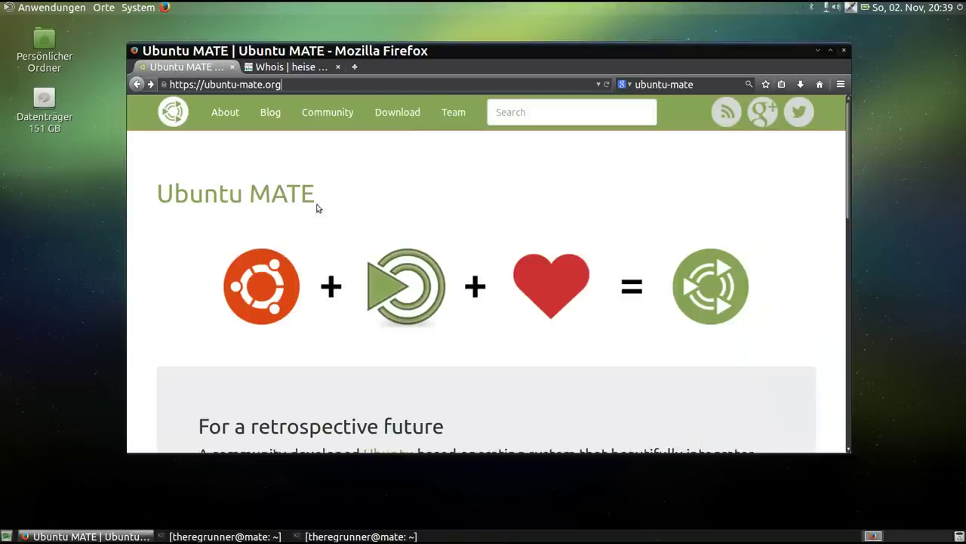
Open the Ubuntu MATE site's Download page and examine the torrent images, HTTP direct downloads and country mirrors.
left_click_drag(436, 50, 434, 45)
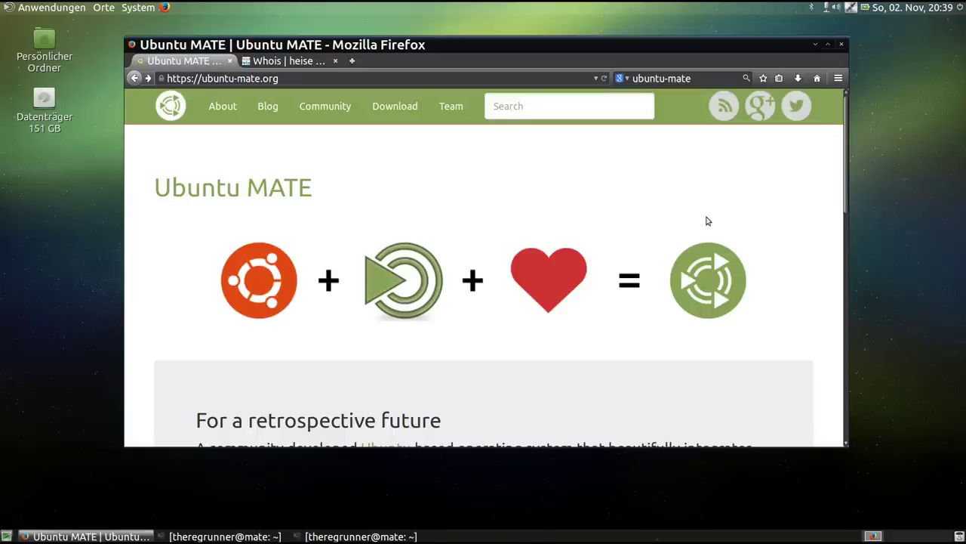
left_click(396, 108)
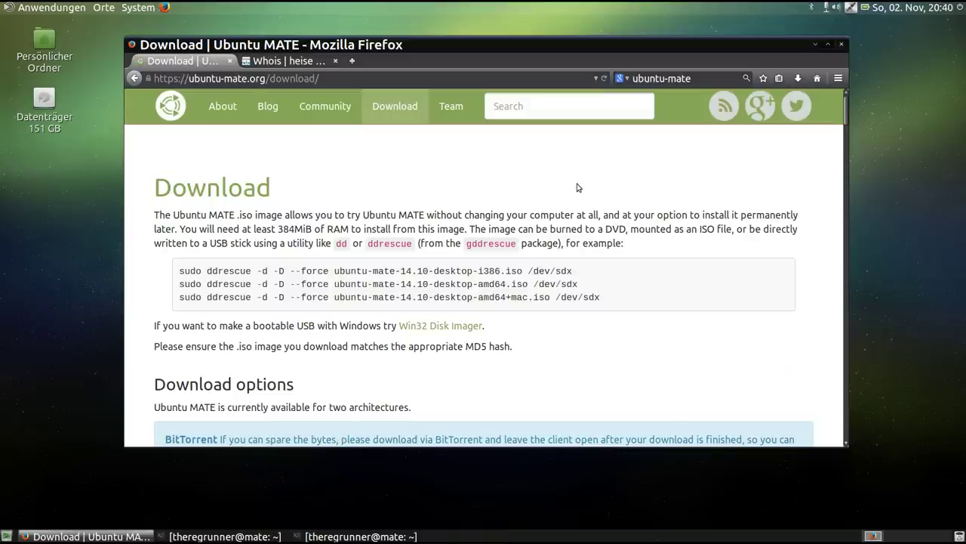
scroll(148, 236, "down", 5)
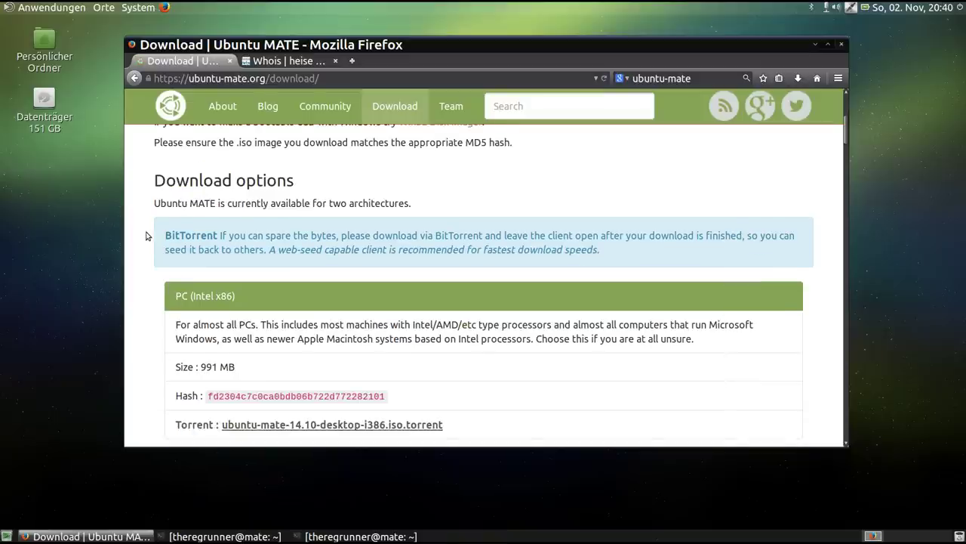
scroll(147, 237, "down", 4)
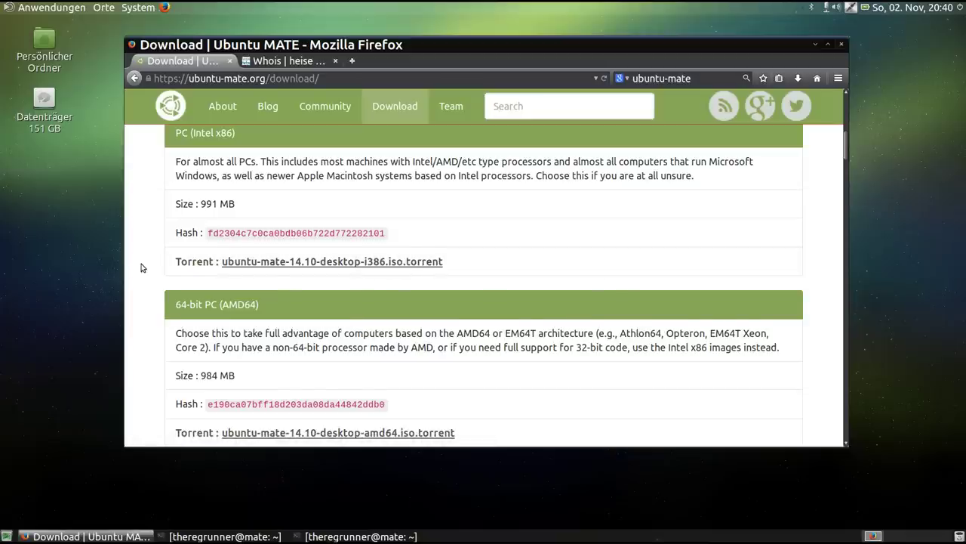
scroll(140, 267, "down", 15)
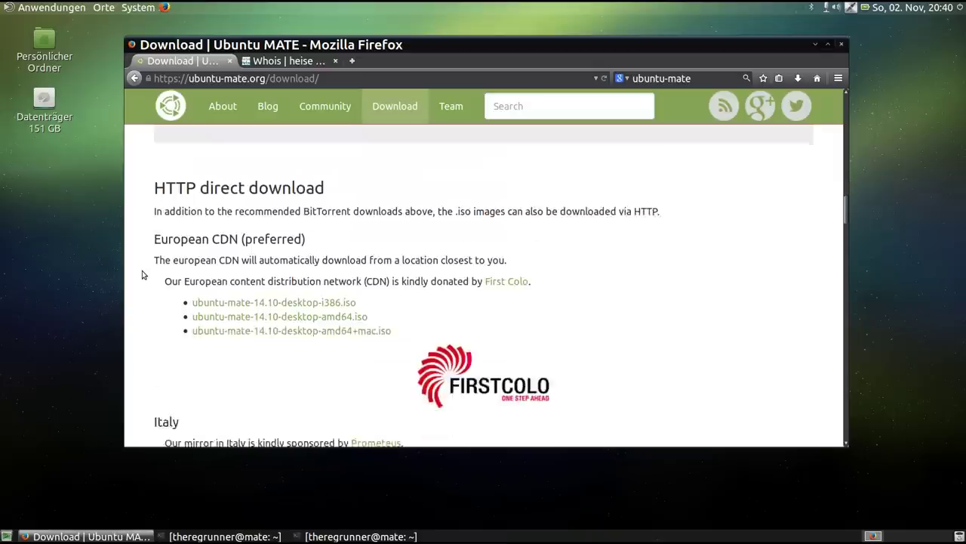
scroll(141, 275, "down", 5)
scroll(142, 275, "down", 3)
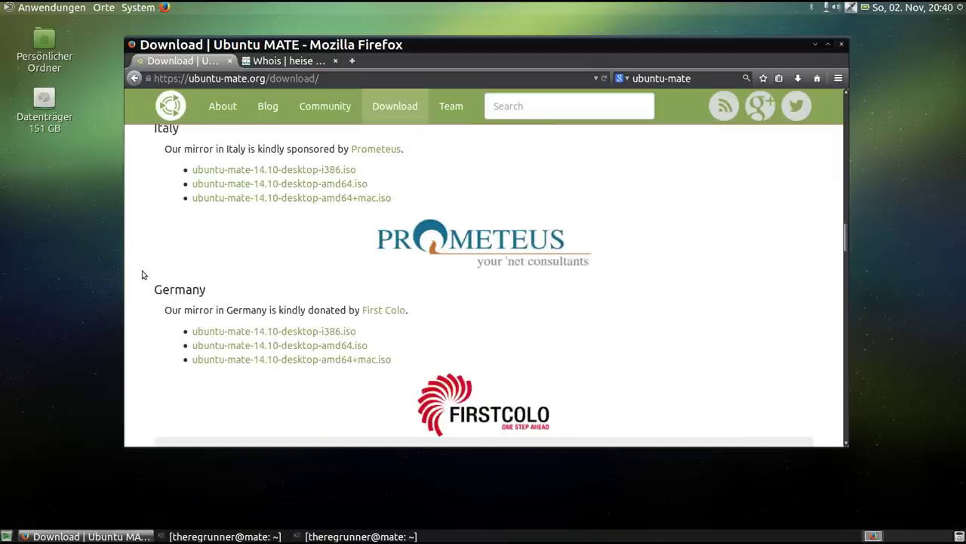
scroll(142, 274, "down", 2)
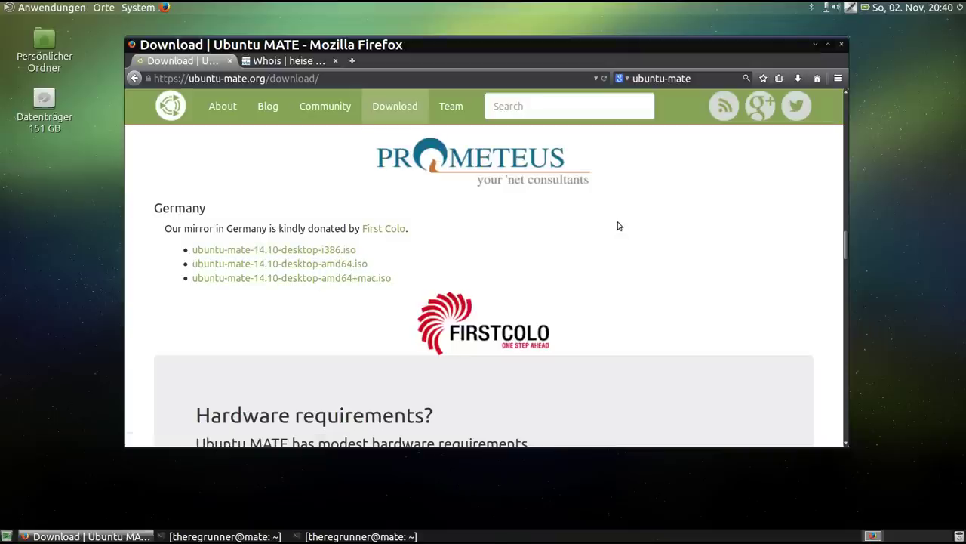
scroll(582, 282, "up", 6)
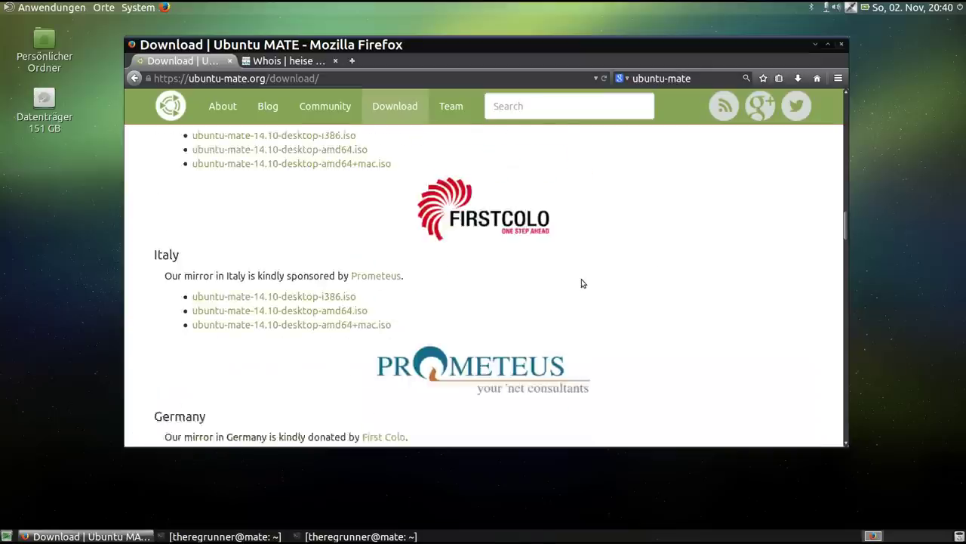
scroll(582, 283, "up", 2)
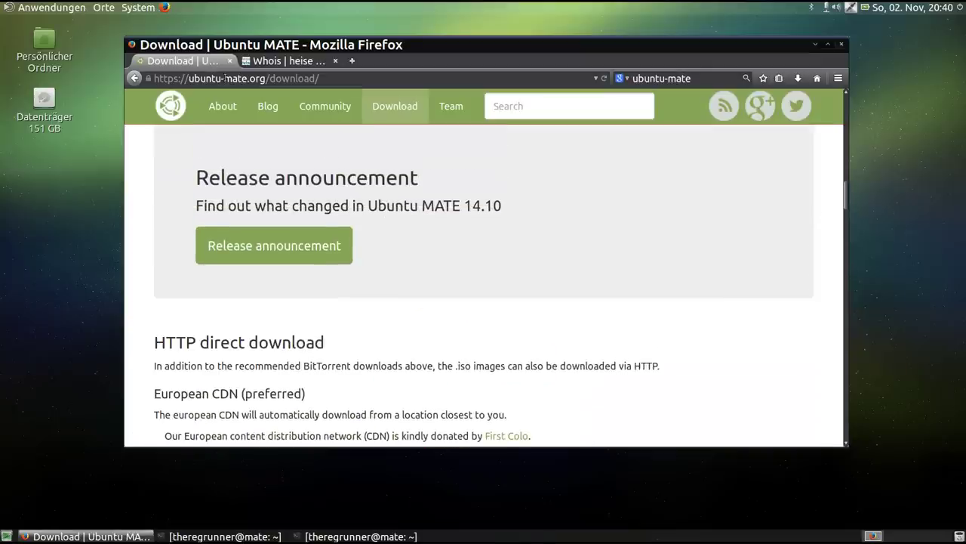
Check the registrant country and state in the heise Whois record for the domain, and return to the Ubuntu MATE download page.
left_click(225, 78)
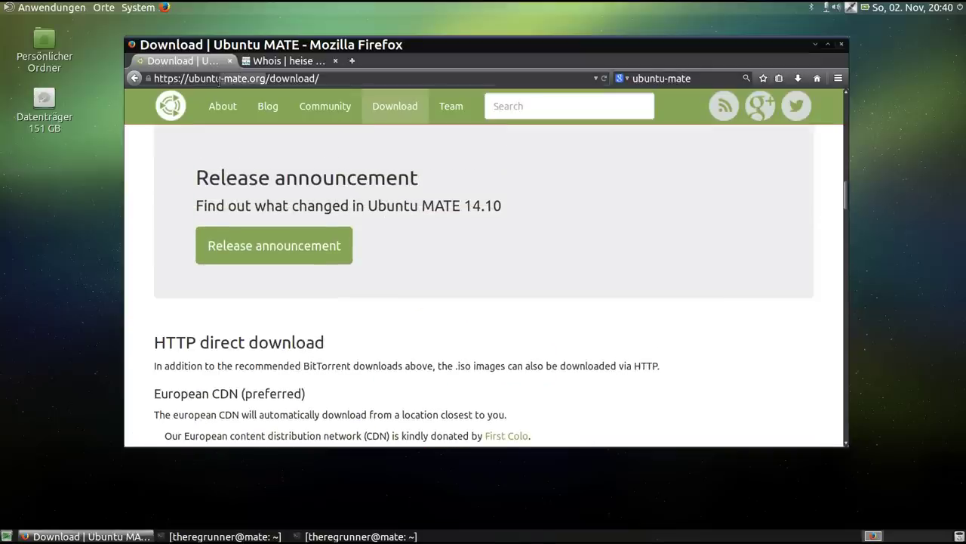
left_click(269, 61)
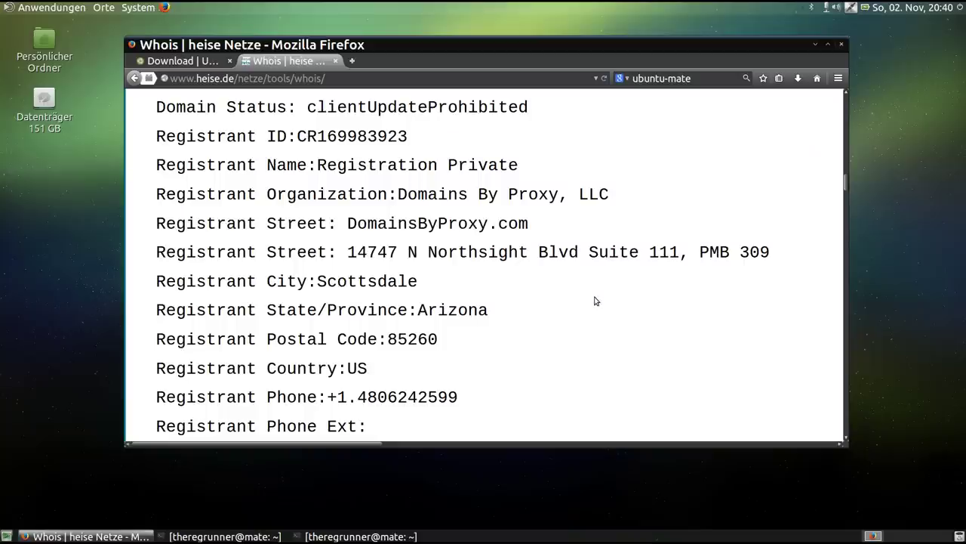
left_click_drag(376, 366, 155, 369)
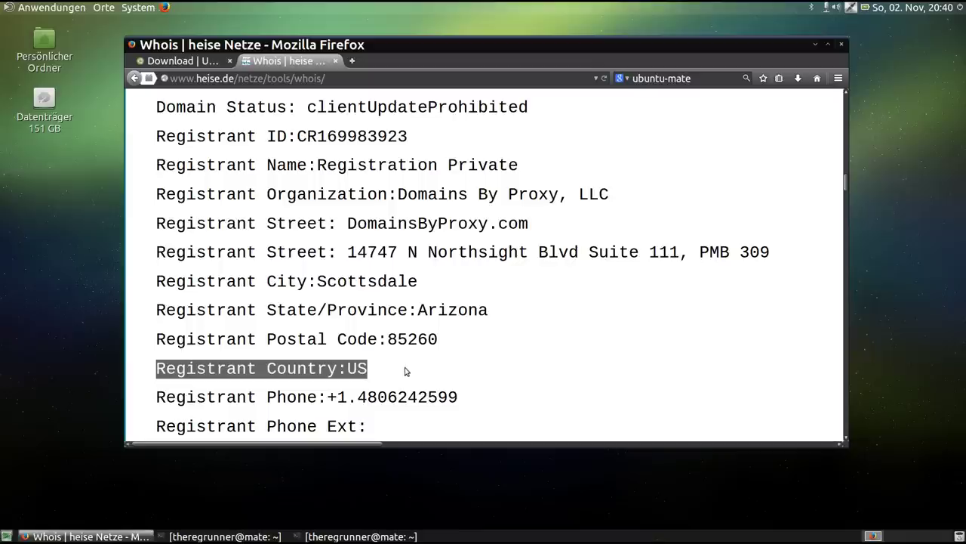
left_click_drag(496, 310, 414, 311)
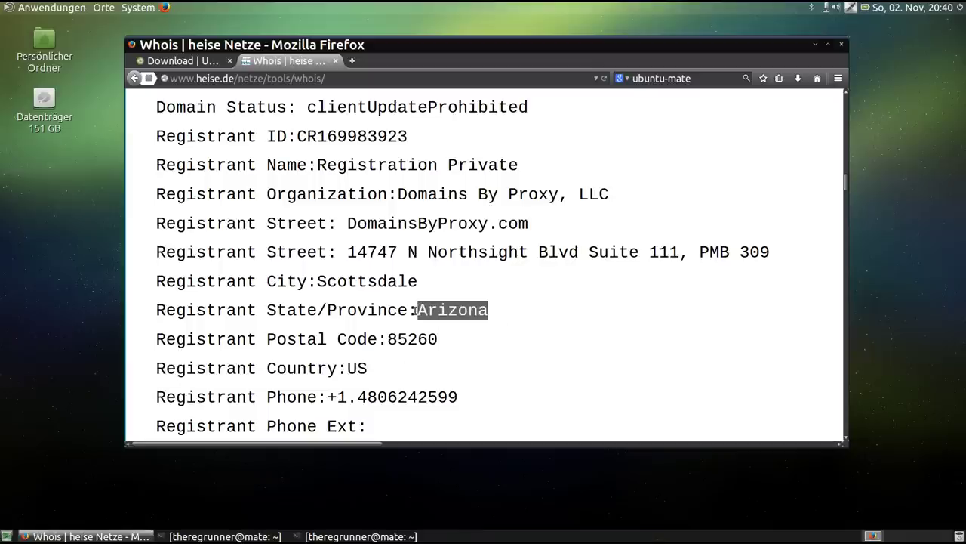
left_click(184, 62)
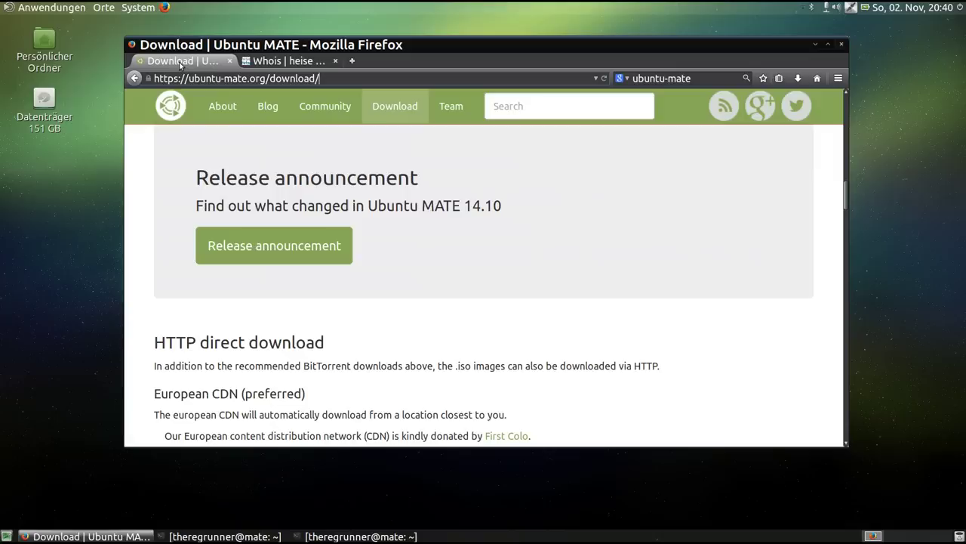
Minimize the browser and open a MATE-Terminal window, placing it slightly lower on the desktop.
left_click(816, 46)
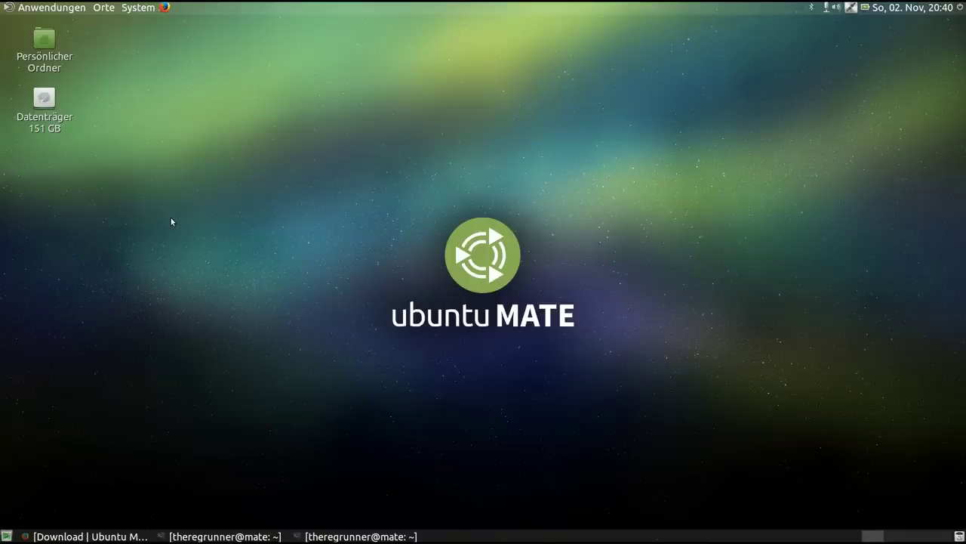
left_click(51, 7)
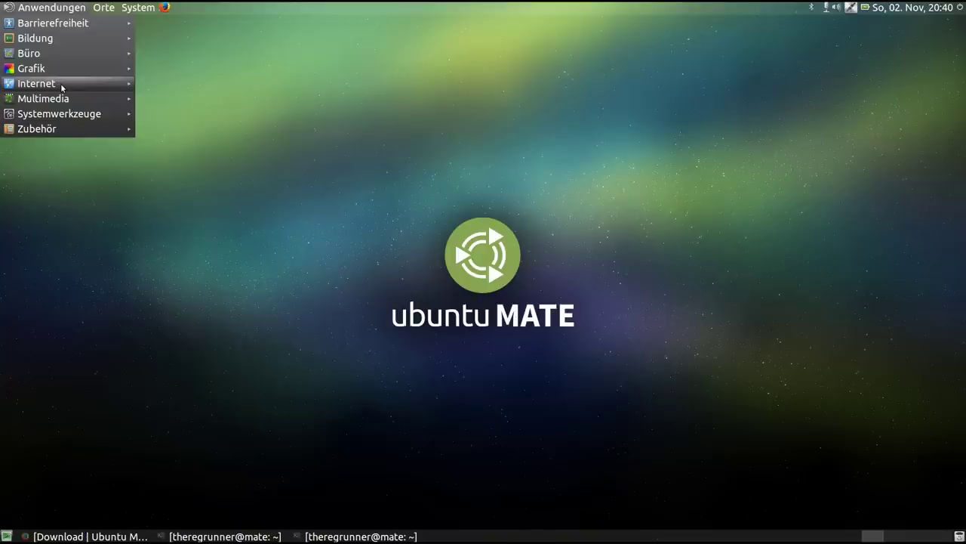
mouse_move(66, 115)
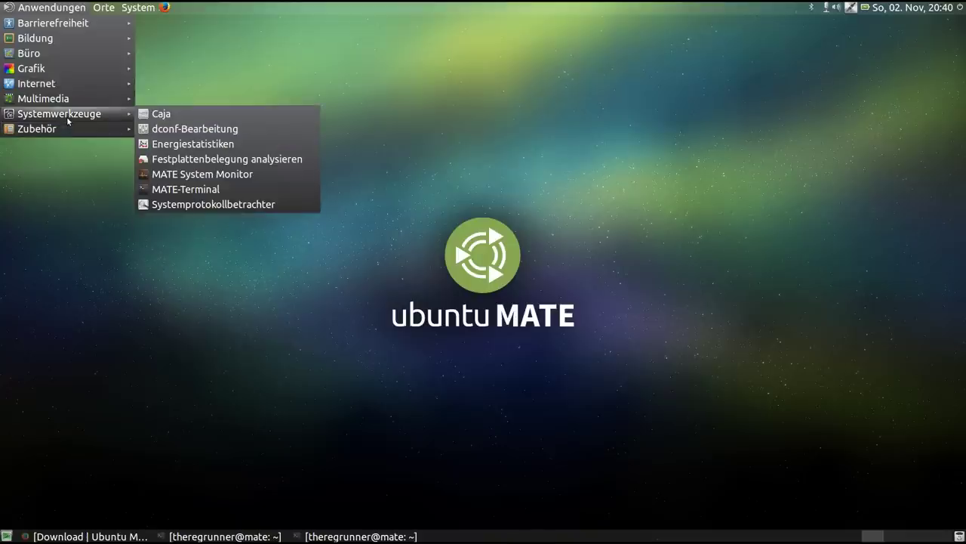
left_click(213, 190)
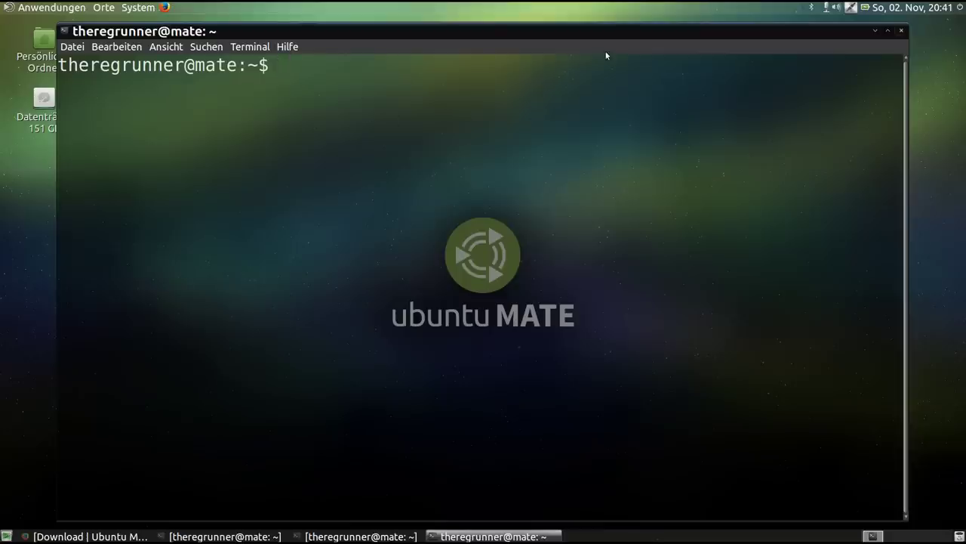
left_click_drag(537, 29, 592, 56)
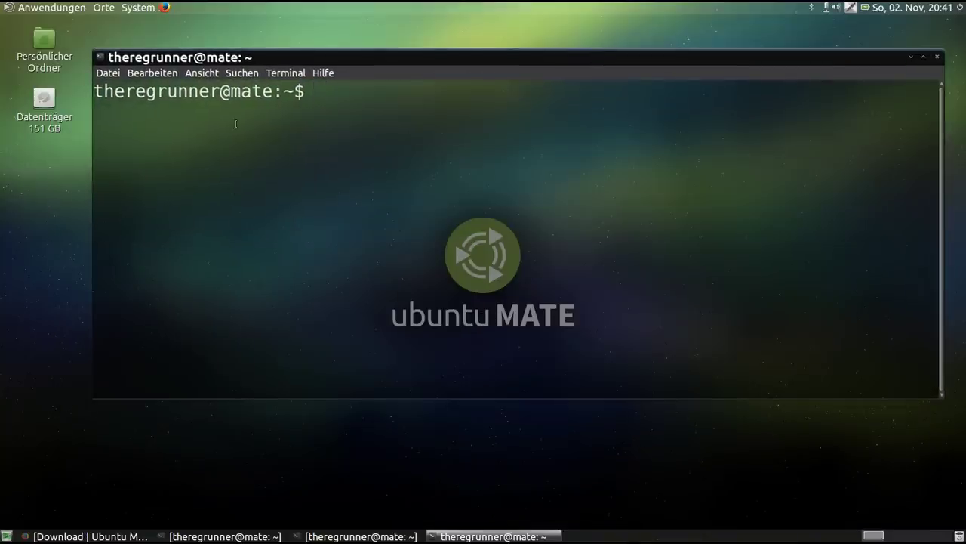
Open a second MATE-Terminal window and place it so that the first terminal's prompt stays uncovered.
left_click(45, 6)
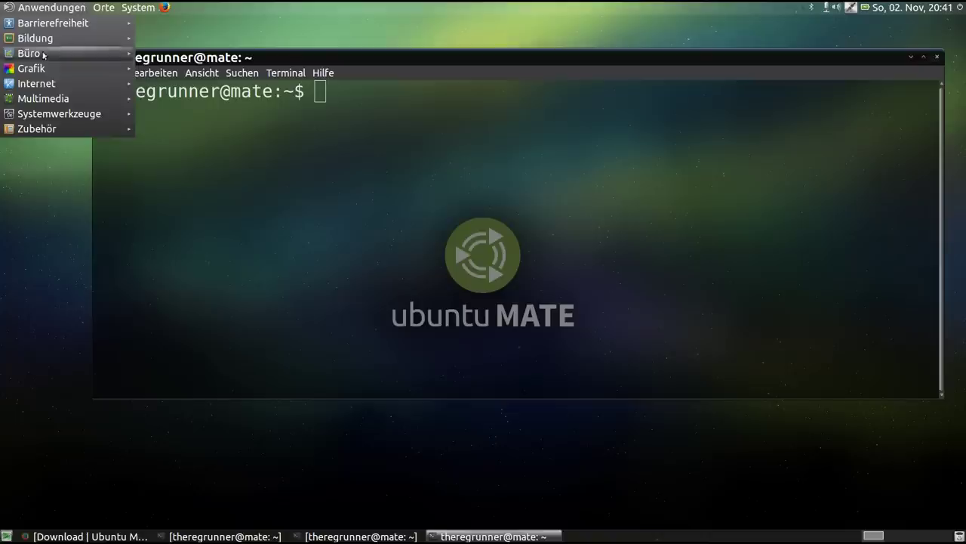
mouse_move(65, 101)
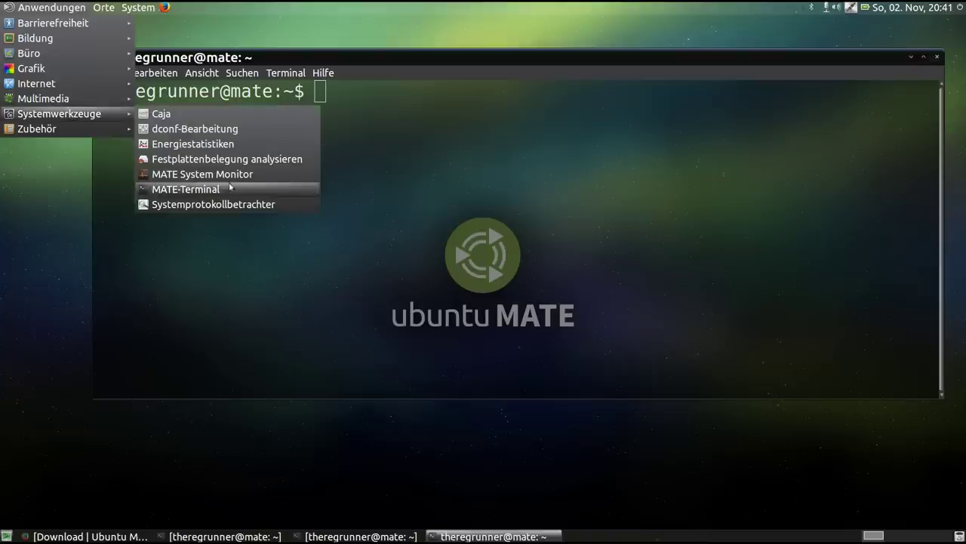
left_click(227, 189)
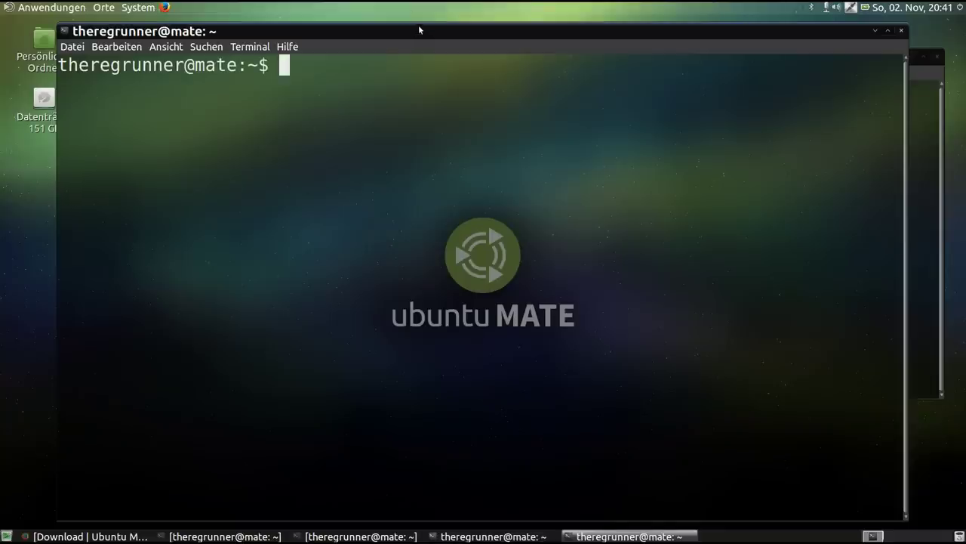
left_click_drag(422, 27, 467, 45)
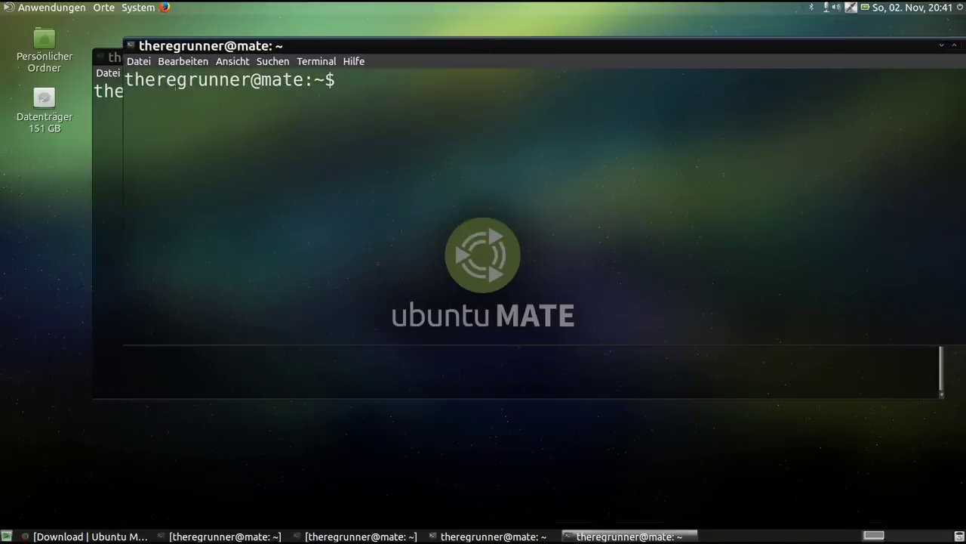
left_click_drag(380, 48, 327, 145)
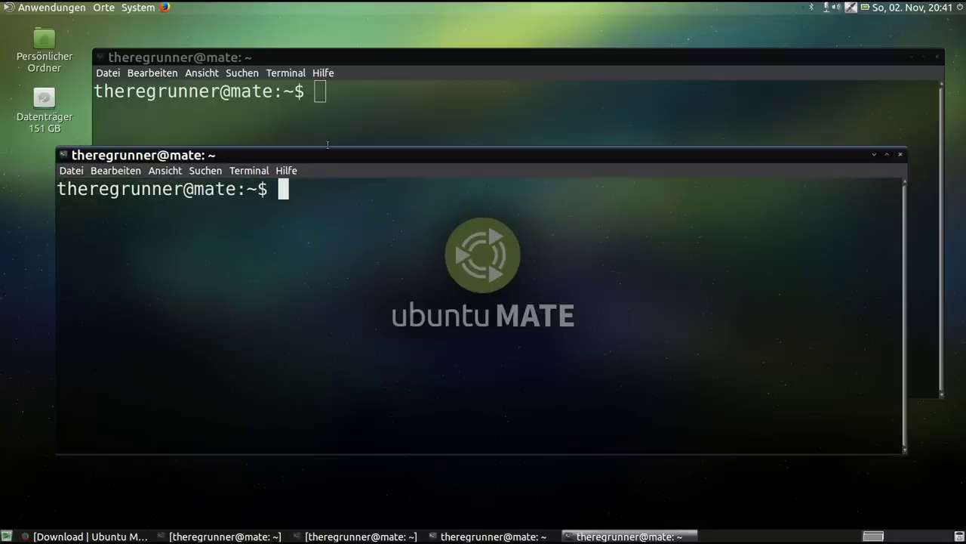
List the home directory's contents with ls in the first terminal window.
left_click(366, 89)
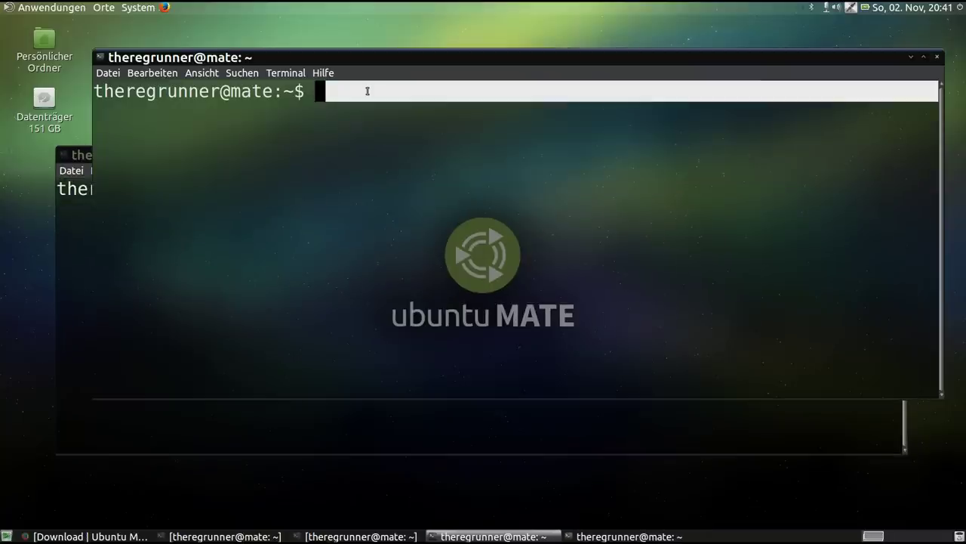
type("ls")
key("Return")
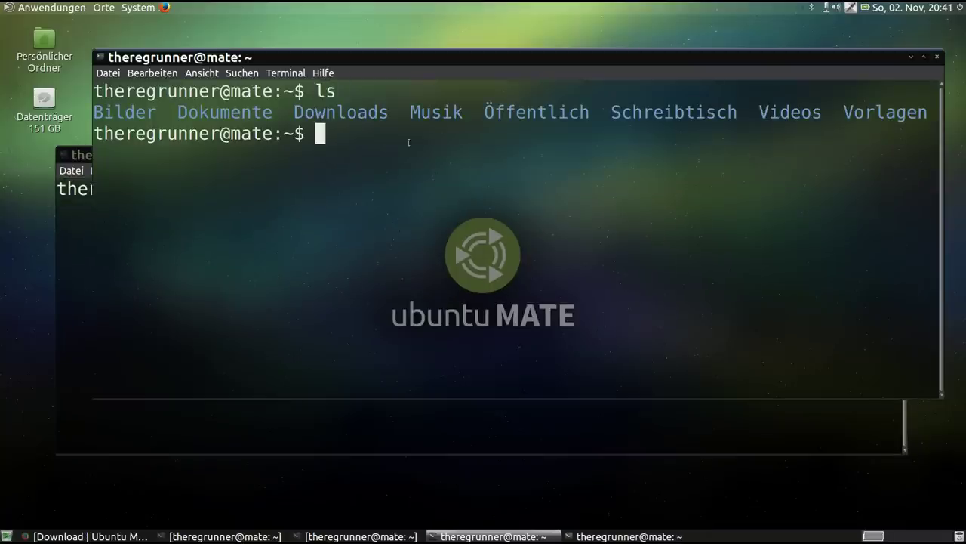
Bring the second terminal window to the front and close both newly opened terminals.
left_click(390, 414)
mouse_move(395, 165)
left_mouse_down()
mouse_move(393, 36)
mouse_move(392, 222)
mouse_move(395, 36)
mouse_move(392, 163)
left_mouse_up()
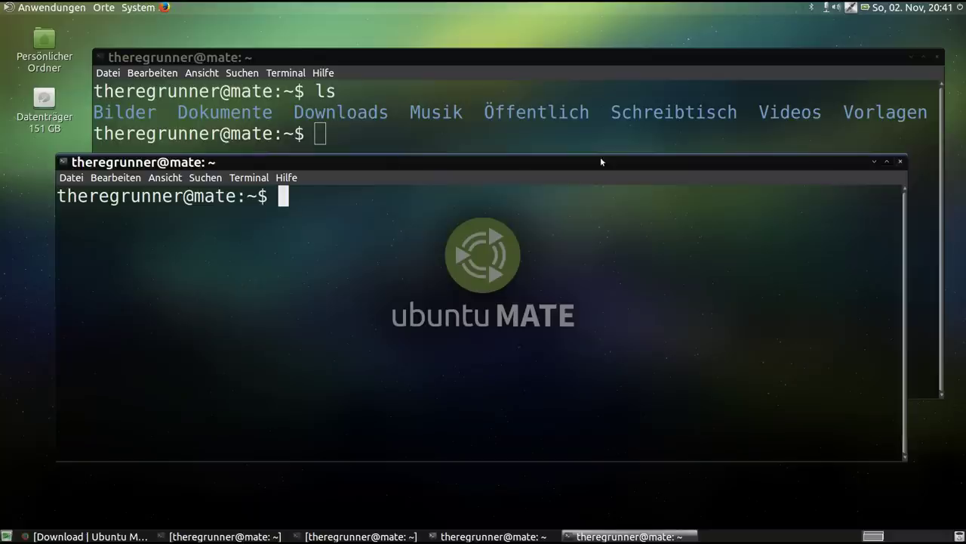
left_click(900, 161)
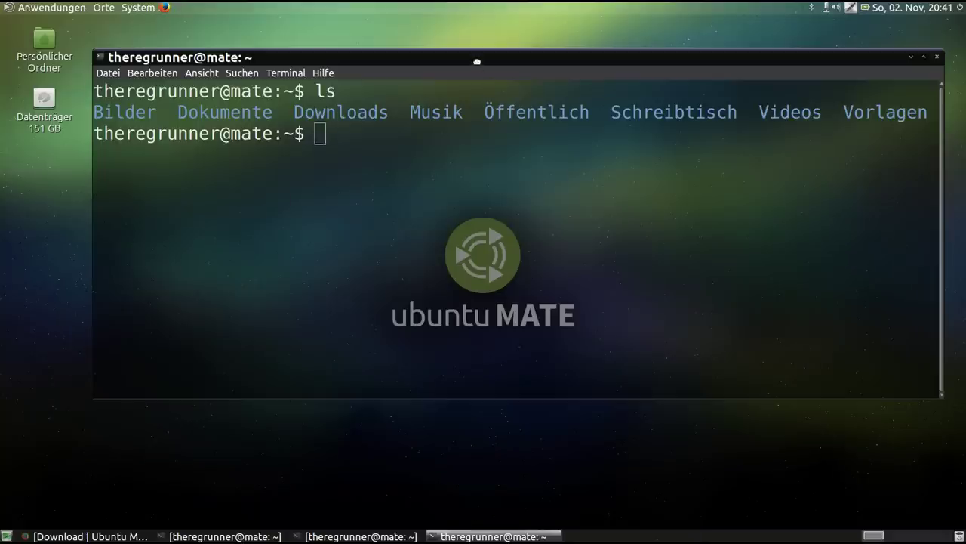
left_click_drag(476, 61, 473, 93)
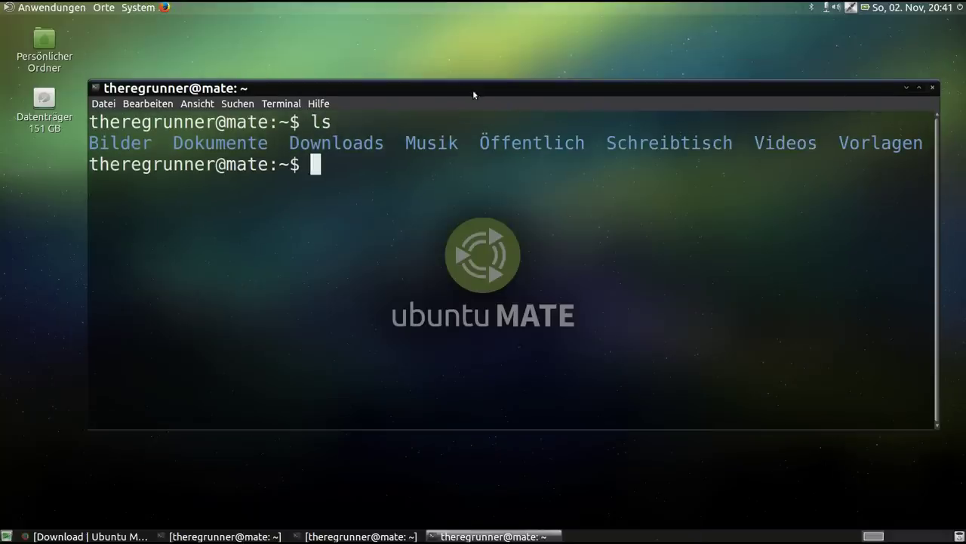
left_click(934, 88)
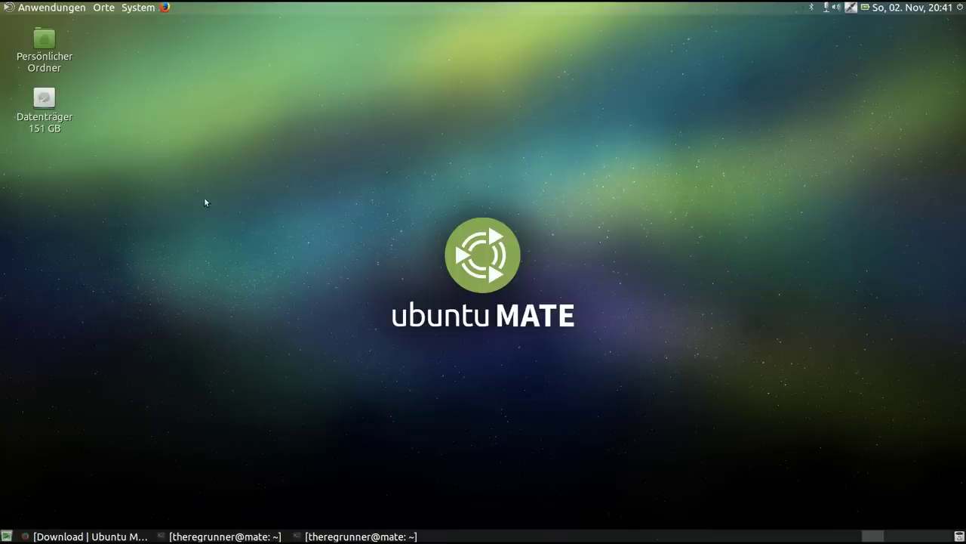
Open the Kontrollzentrum maximized and bring up the Software & Aktualisierungen settings in front of it.
left_click(65, 8)
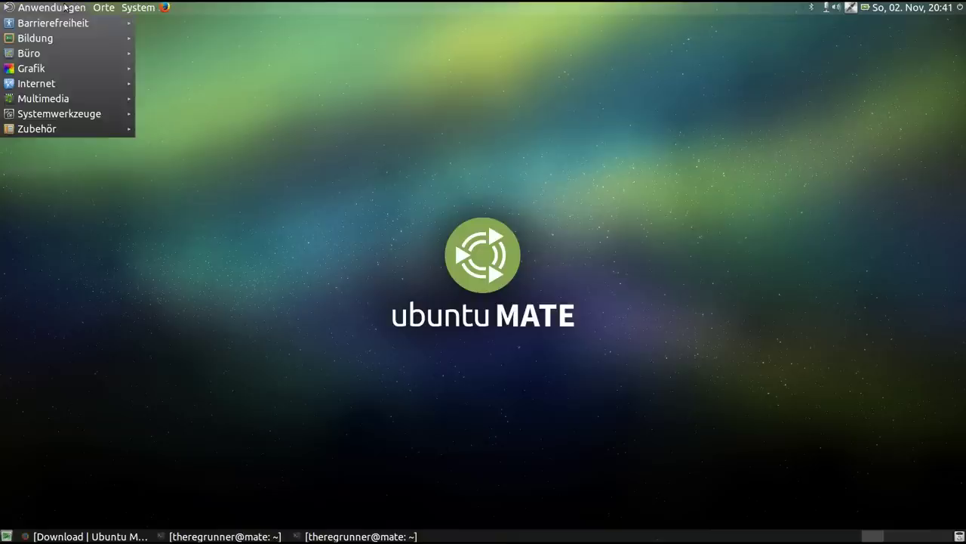
mouse_move(144, 6)
mouse_move(156, 38)
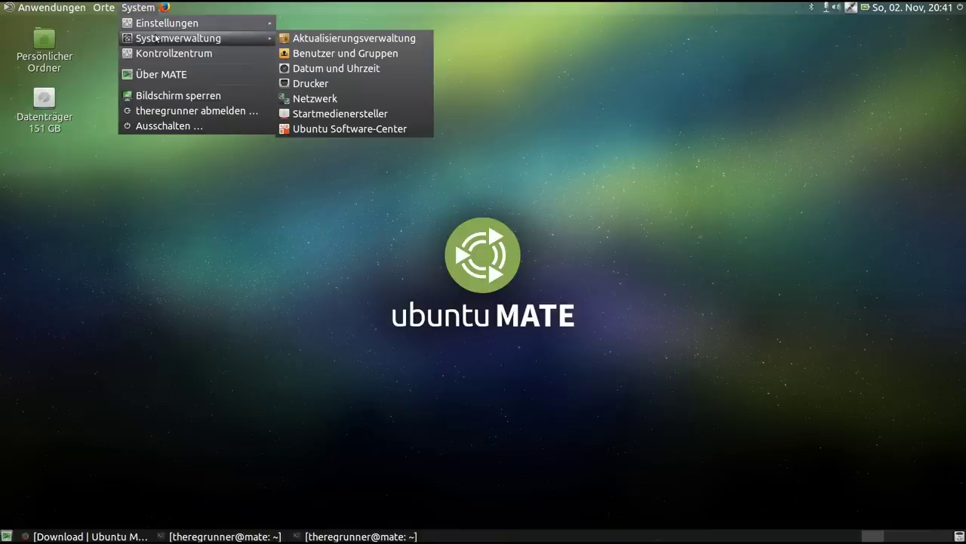
left_click(160, 52)
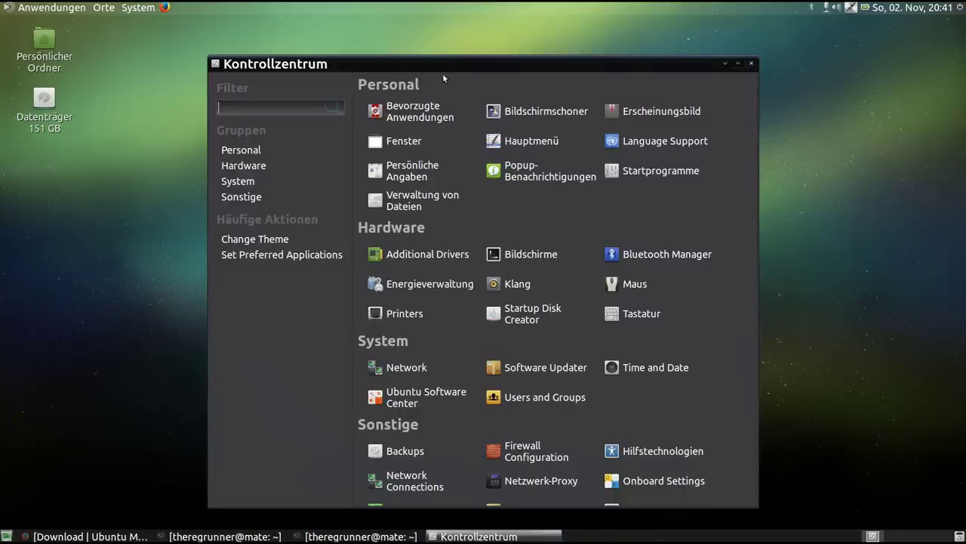
double_click(440, 66)
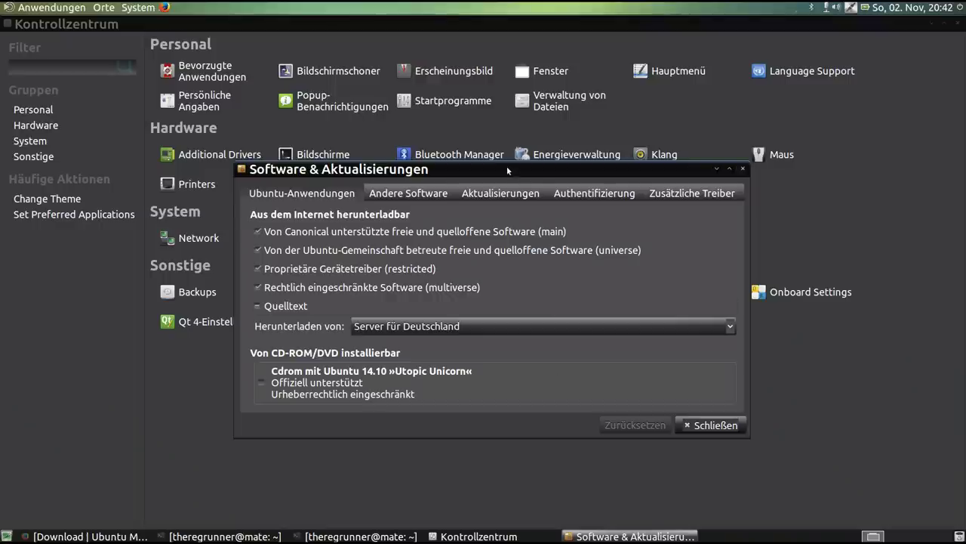
left_click_drag(507, 171, 496, 138)
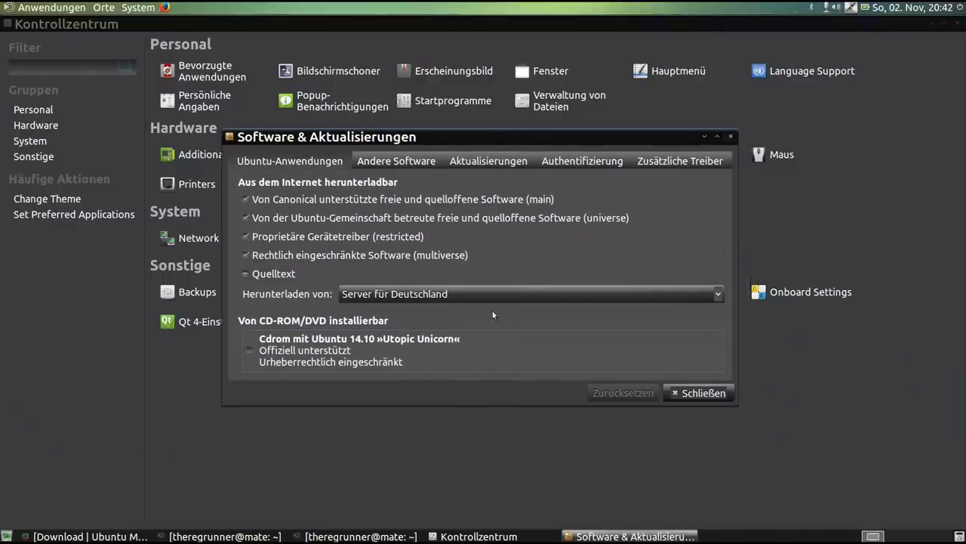
View the additional software sources, select the ubuntu-mate-dev PPA entry, and close both the settings and the Kontrollzentrum.
left_click(405, 163)
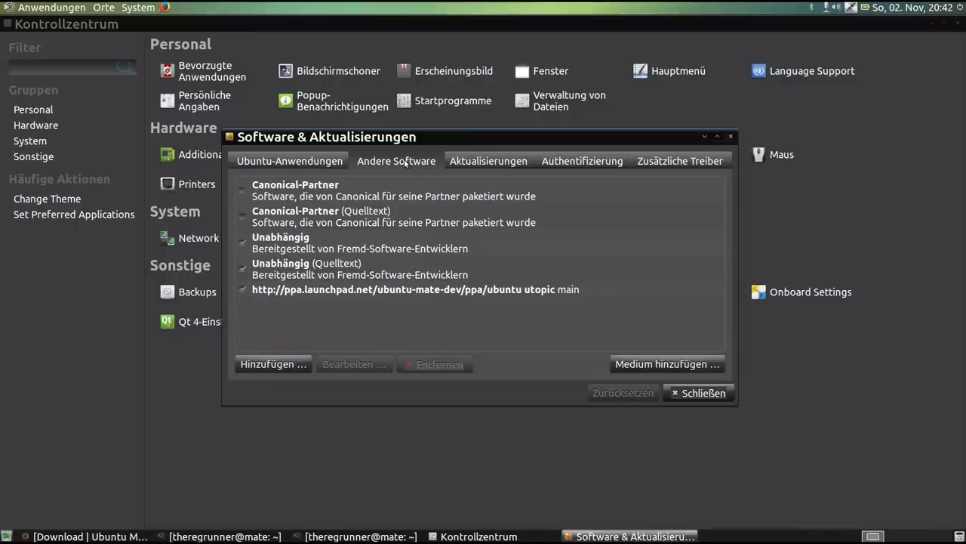
left_click(353, 293)
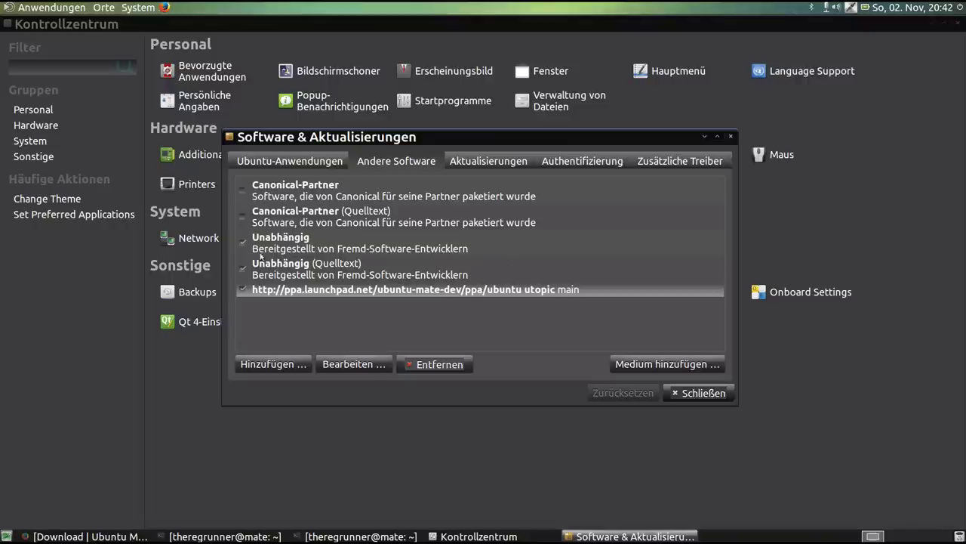
left_click(702, 393)
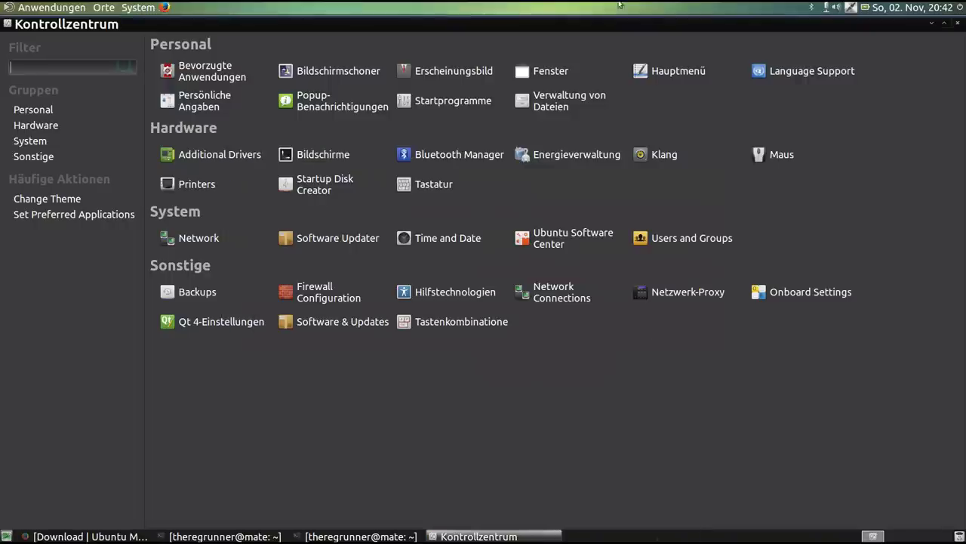
left_click(958, 24)
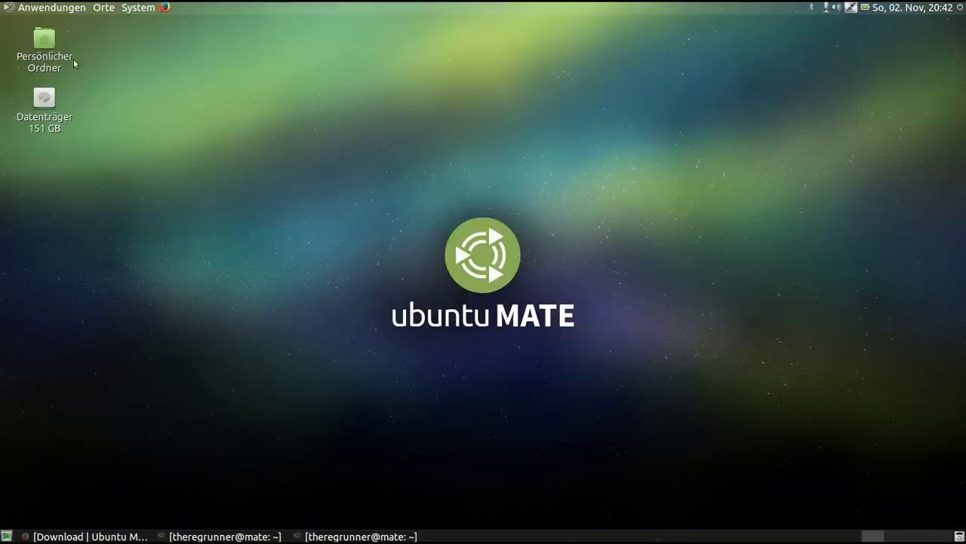
Open a new MATE-Terminal and print the contents of /etc/apt/sources.list with cat.
left_click(65, 9)
mouse_move(69, 118)
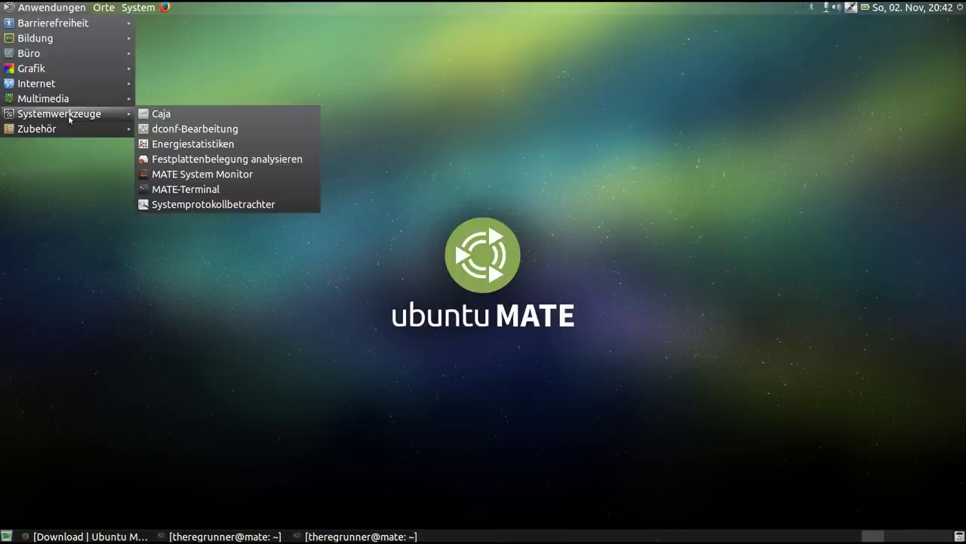
left_click(205, 187)
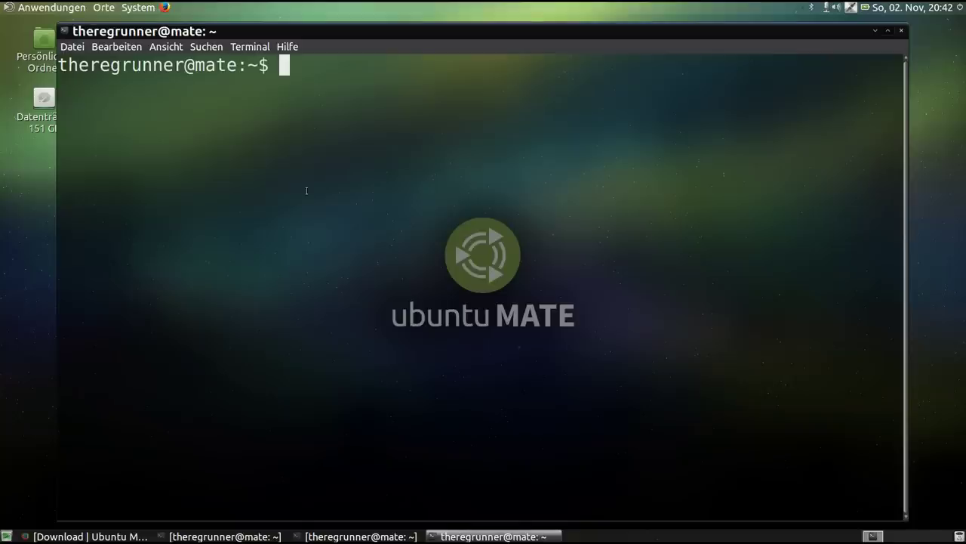
type("cat ")
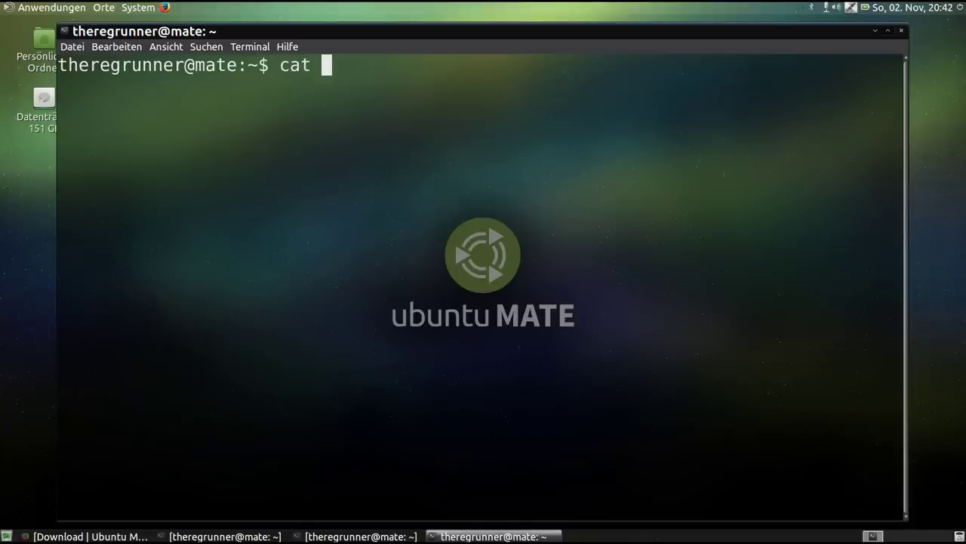
type("/etc/")
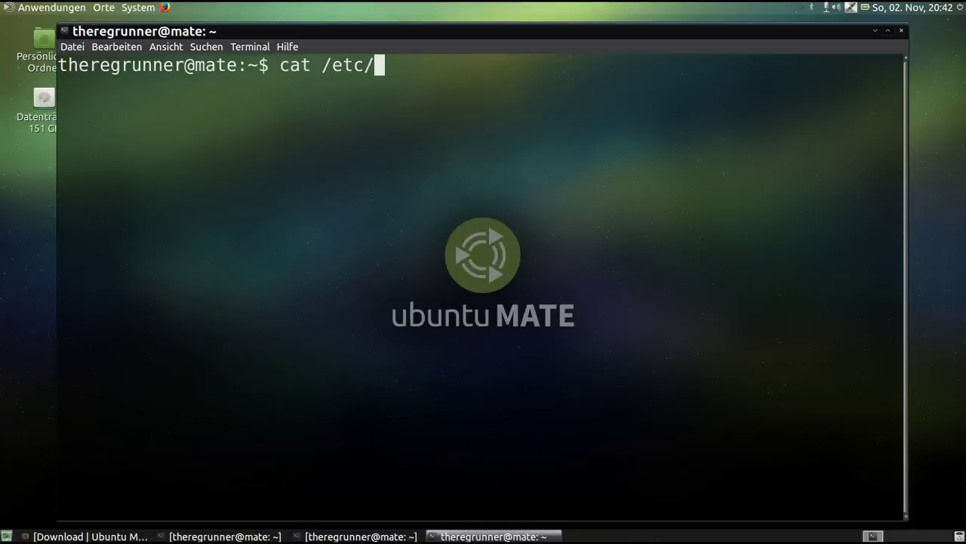
type("apt/so")
key("Tab")
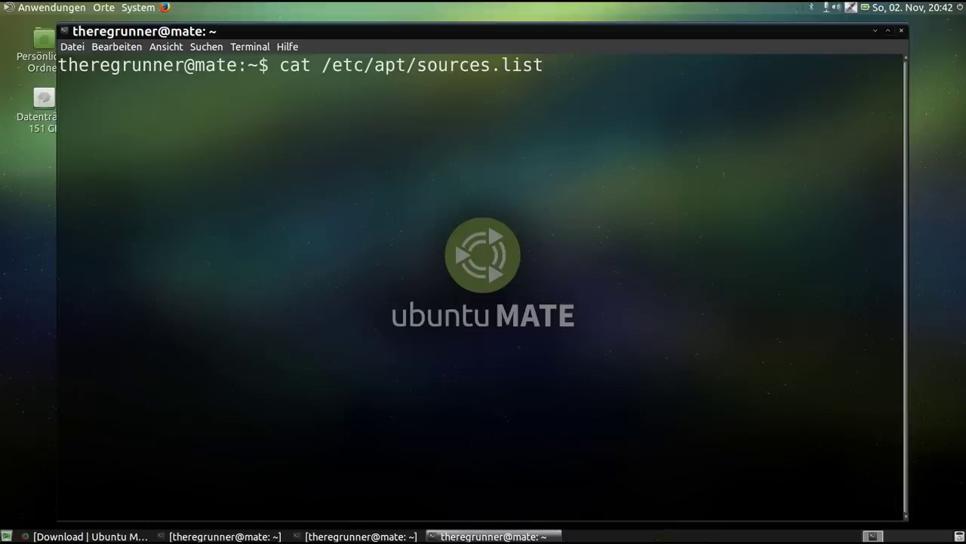
key("Return")
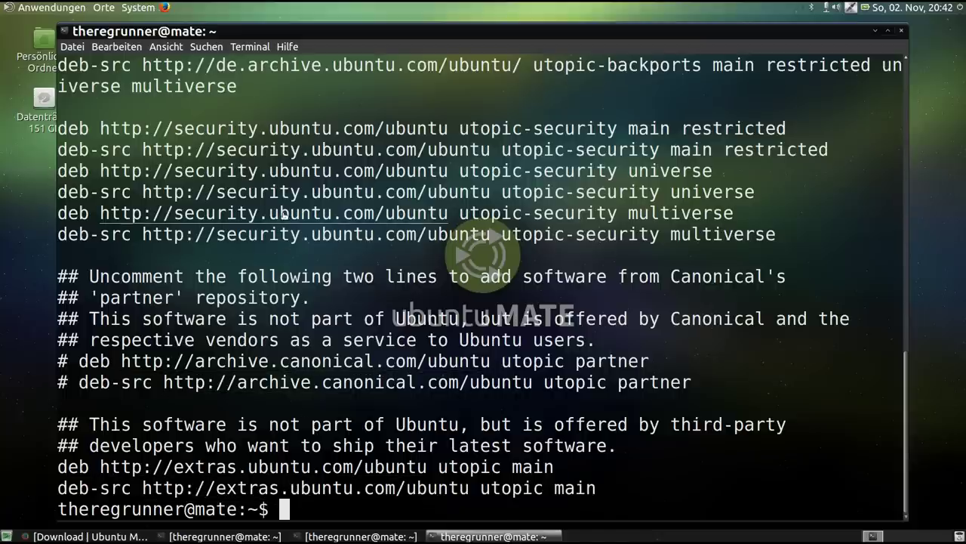
Read through the repository entries in the printed sources.list and close this terminal.
scroll(281, 147, "up", 4)
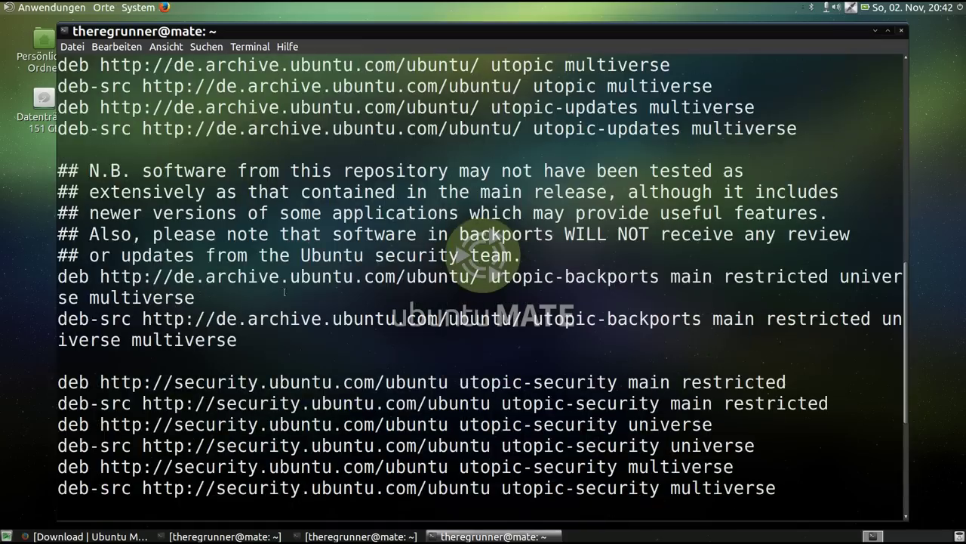
scroll(308, 212, "up", 4)
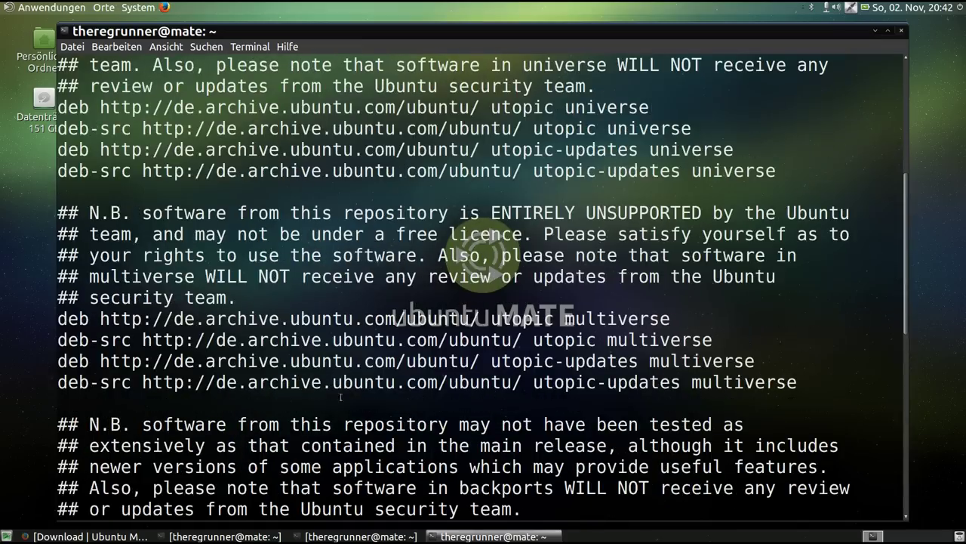
scroll(340, 396, "up", 4)
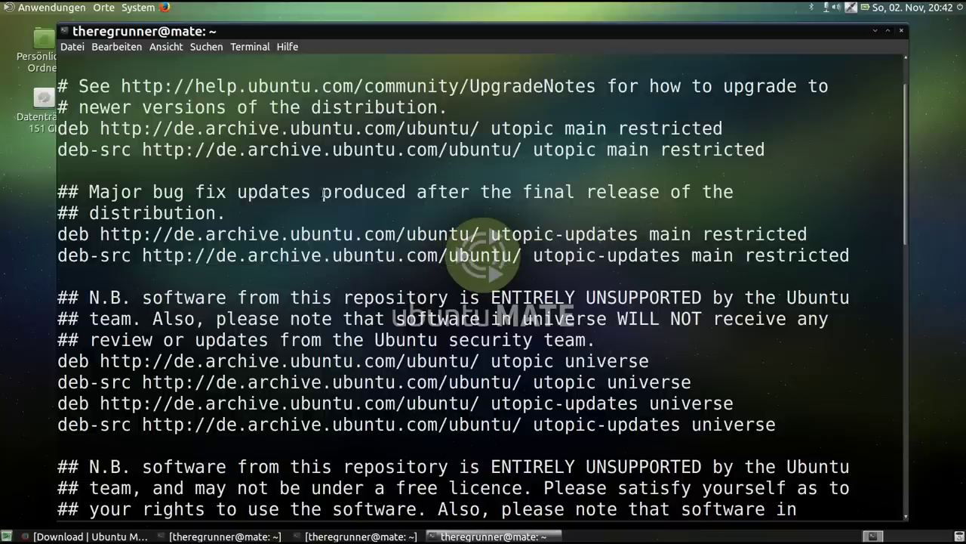
scroll(317, 181, "up", 1)
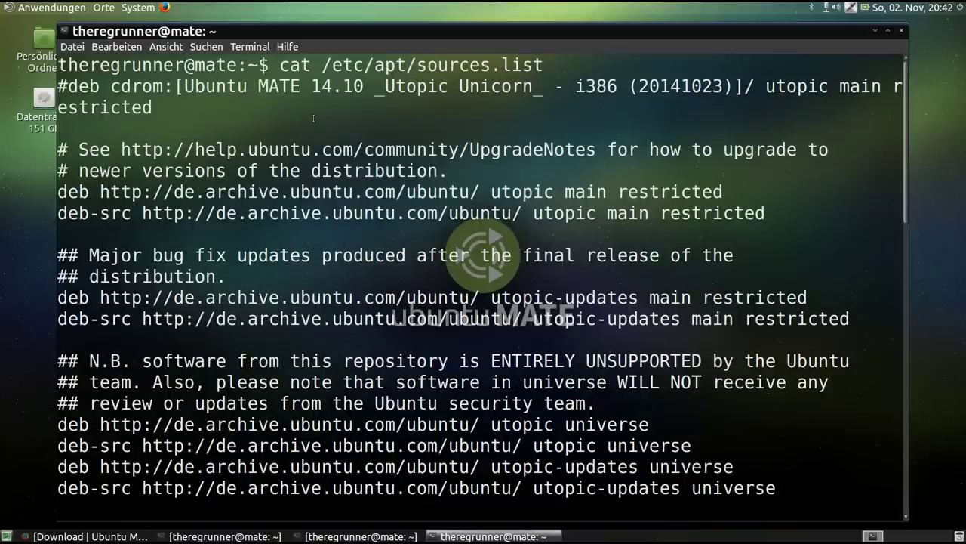
scroll(313, 118, "down", 2)
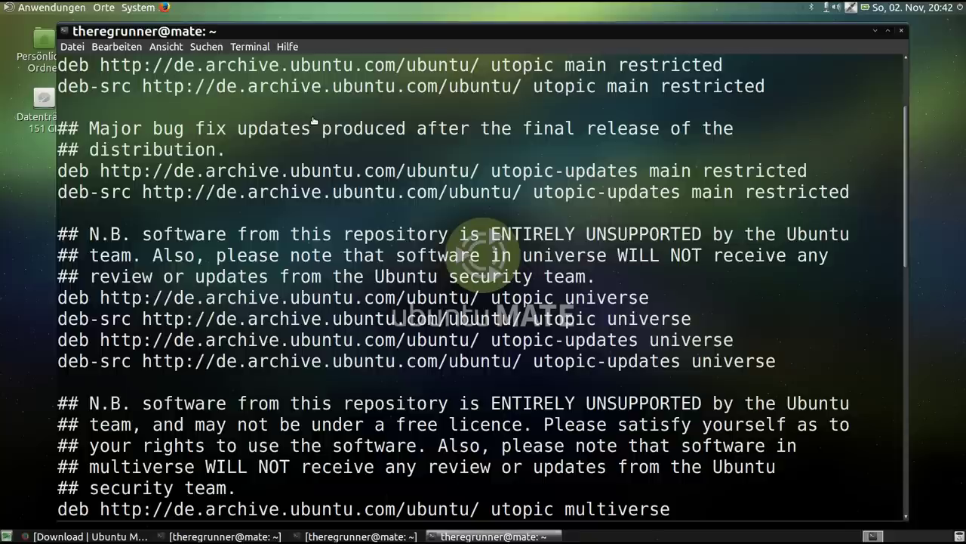
left_click(902, 32)
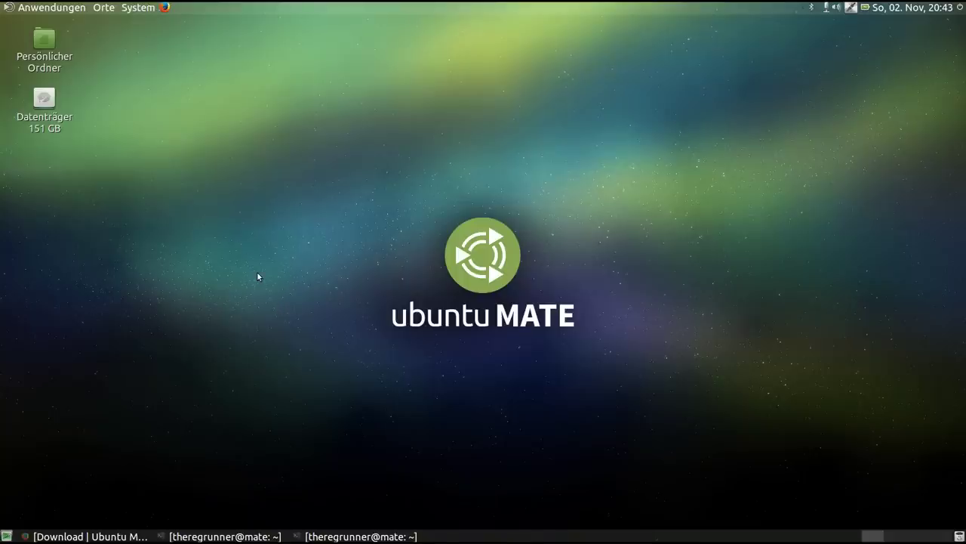
Check for system updates with the Aktualisierungsverwaltung, moving its window up clear of the desktop logo.
left_click(129, 10)
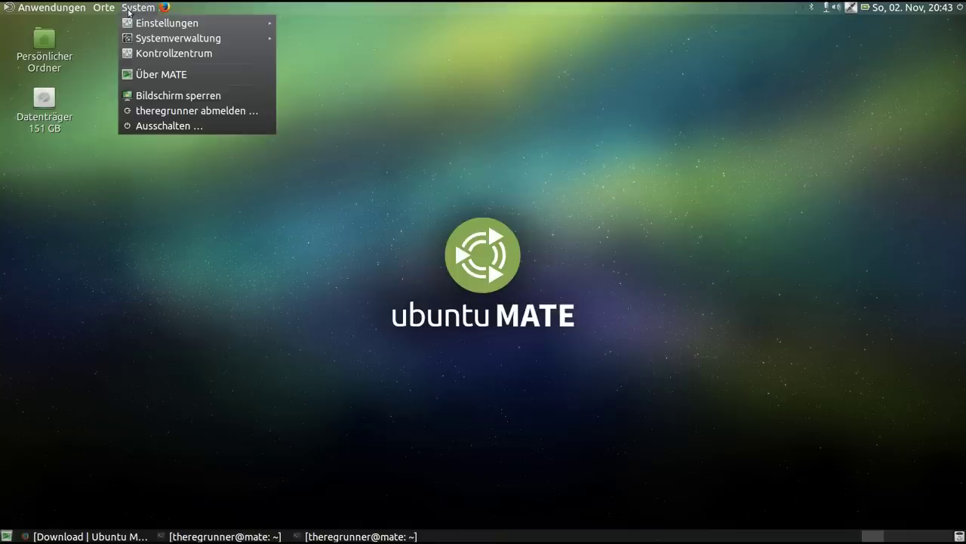
mouse_move(145, 39)
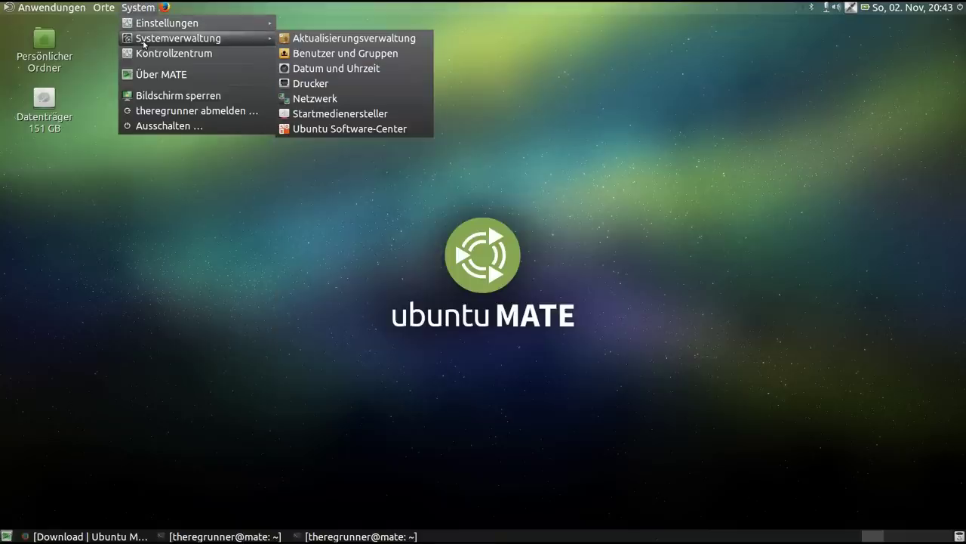
left_click(317, 38)
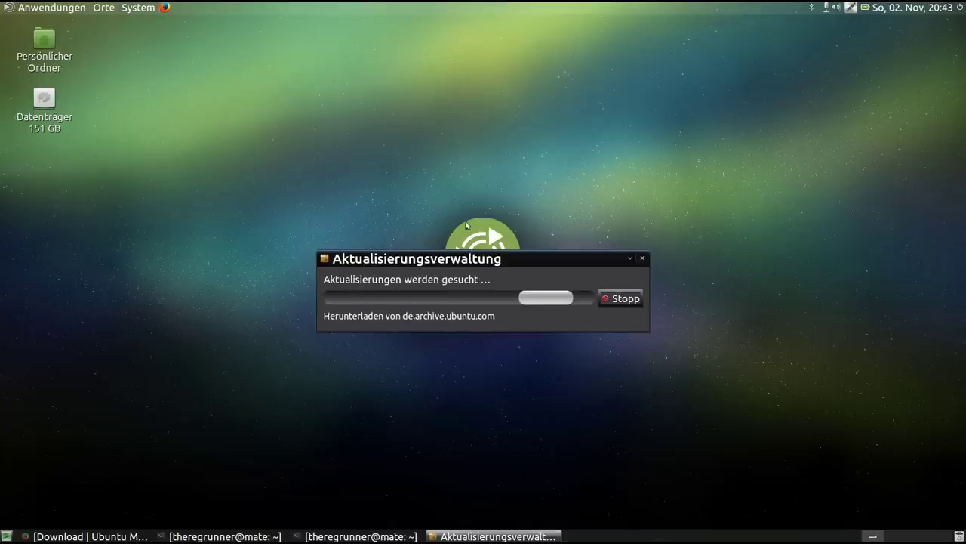
left_click_drag(486, 259, 422, 93)
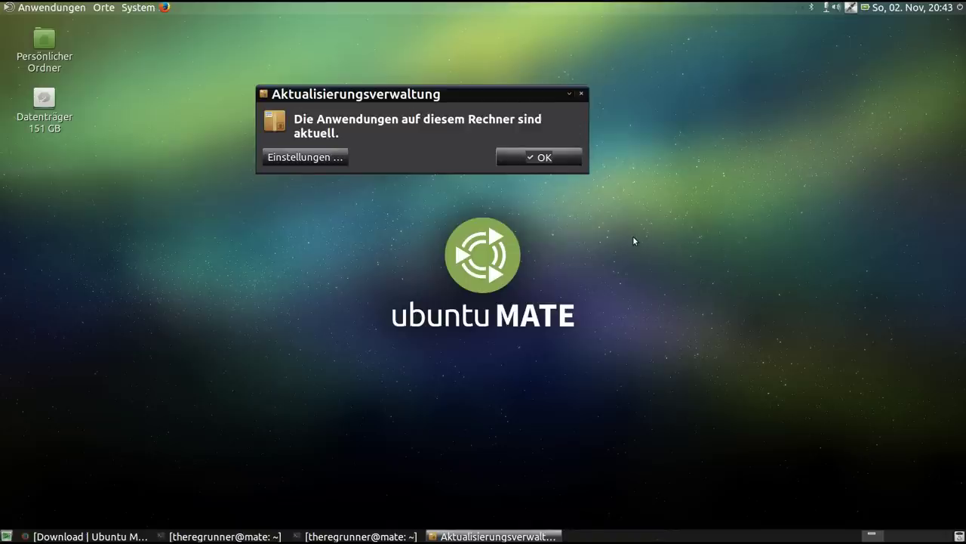
left_click(557, 158)
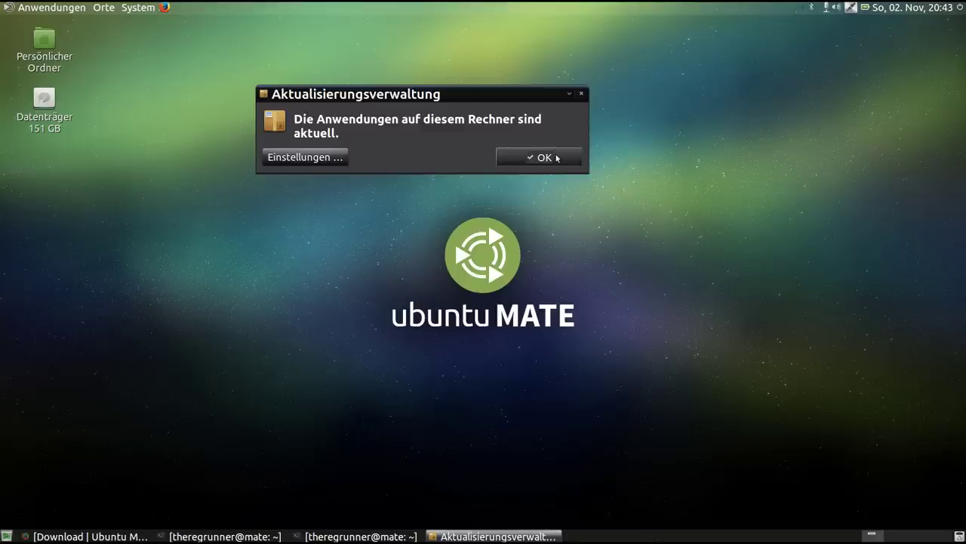
Open the update manager's settings, look at the Zusätzliche Treiber section, and try to close the settings window.
left_click(326, 156)
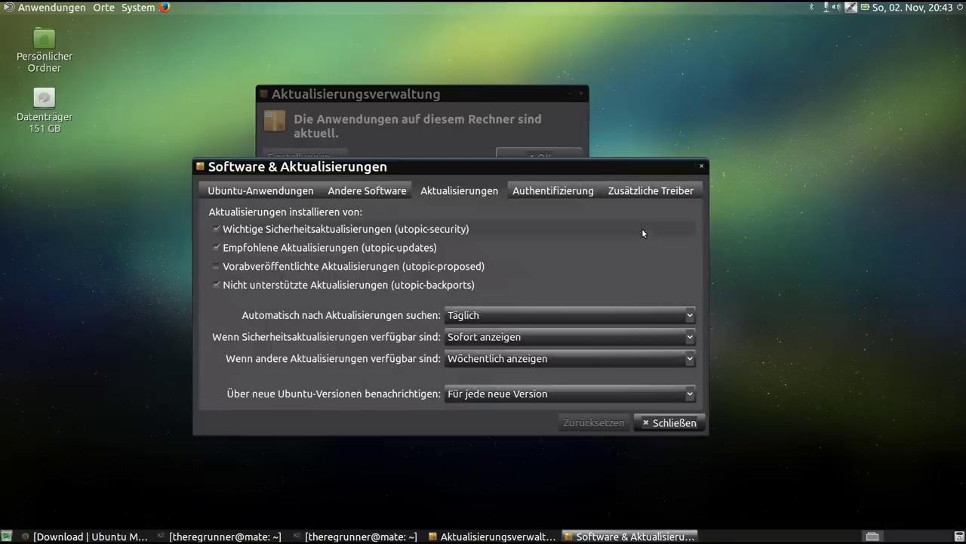
left_click(625, 192)
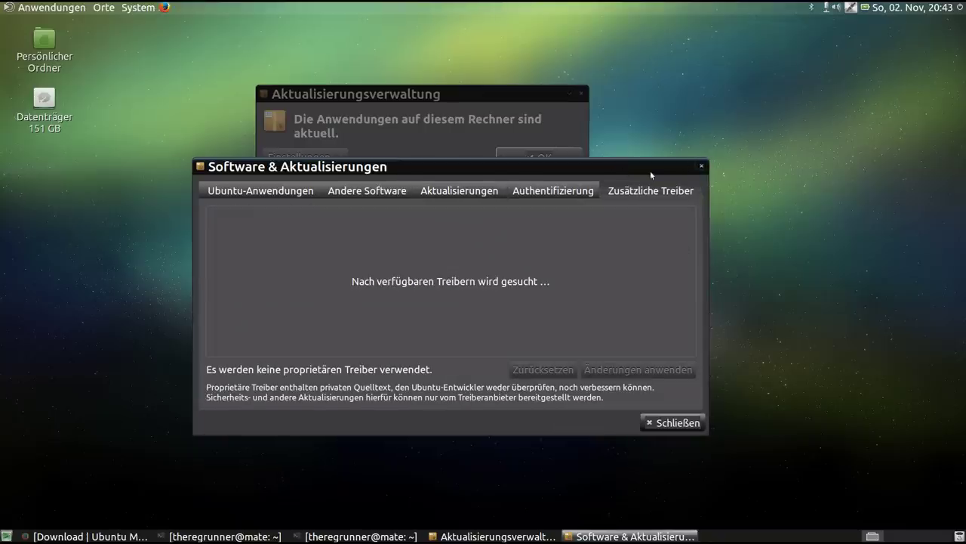
left_click(440, 98)
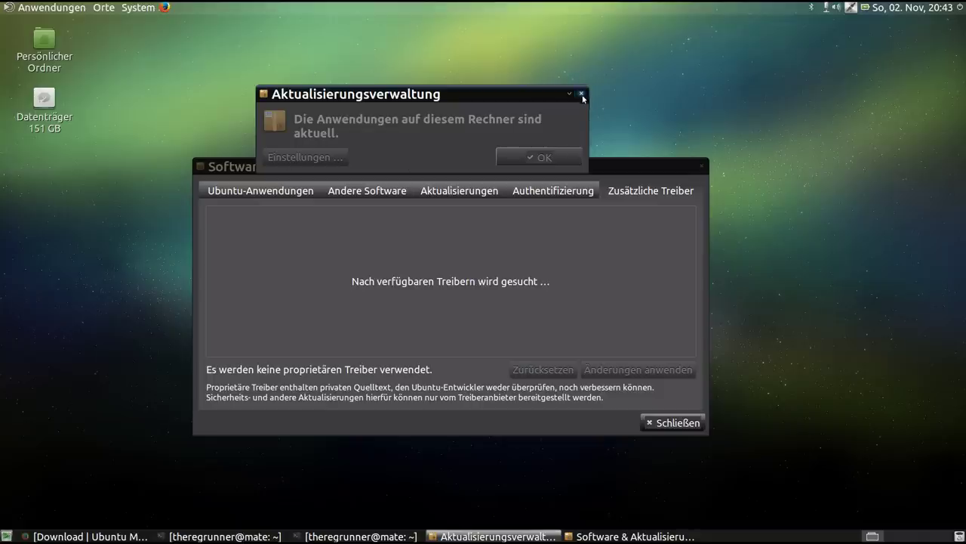
left_click(686, 426)
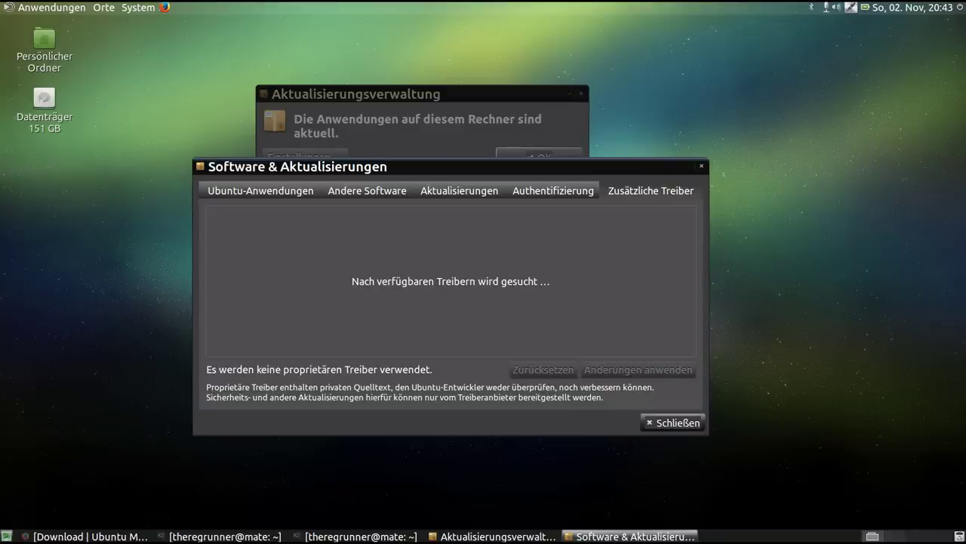
Switch to the empty second workspace and open the Kontrollzentrum there, maximized.
left_click(899, 536)
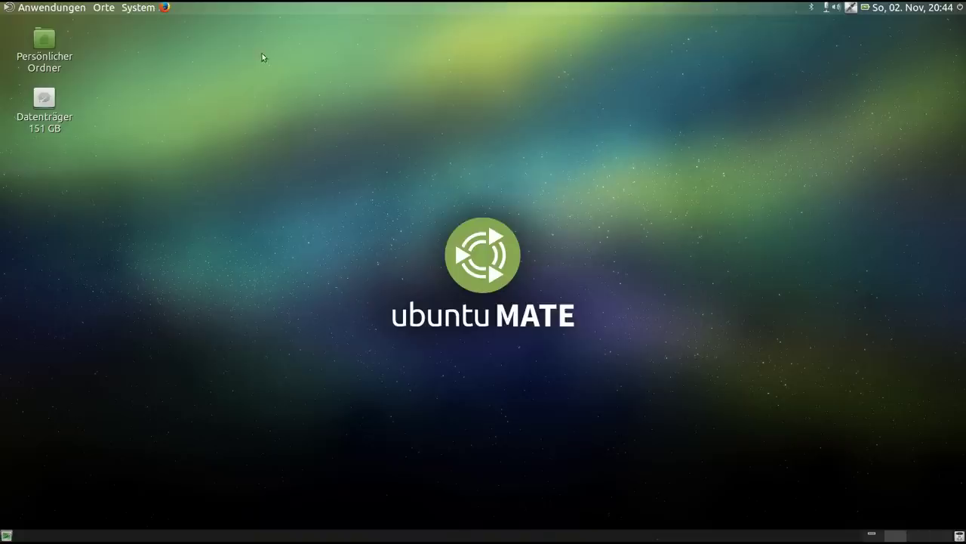
left_click(61, 7)
mouse_move(70, 118)
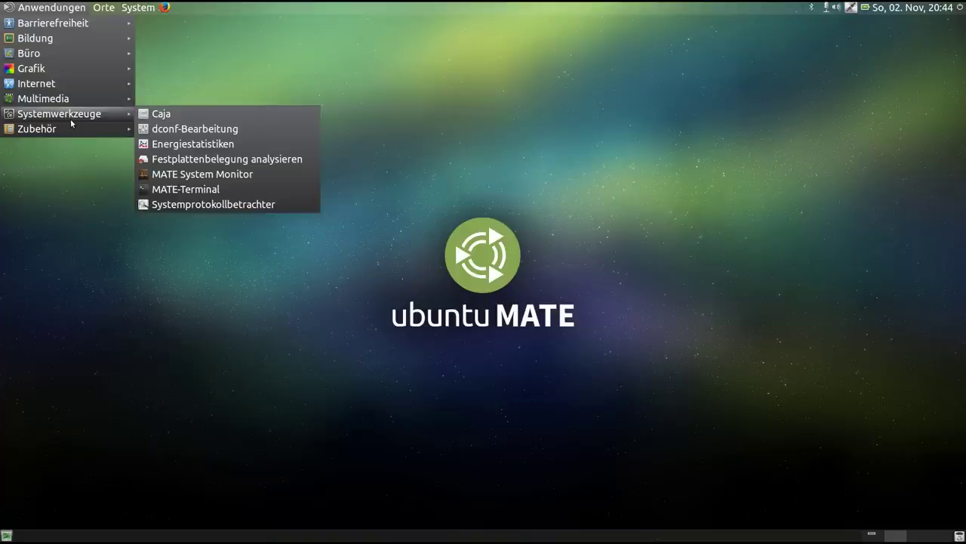
mouse_move(103, 5)
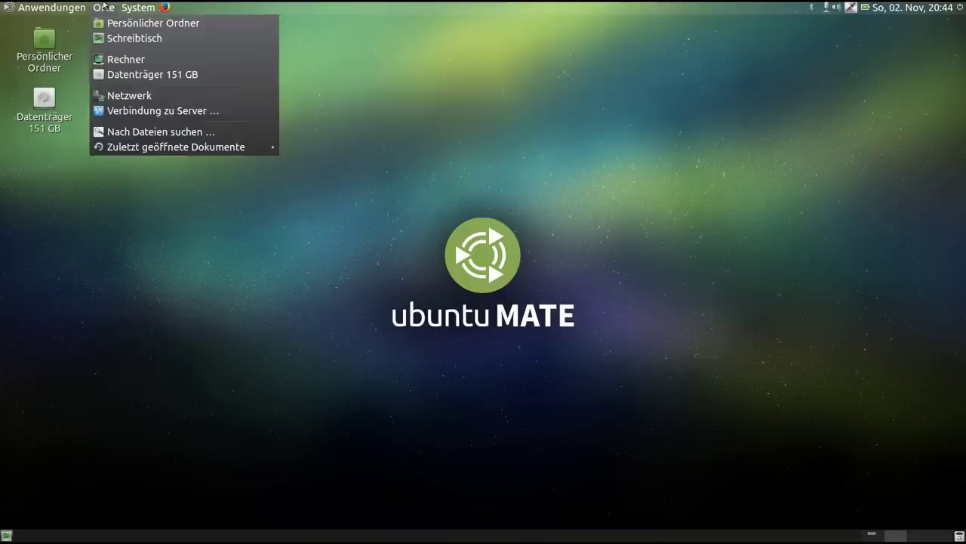
left_click(136, 6)
left_click(136, 5)
mouse_move(145, 39)
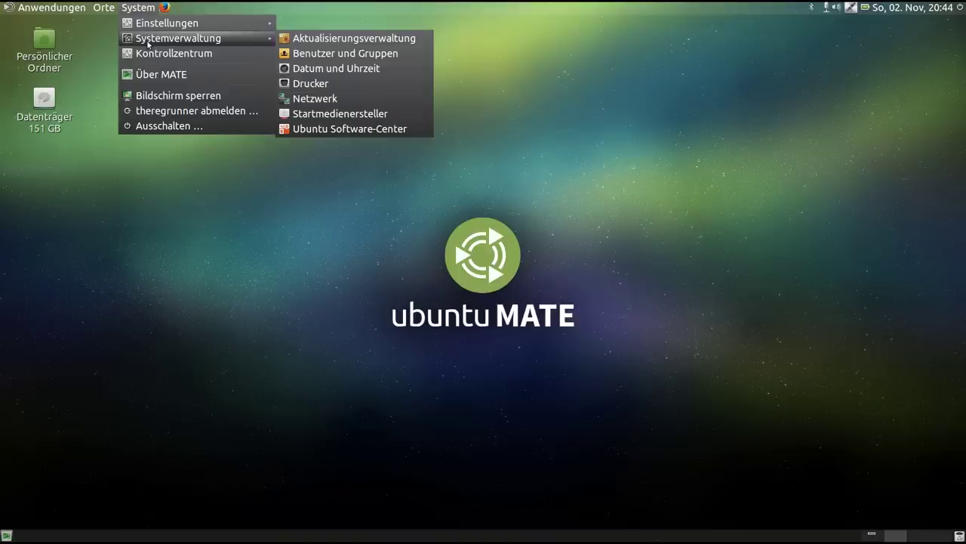
left_click(170, 53)
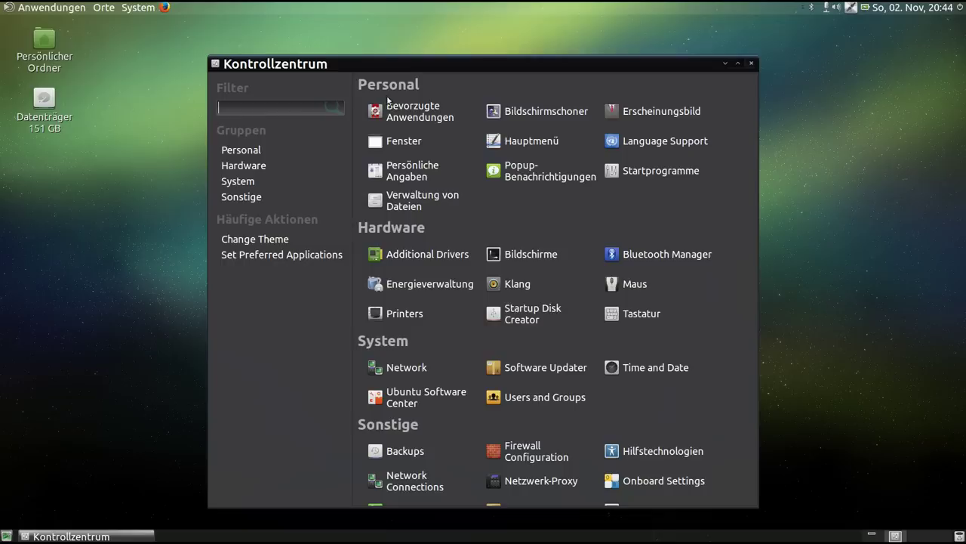
double_click(405, 65)
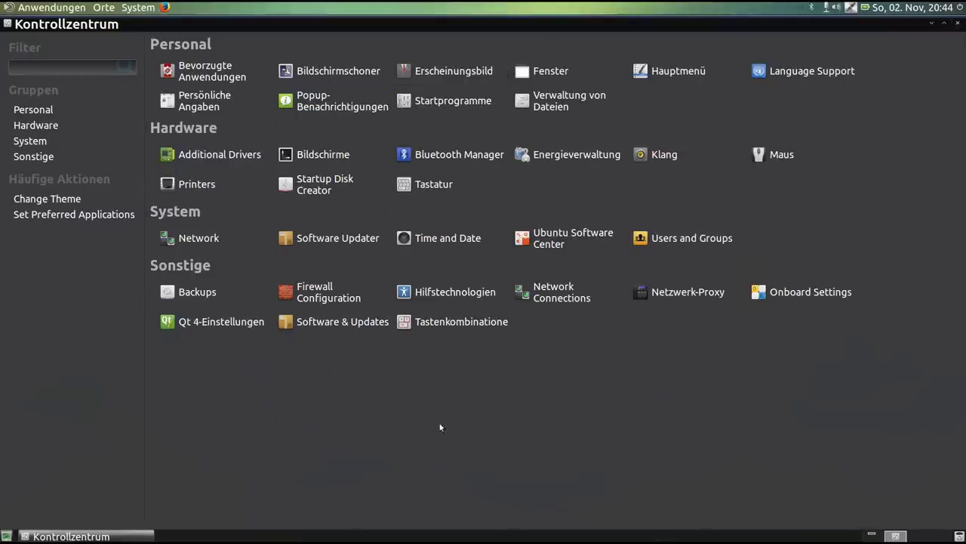
Open the Erscheinungsbild settings, try the Ambiant-MATE theme, and apply the BlackMATE theme.
left_click(468, 75)
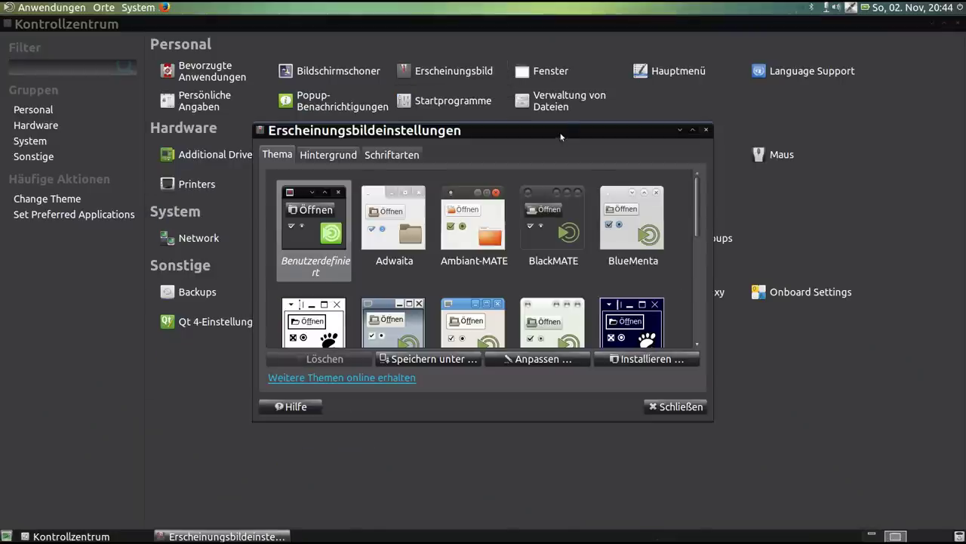
left_click_drag(561, 137, 535, 95)
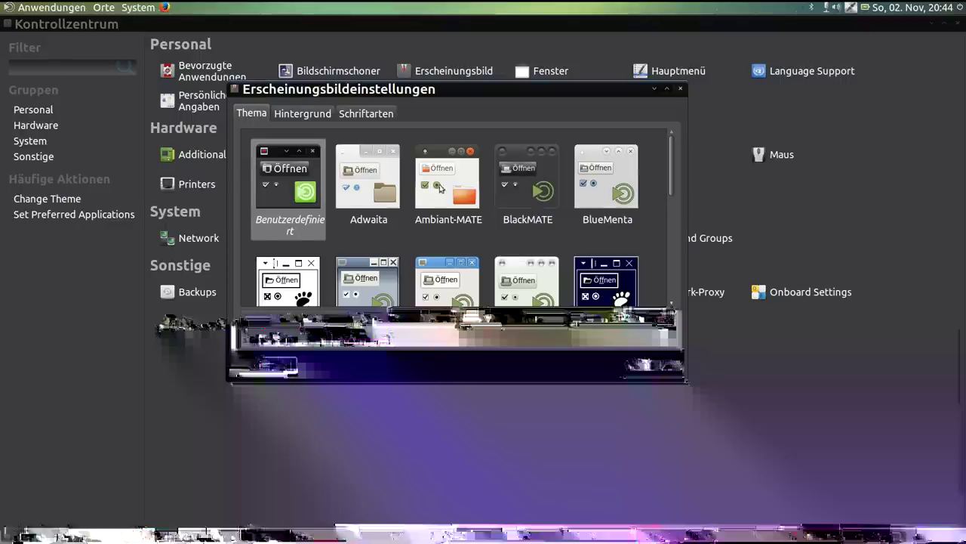
left_click(455, 185)
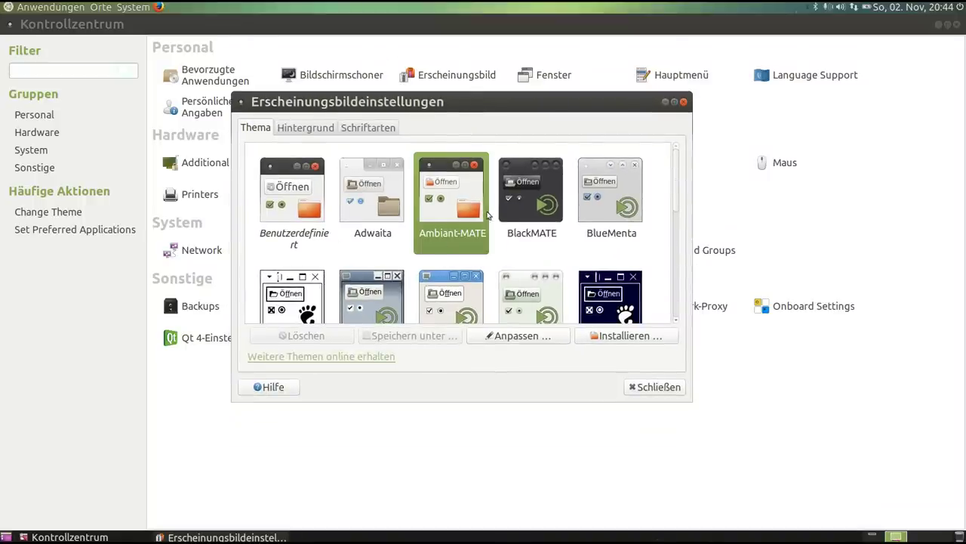
left_click(557, 202)
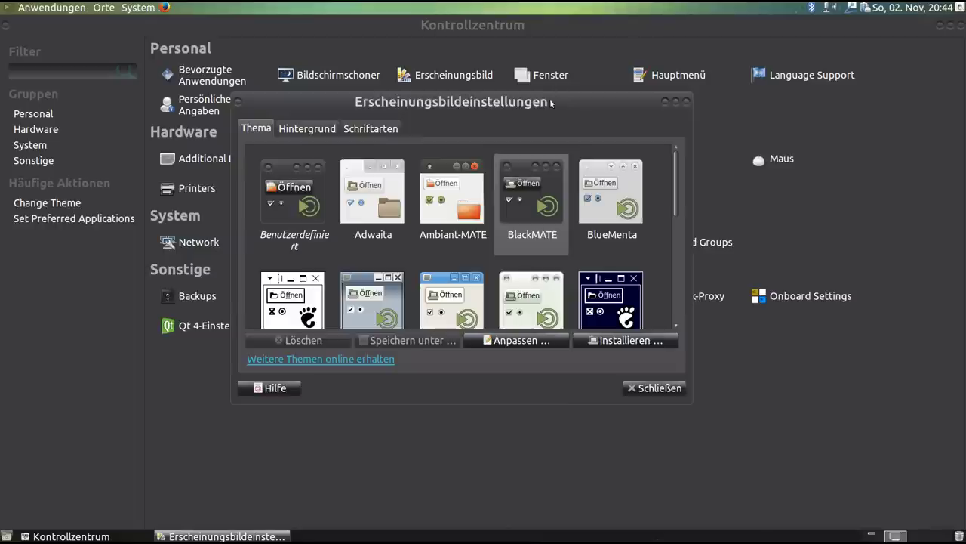
Customize the BlackMATE theme with the DustBlue window border and close the customization dialog.
mouse_move(552, 101)
left_mouse_down()
mouse_move(545, 219)
mouse_move(542, 117)
left_mouse_up()
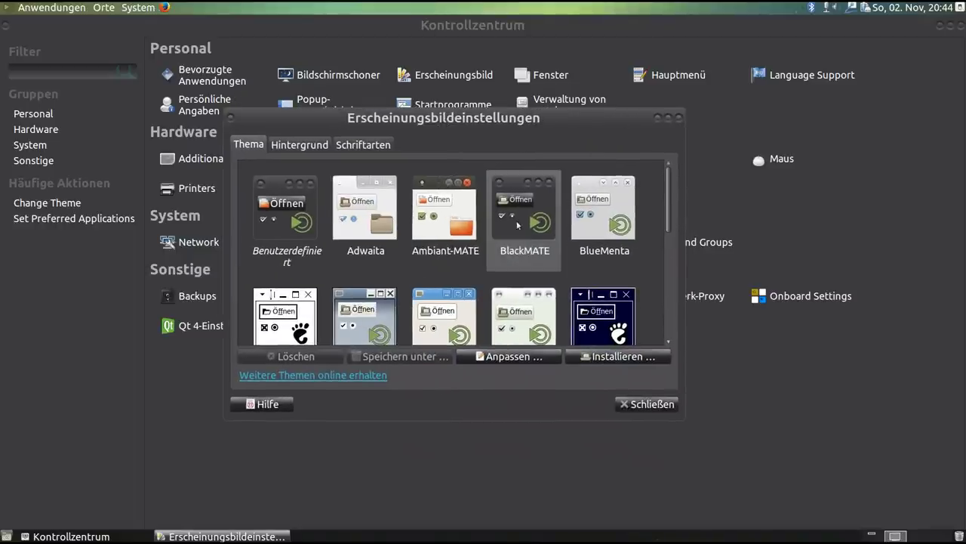
left_click(519, 358)
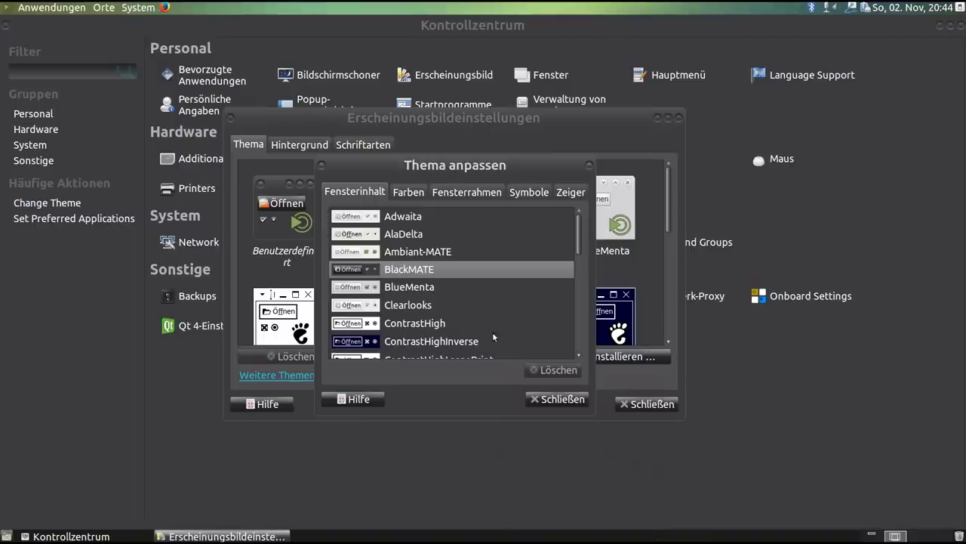
left_click(460, 192)
scroll(446, 265, "down", 3)
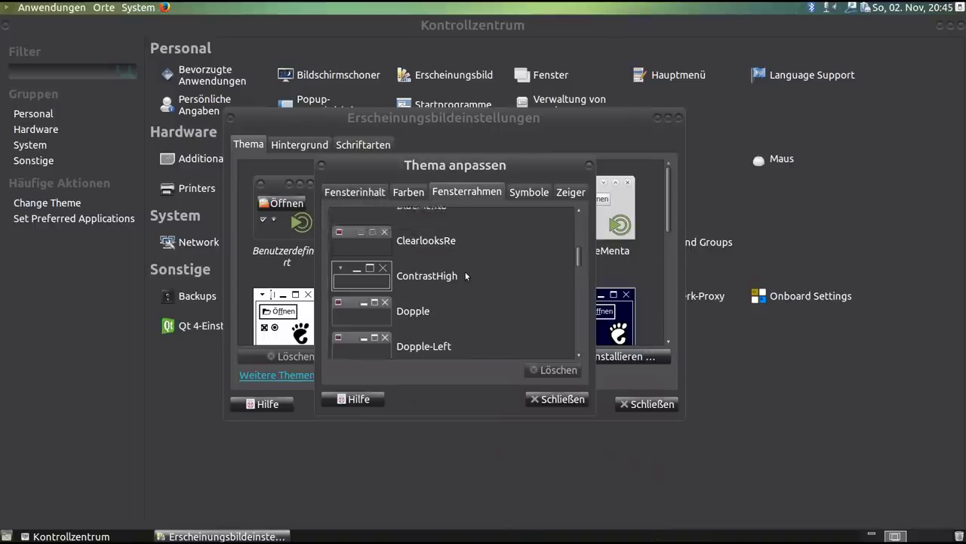
scroll(452, 273, "down", 3)
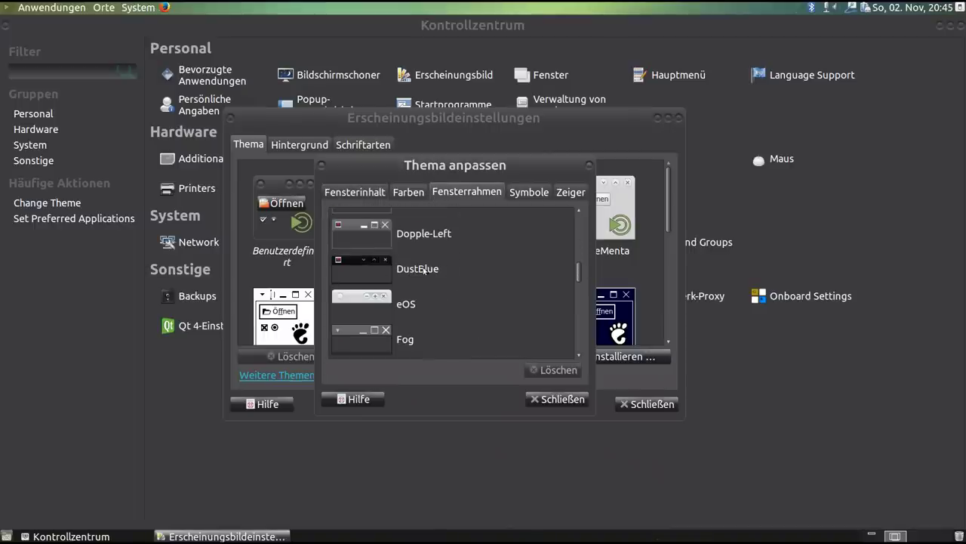
left_click(424, 268)
left_click(560, 399)
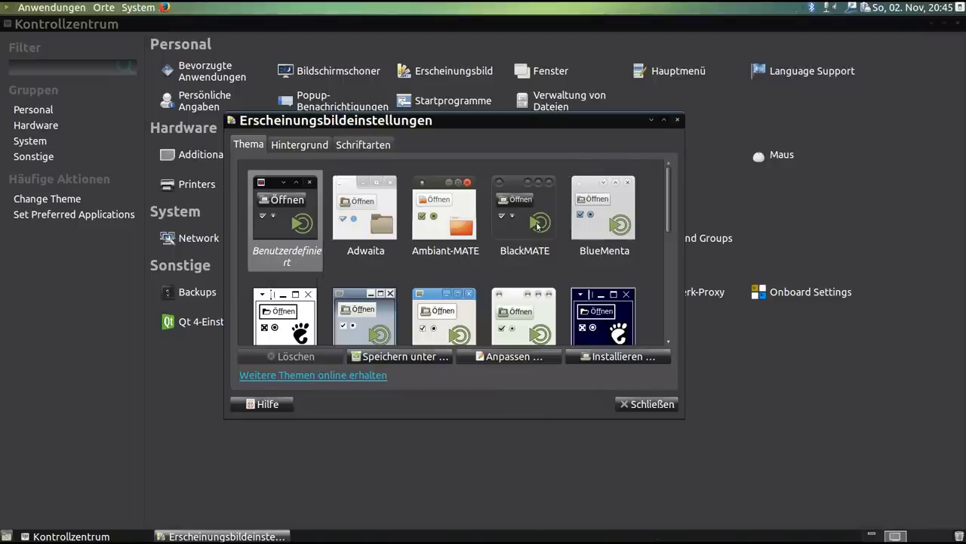
Customize the theme's icons, trying Menta and applying MATE-Faenza-Dark, and close the appearance settings.
left_click(531, 364)
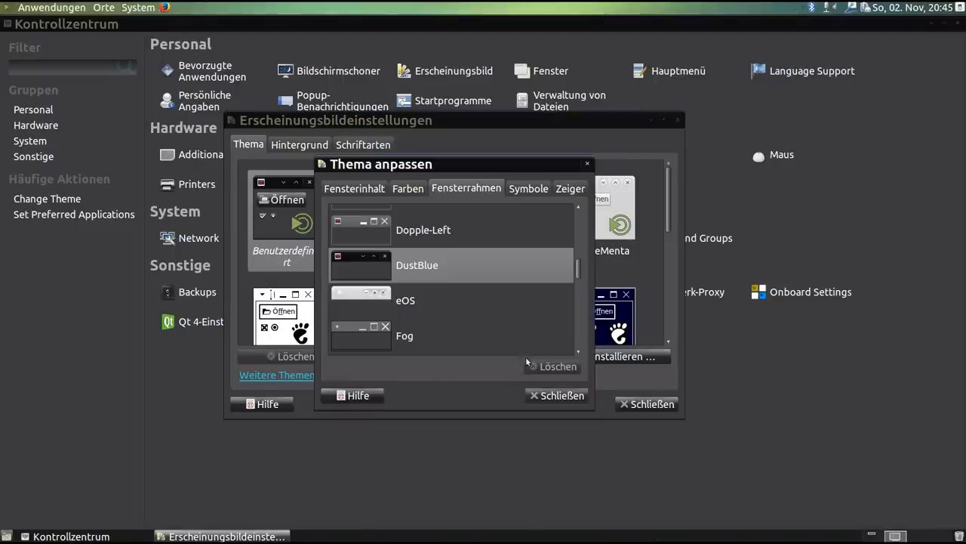
left_click(538, 188)
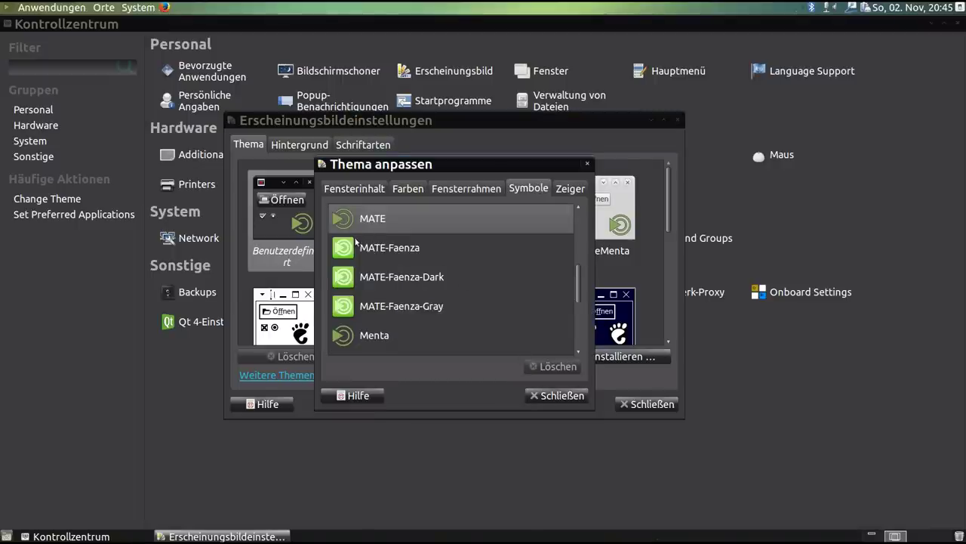
scroll(449, 240, "down", 2)
scroll(449, 245, "up", 1)
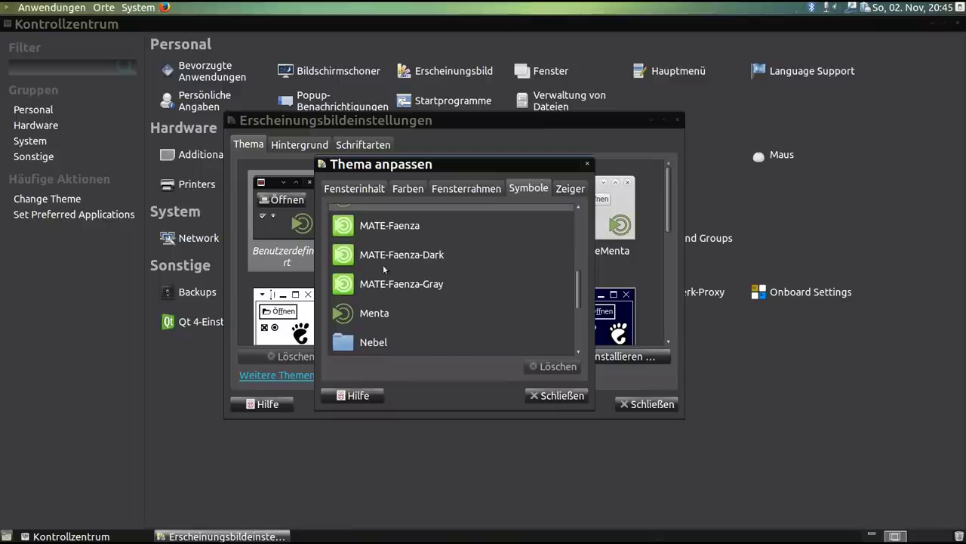
left_click(377, 322)
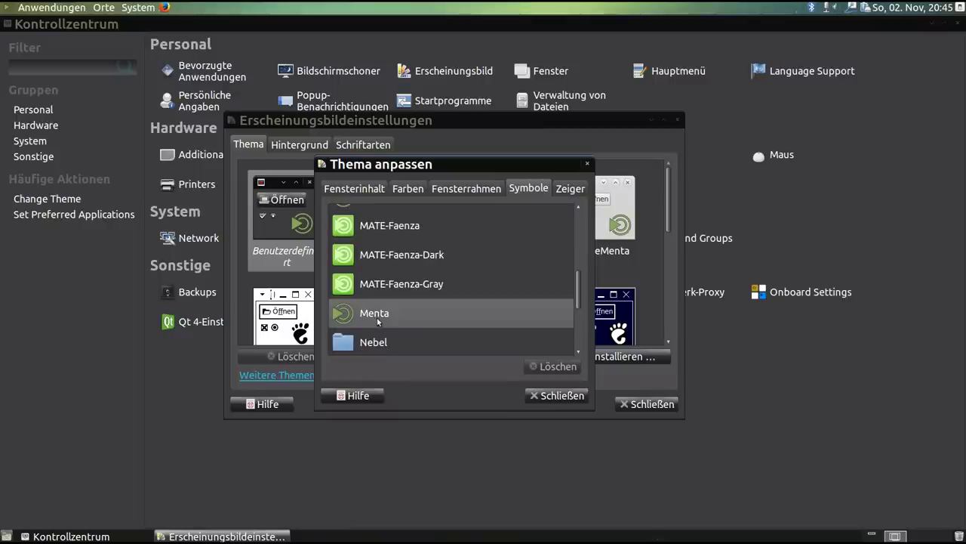
left_click(403, 260)
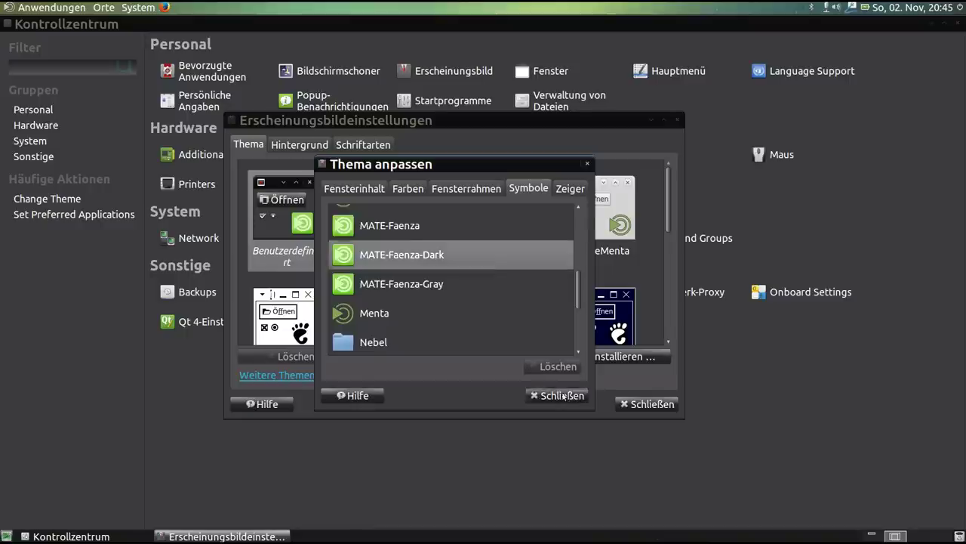
left_click(566, 396)
left_click(650, 405)
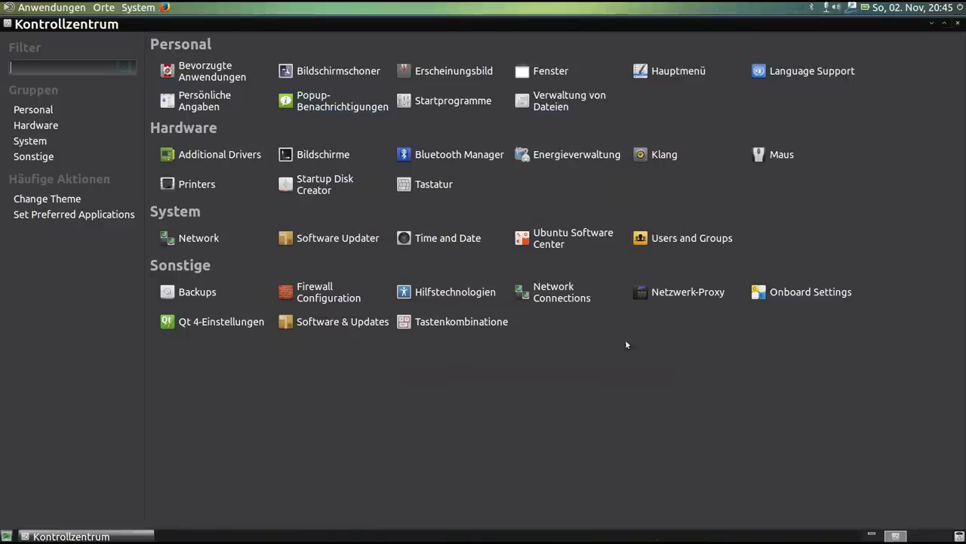
Minimize the Kontrollzentrum and open the Persönlicher Ordner from the desktop, moving its window up.
left_click(931, 24)
double_click(48, 44)
left_click_drag(388, 99, 353, 52)
View the file manager's Über Caja information, highlight the Nautilus authors' copyright notice, and close the dialog.
left_click(396, 69)
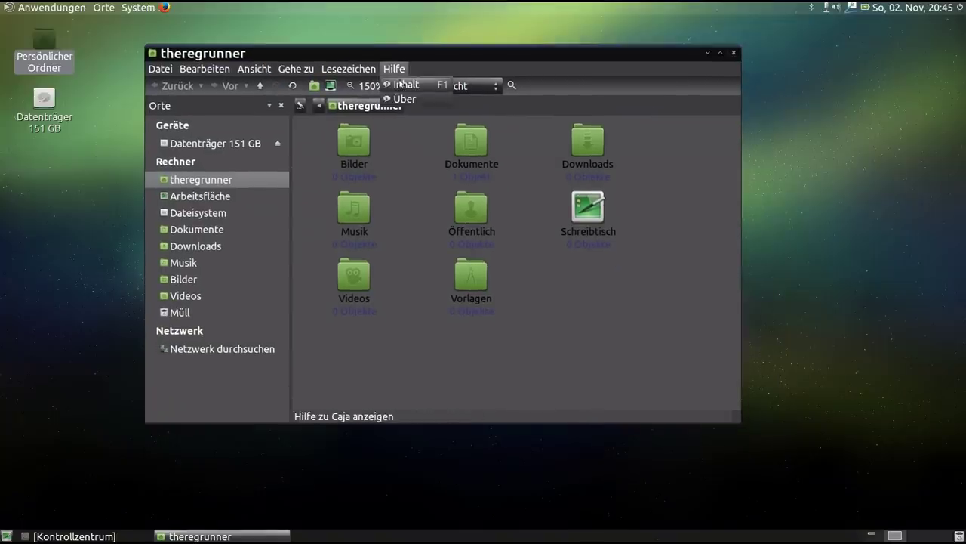
left_click(405, 99)
left_click_drag(438, 175, 605, 194)
left_click_drag(607, 298, 431, 302)
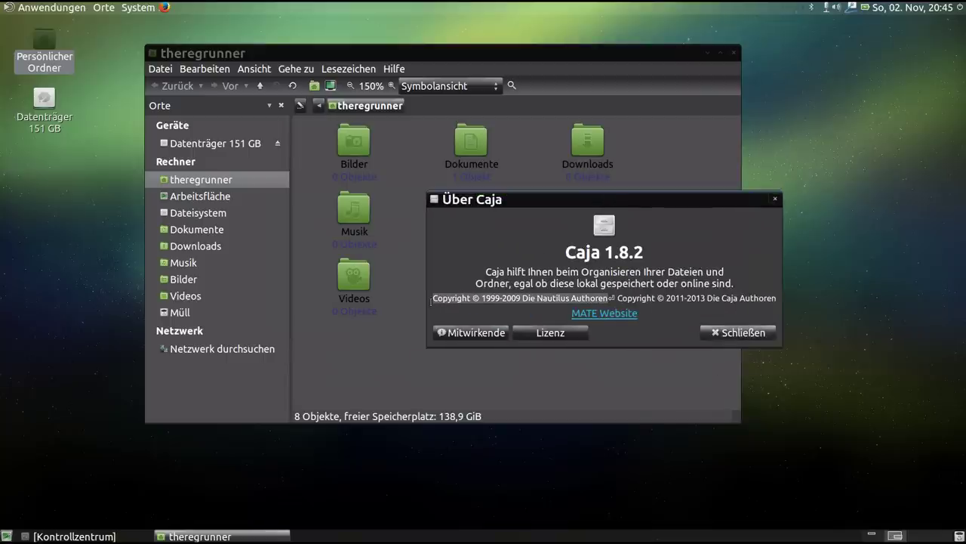
left_click(502, 298)
left_click_drag(572, 201, 537, 217)
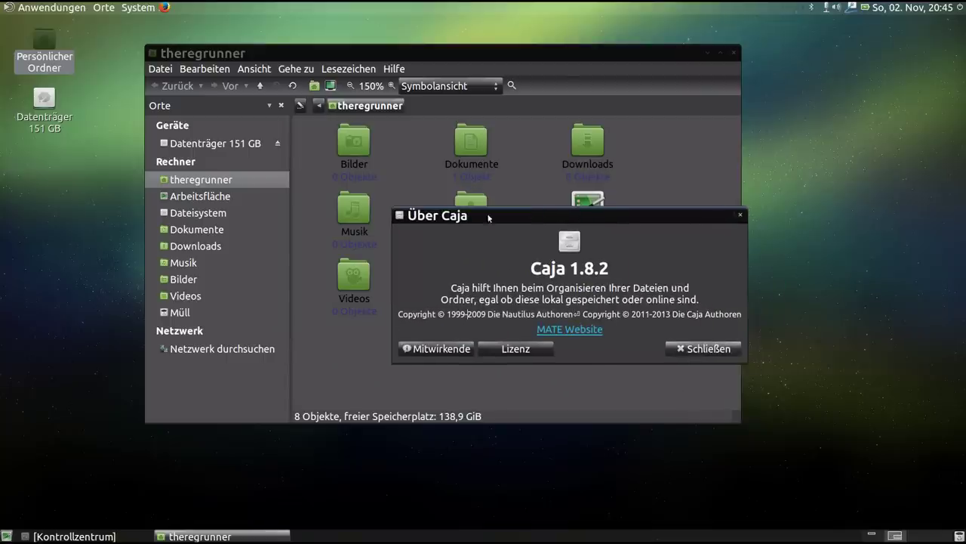
left_click(740, 215)
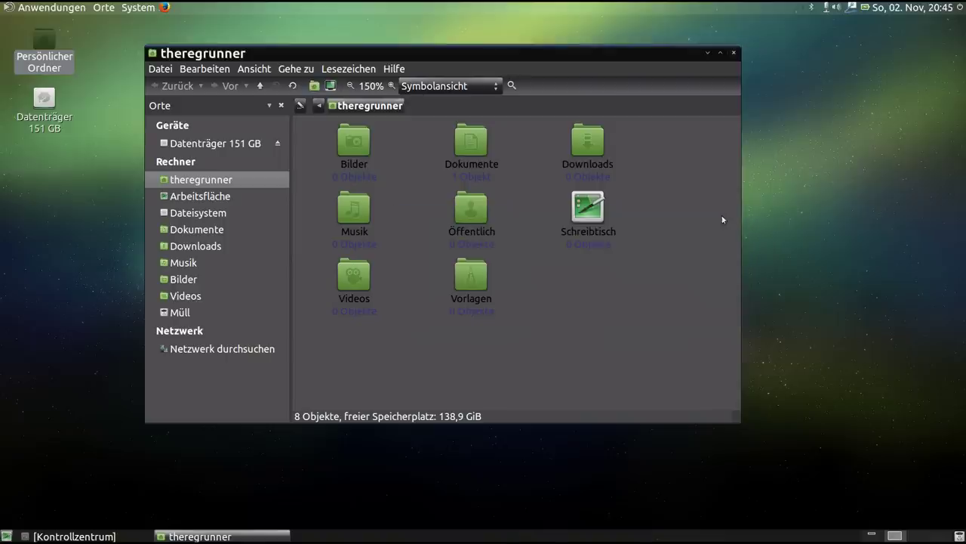
Show the home folder's location as an editable text path and return to the folder button view.
left_click(300, 107)
left_click_drag(492, 111, 333, 116)
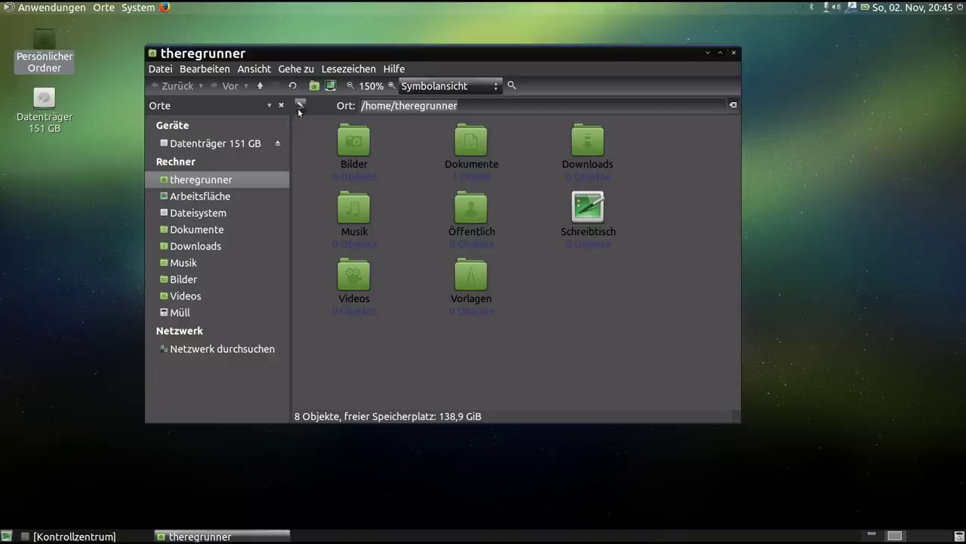
left_click(298, 109)
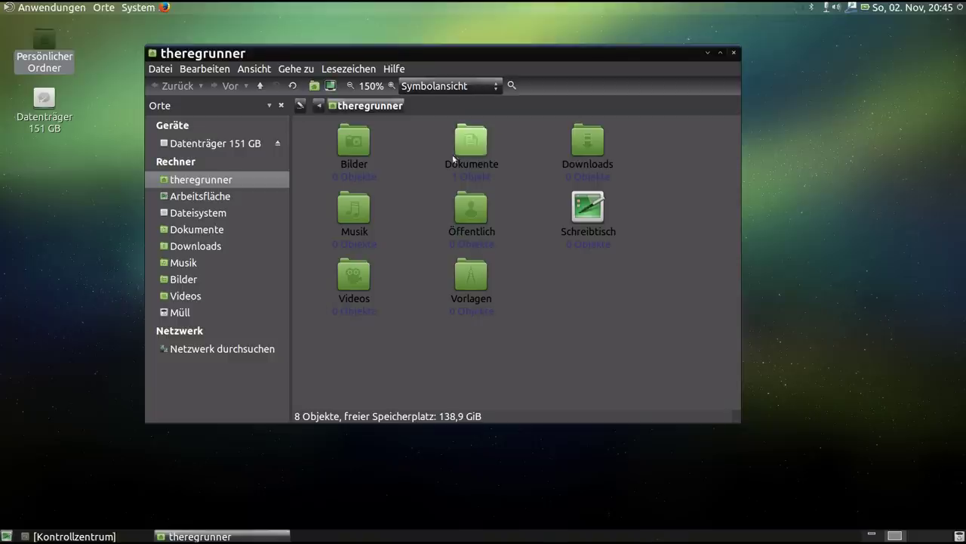
Display the home folder in Listenansicht and enlarge its entries to 150%.
left_click(478, 87)
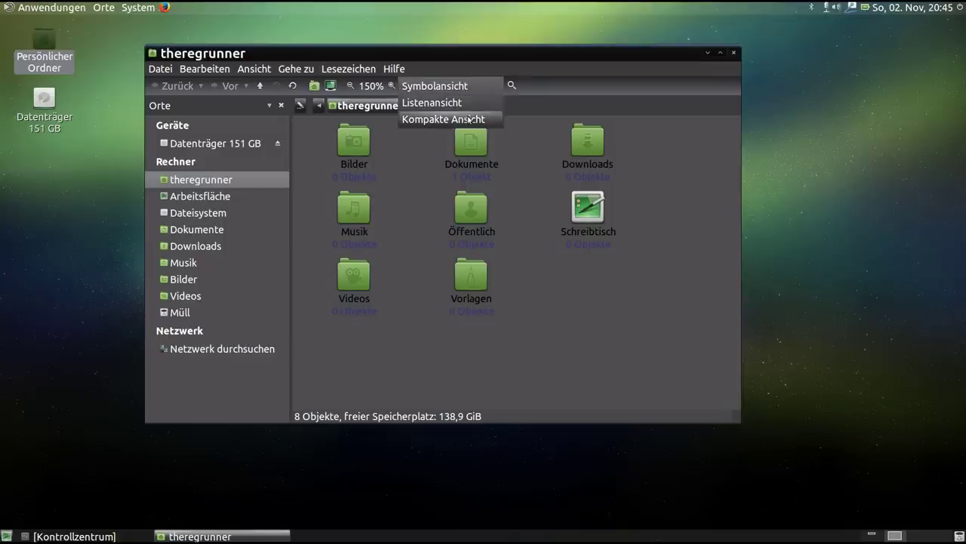
left_click(462, 103)
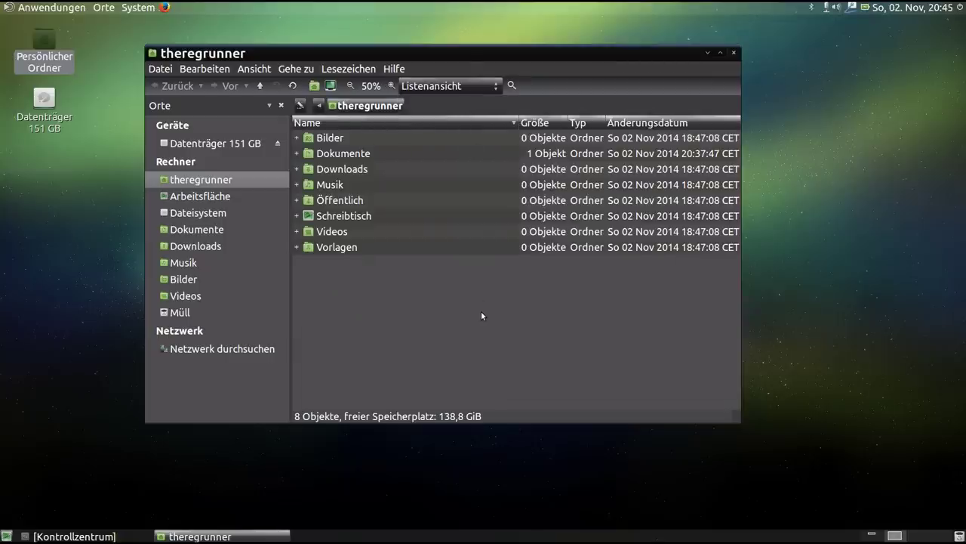
key("ctrl+plus")
key("ctrl+plus")
key("ctrl+plus")
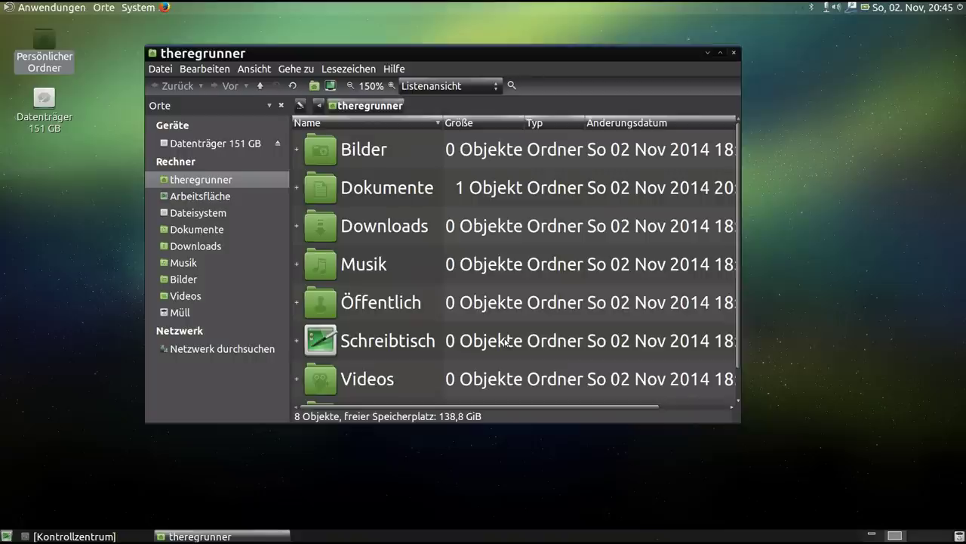
Make the home folder window shorter, look through its list vertically and horizontally, and close the window.
left_click_drag(732, 418, 730, 389)
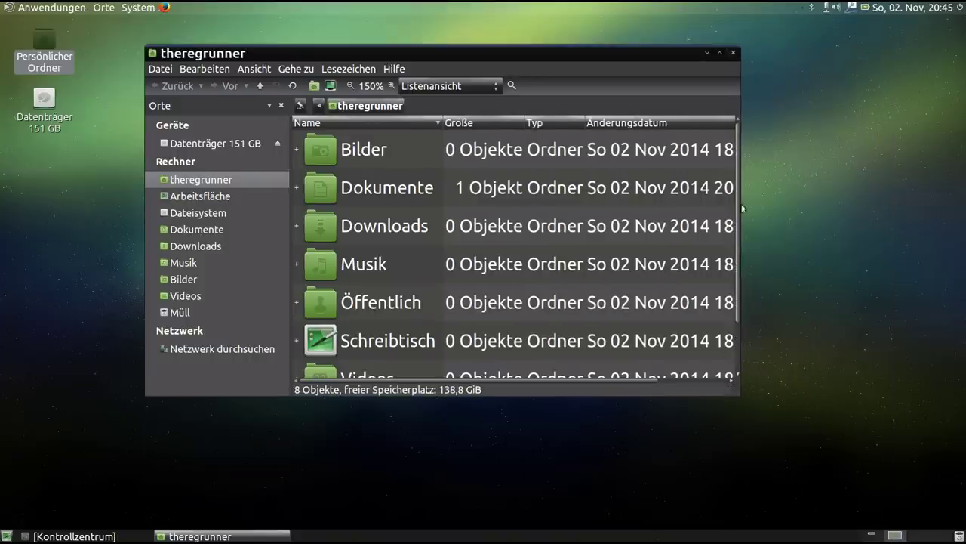
scroll(737, 302, "down", 2)
scroll(737, 302, "up", 2)
scroll(737, 302, "down", 2)
scroll(737, 302, "up", 2)
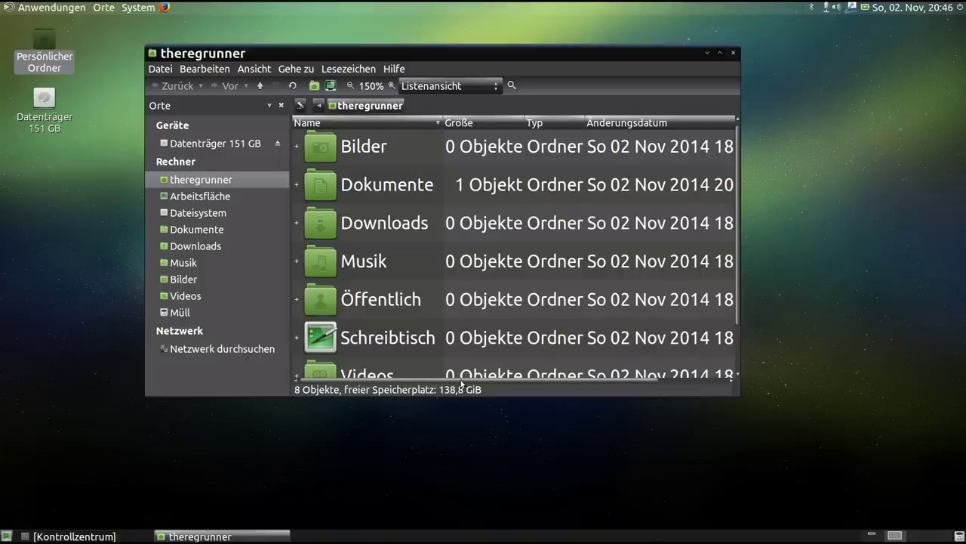
left_click_drag(462, 381, 538, 383)
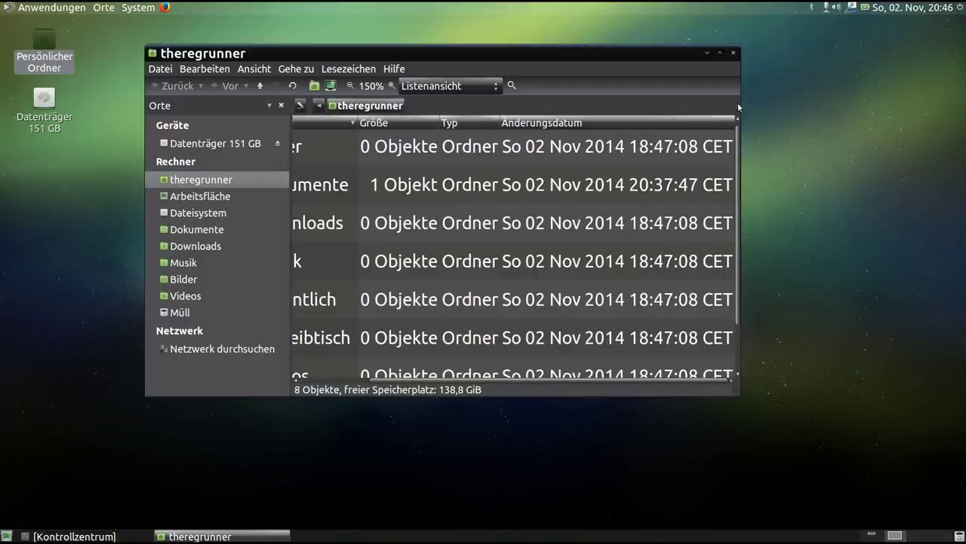
left_click(733, 53)
Open the dialog for creating a new desktop launcher and cancel it.
right_click(284, 91)
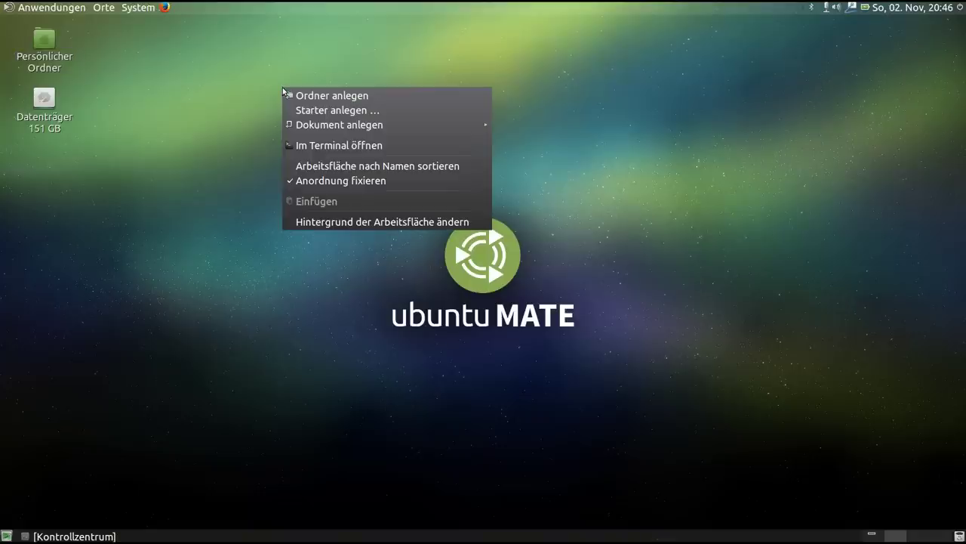
left_click(347, 113)
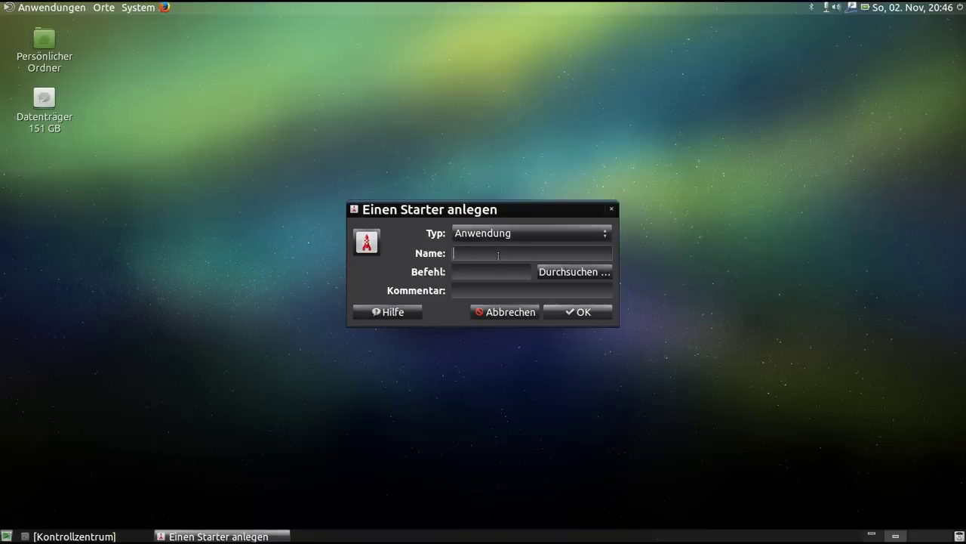
left_click(509, 313)
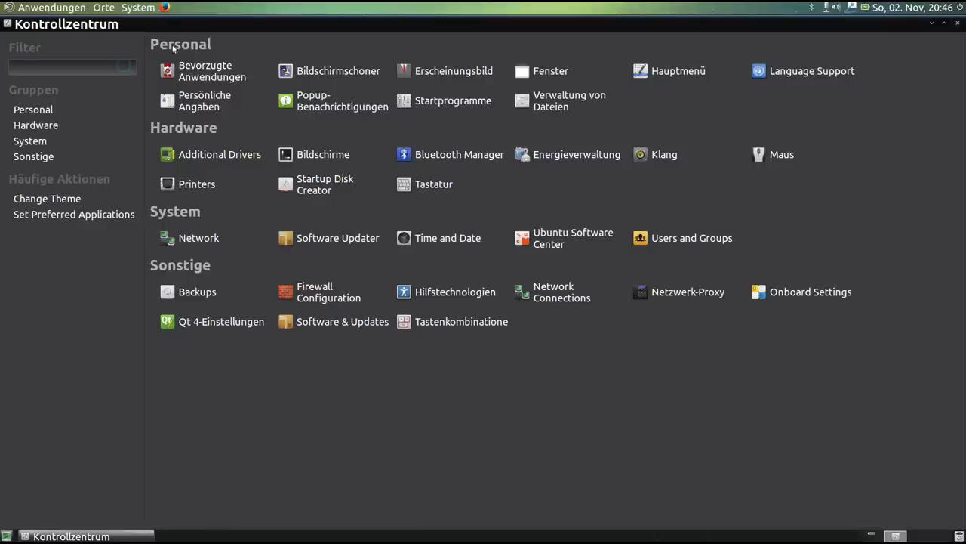
Open Bevorzugte Anwendungen from the Kontrollzentrum and examine the Internet and Multimedia defaults.
left_click(208, 72)
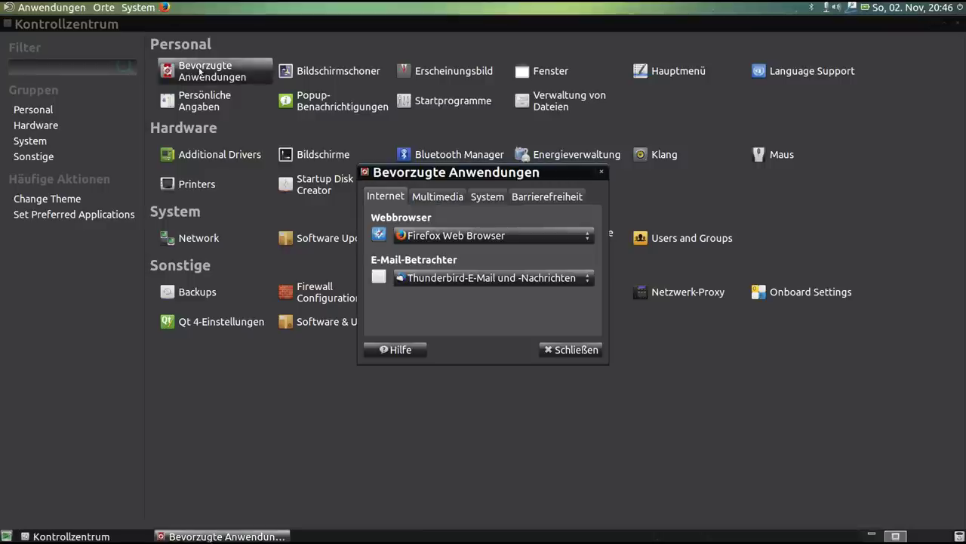
left_click_drag(472, 305, 466, 242)
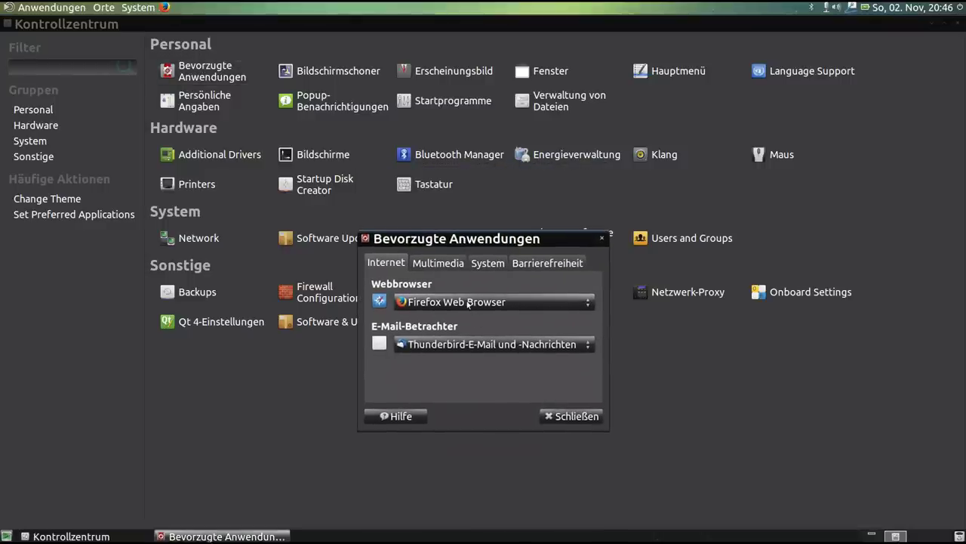
left_click(451, 265)
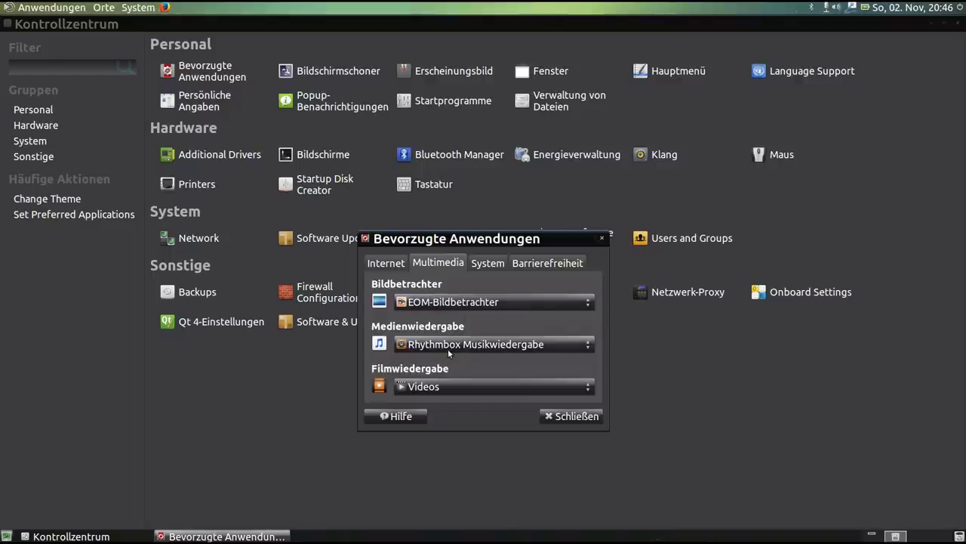
Set Pluma as the default Textbearbeiter in the system applications and close the preferred applications dialog.
left_click(485, 266)
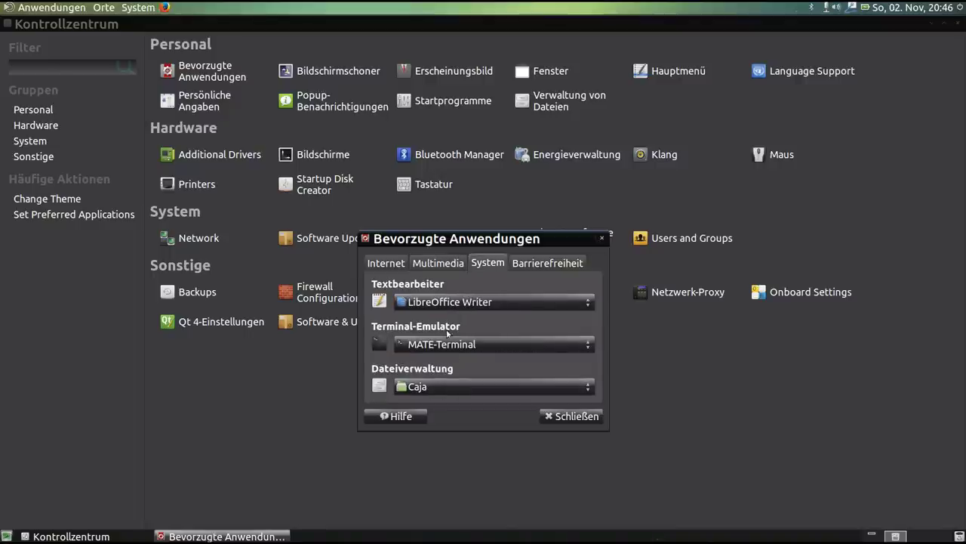
left_click(465, 302)
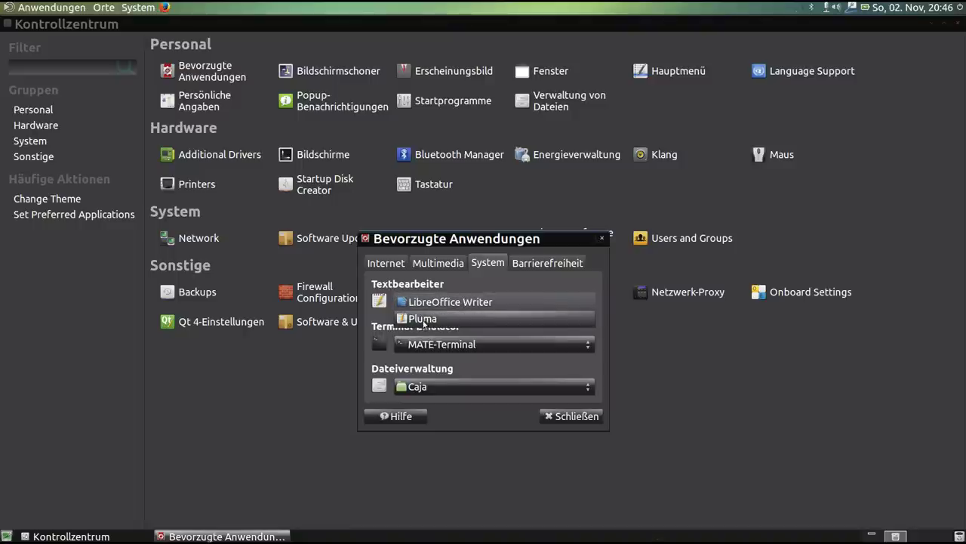
left_click(427, 319)
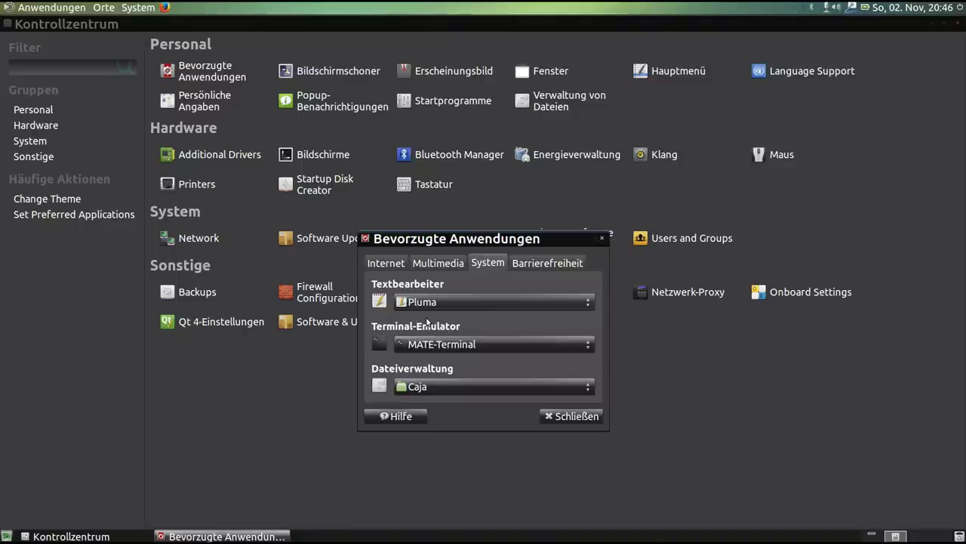
left_click(577, 416)
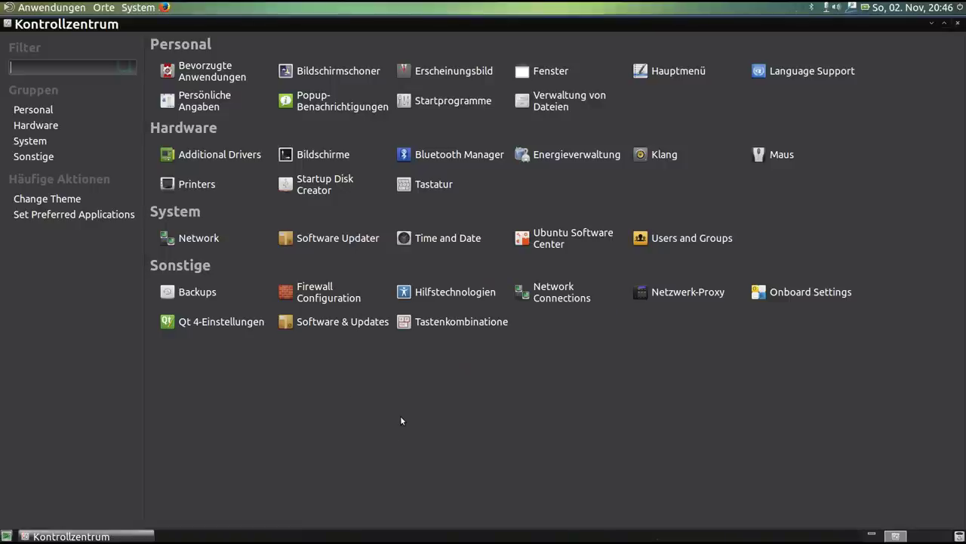
Open the Bildschirmschoner settings, preview the Schwebendes Gnome theme, and select Schwebendes Mate.
left_click(332, 71)
left_click_drag(483, 168, 474, 134)
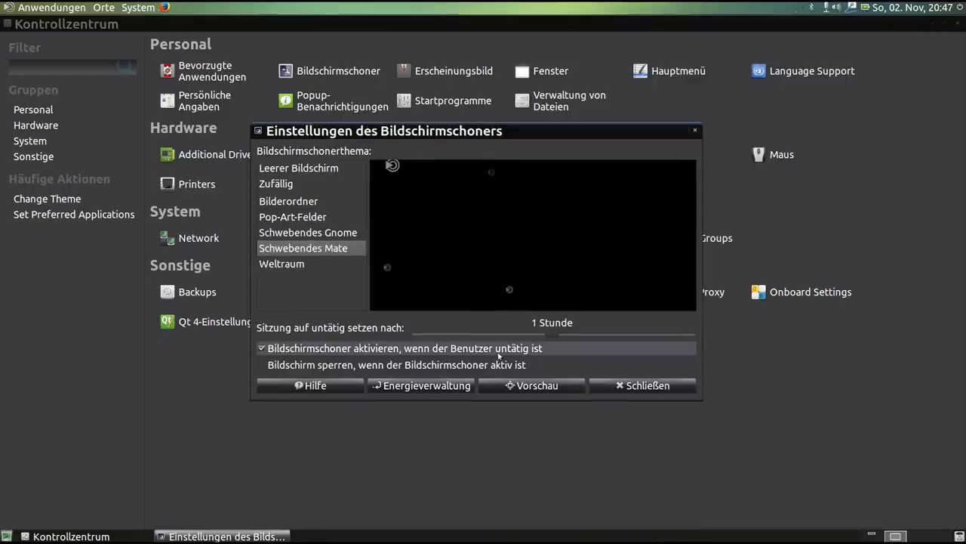
left_click(302, 233)
left_click(288, 252)
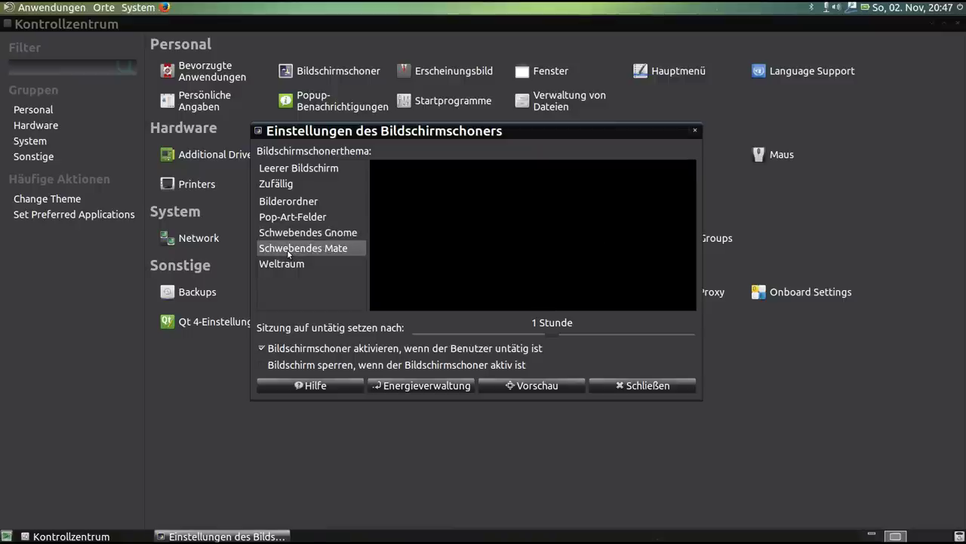
Preview the remaining Bildschirmschoner themes, select Leerer Bildschirm, and close the screensaver settings.
left_click(287, 236)
left_click(296, 249)
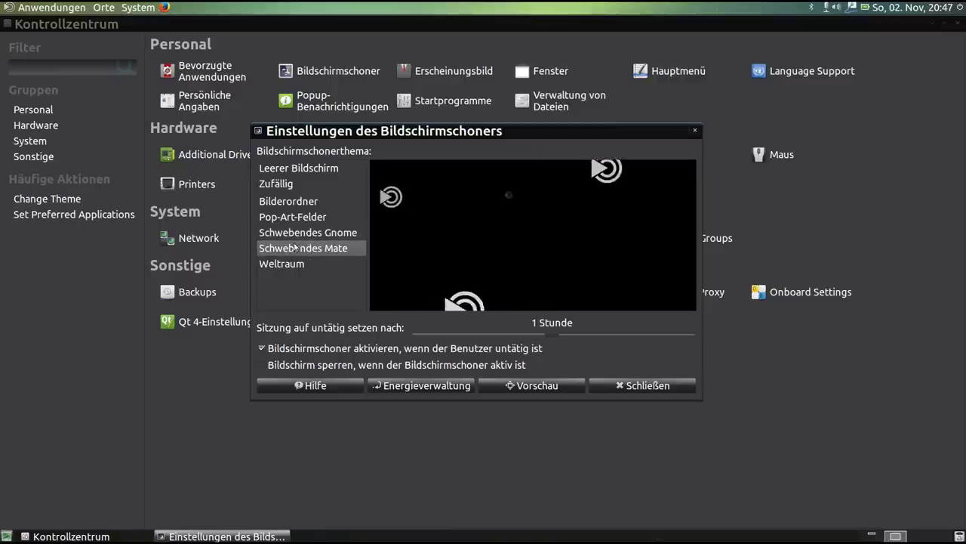
left_click(291, 234)
left_click(286, 219)
left_click(285, 201)
left_click(282, 184)
left_click(281, 169)
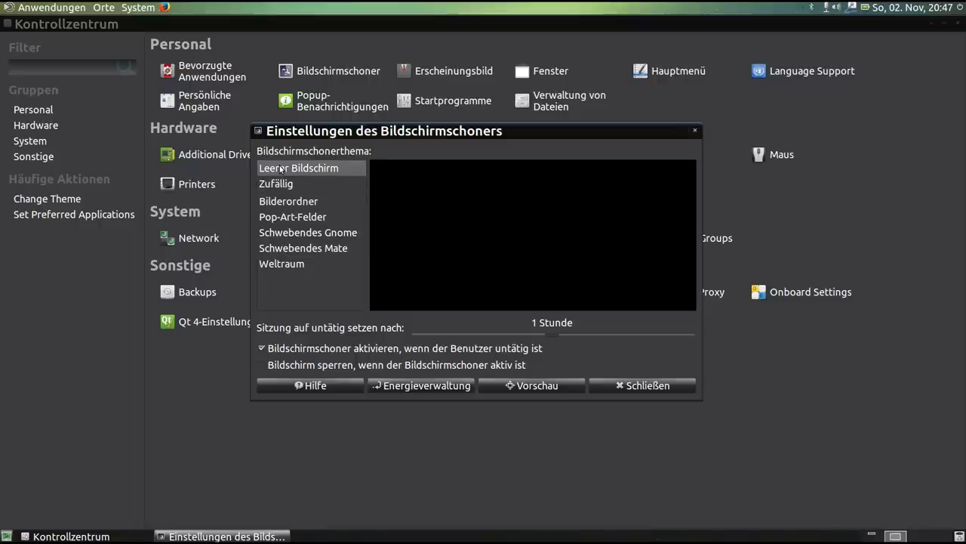
left_click_drag(323, 132, 330, 183)
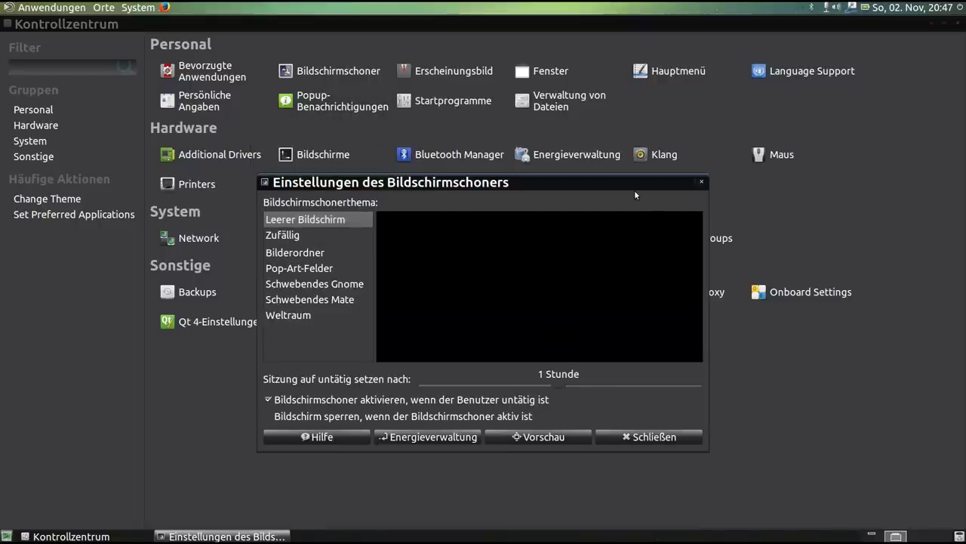
left_click(701, 182)
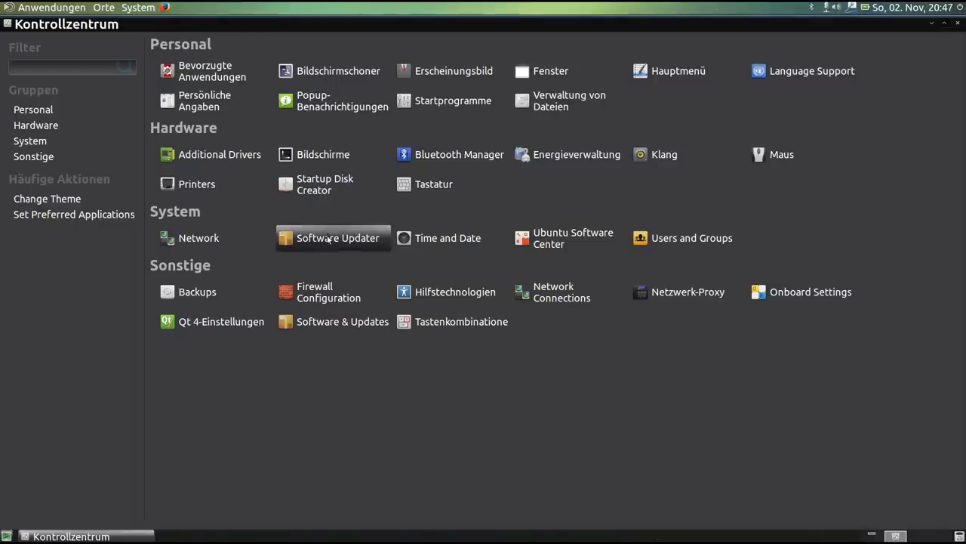
Open a terminal from the Systemwerkzeuge applications and run sudo apt-get install synaptic, authenticating with the account password.
left_click(53, 6)
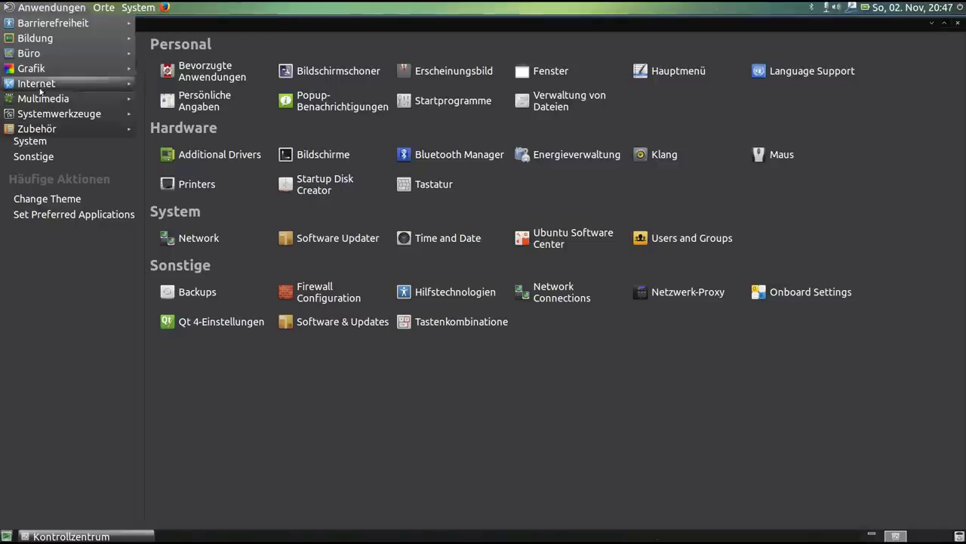
mouse_move(57, 113)
left_click(223, 189)
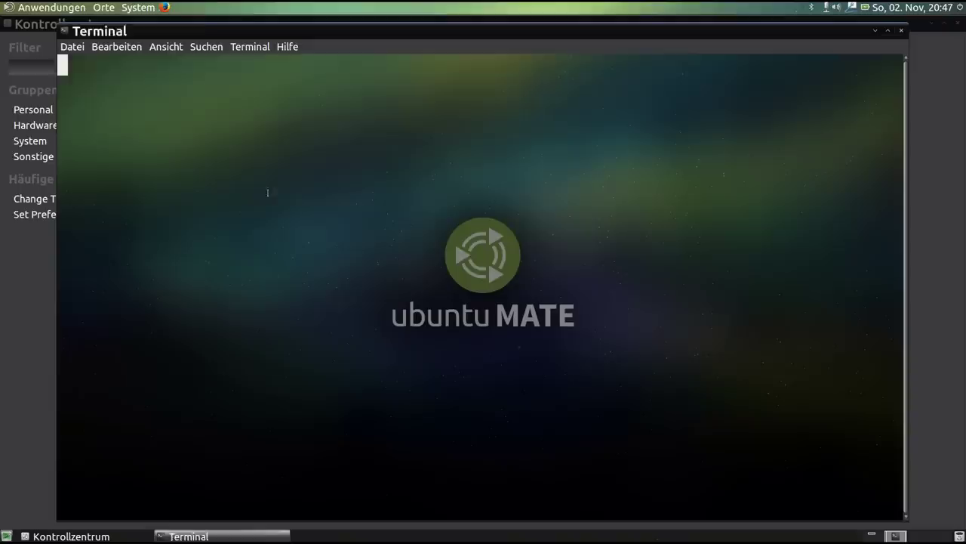
type("su")
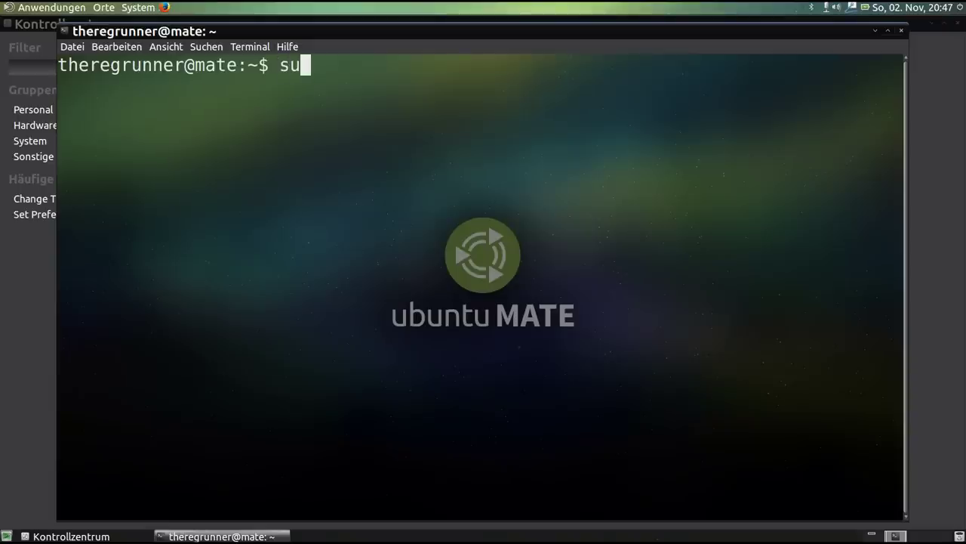
type("do apt-ge")
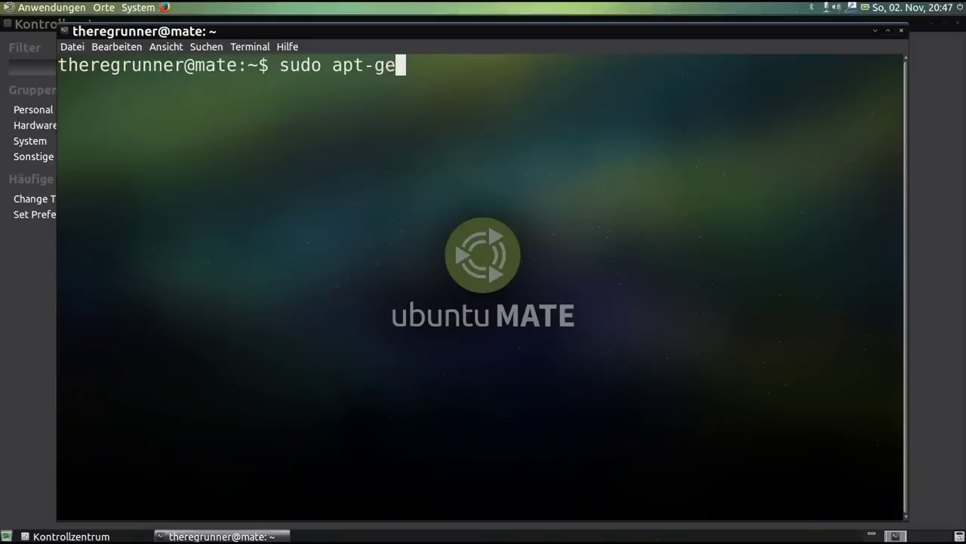
type("t install syn")
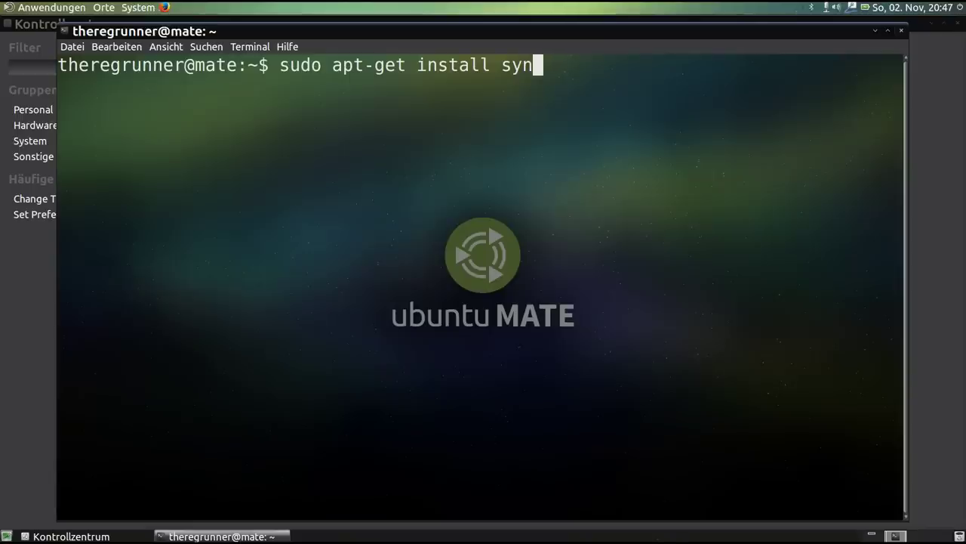
type("aptic")
key("Return")
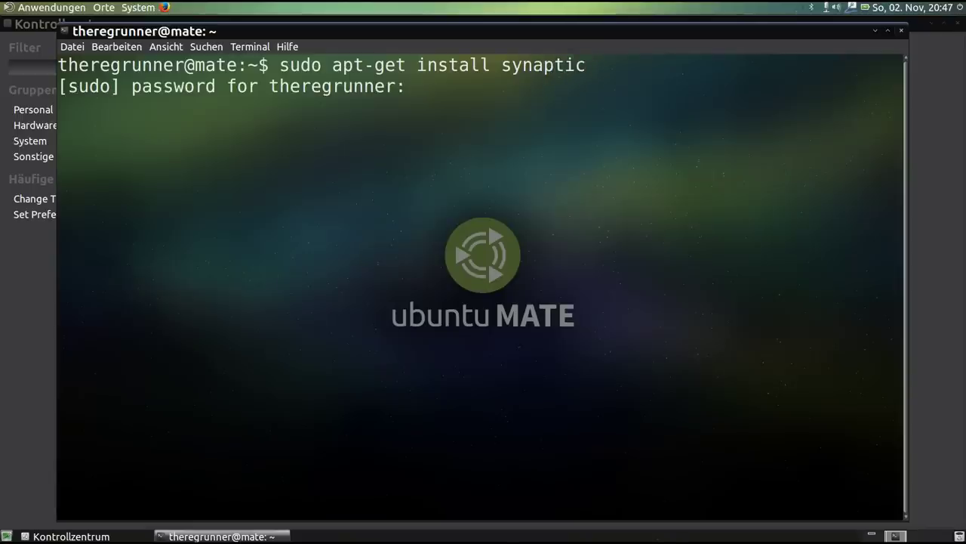
key("Return")
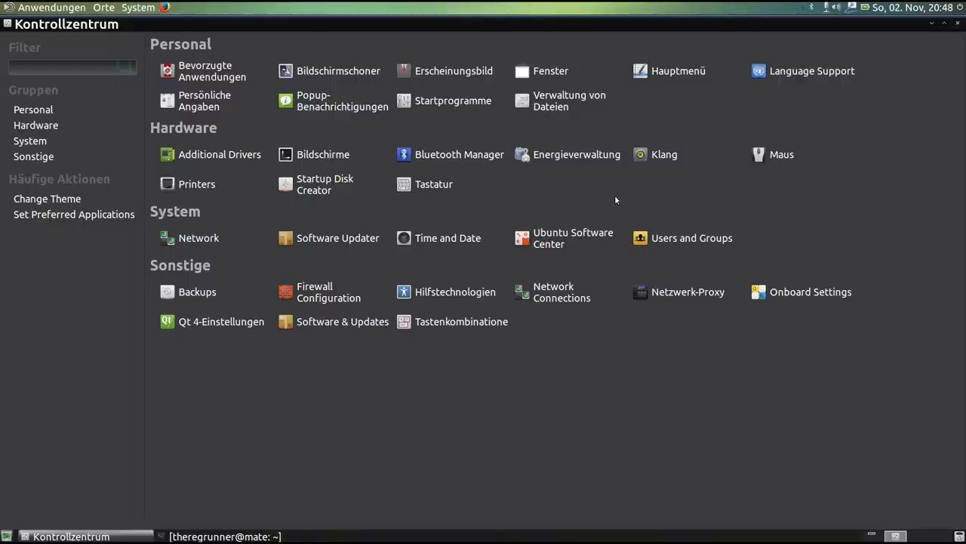
Open Users and Groups from the Kontrollzentrum, examine the system's available groups in an enlarged Gruppeneinstellungen window, and close the group list.
left_click(695, 239)
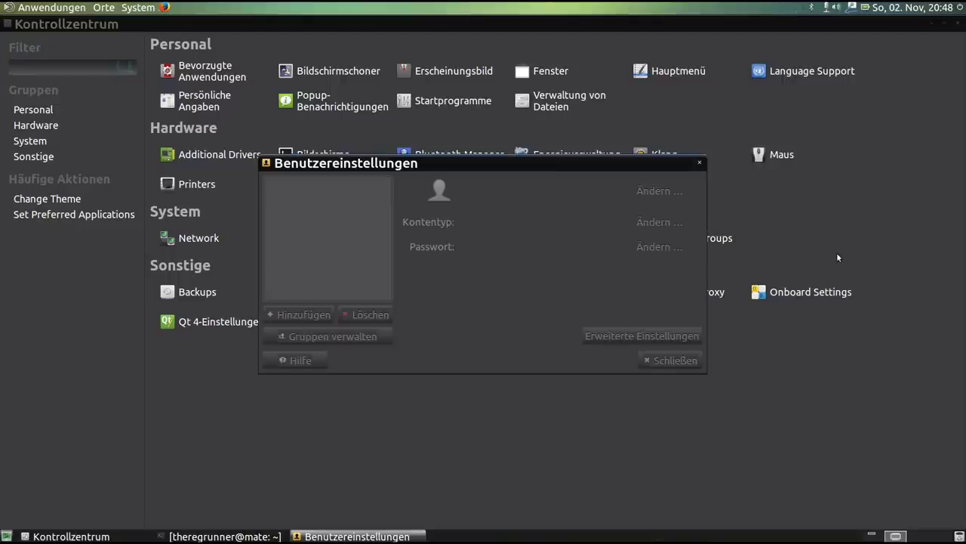
mouse_move(474, 166)
left_mouse_down()
mouse_move(474, 212)
mouse_move(477, 170)
left_mouse_up()
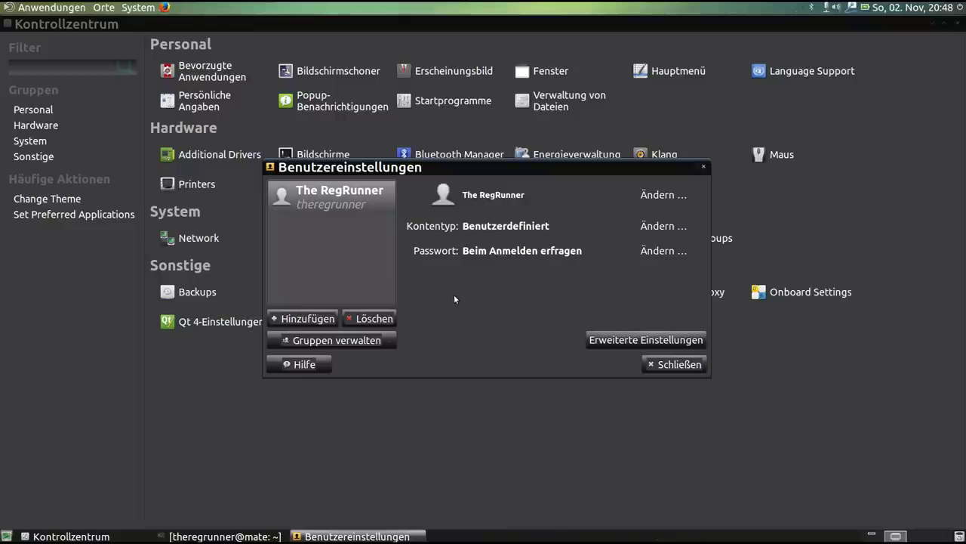
left_click(388, 341)
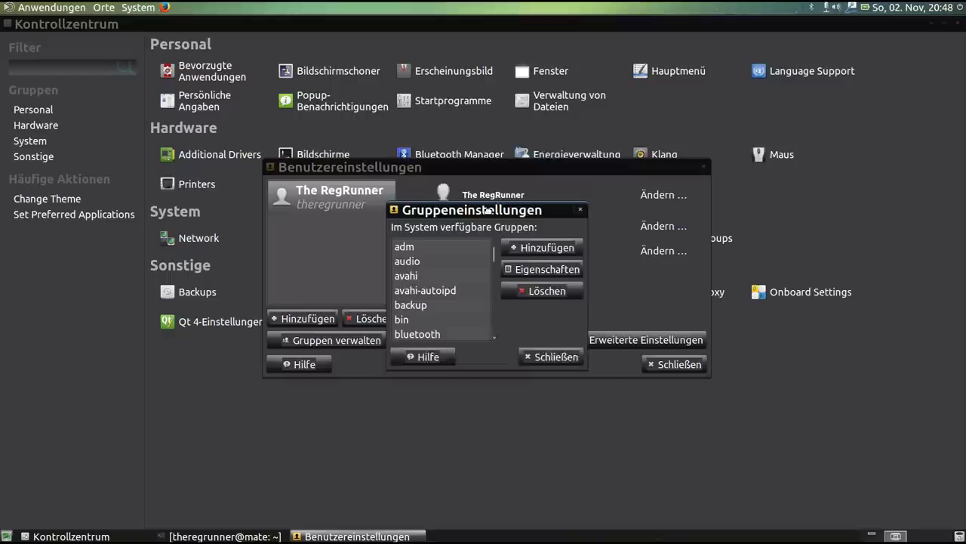
left_click_drag(489, 211, 458, 120)
left_click_drag(550, 273, 701, 533)
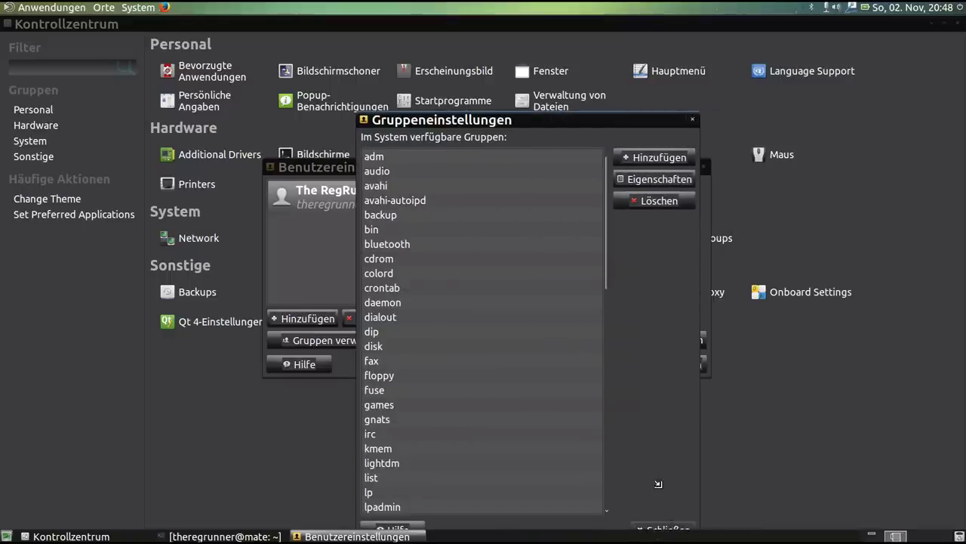
left_click_drag(658, 484, 663, 487)
left_click_drag(553, 116, 553, 88)
mouse_move(570, 149)
left_mouse_down()
mouse_move(566, 260)
mouse_move(568, 147)
mouse_move(551, 327)
mouse_move(562, 143)
left_mouse_up()
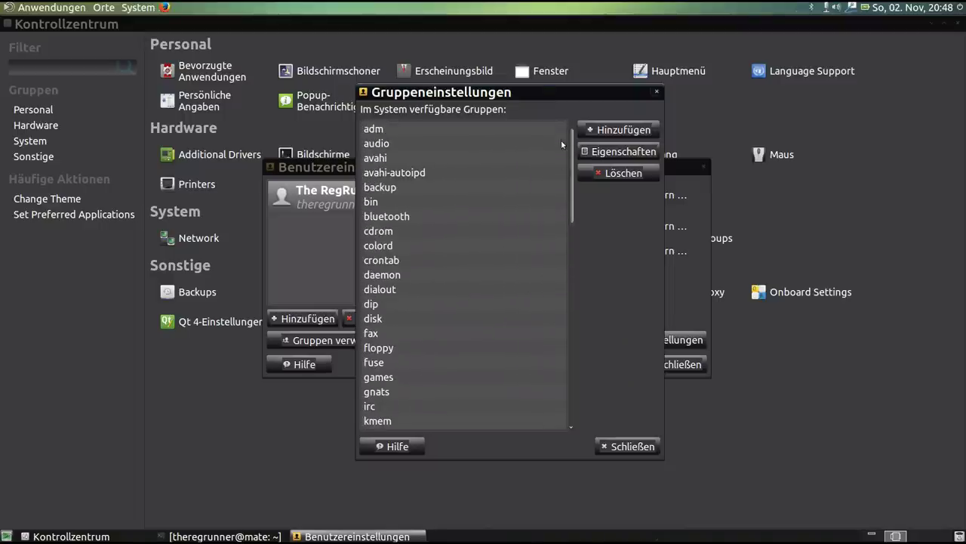
left_click_drag(541, 92, 535, 123)
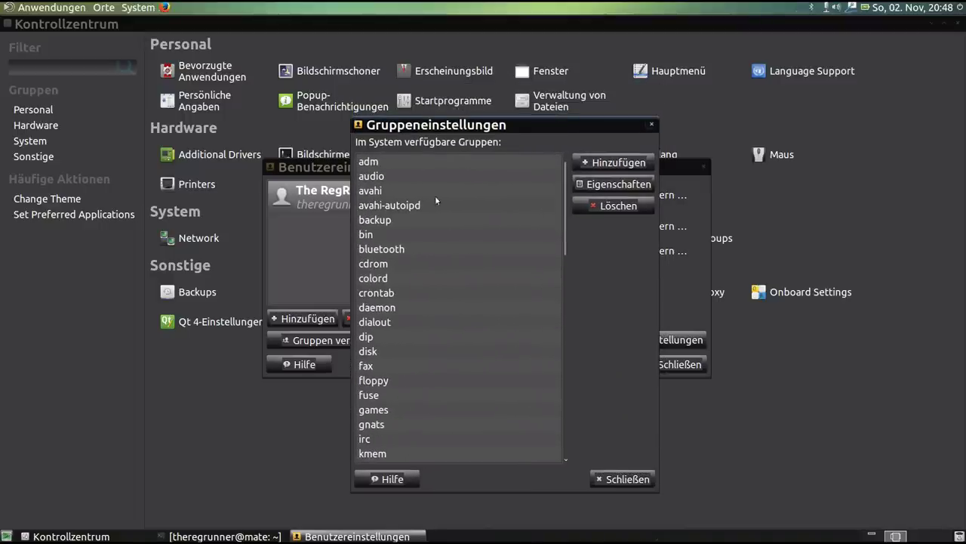
left_click(626, 479)
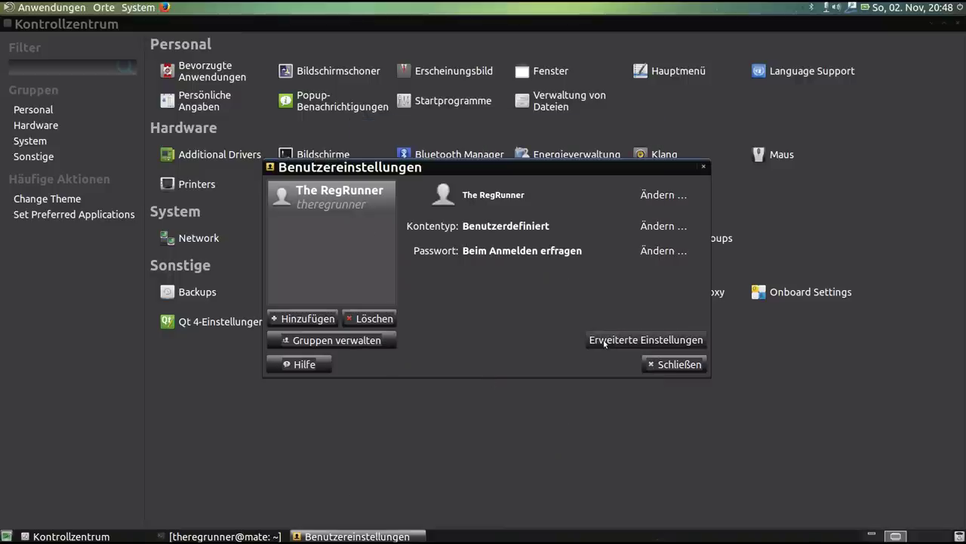
Authenticate with the account password, examine the Benutzerrechte and Erweitert settings of the user account, and cancel and close the user settings.
left_click(605, 341)
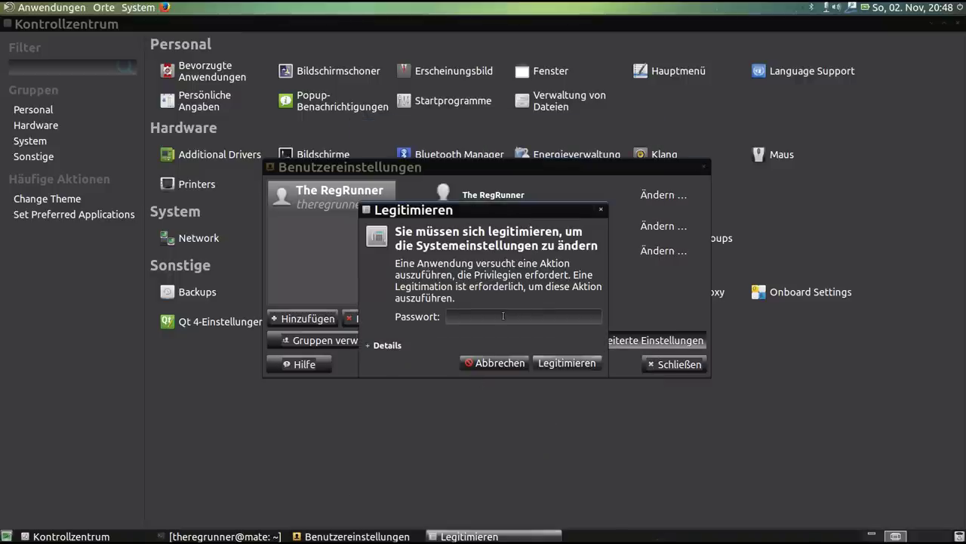
type("****")
key("Return")
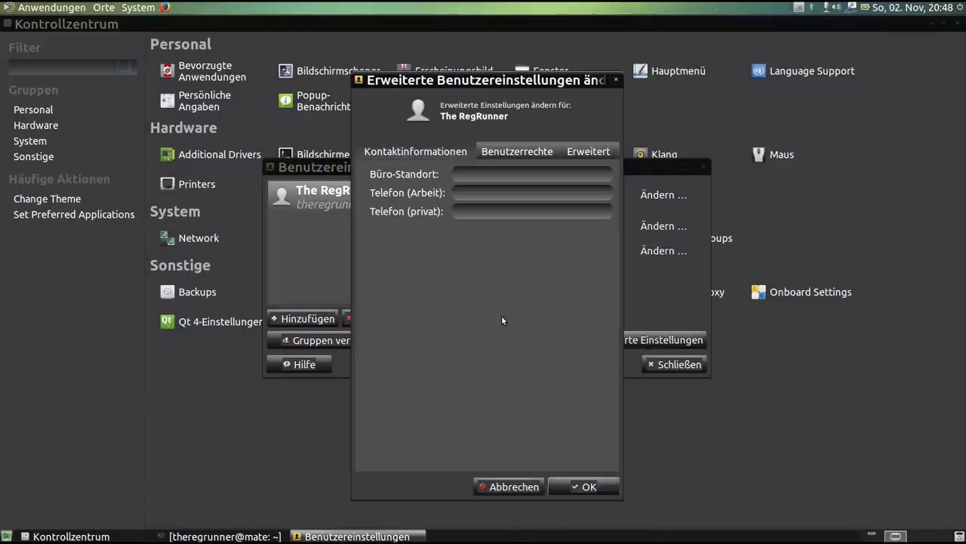
left_click(533, 152)
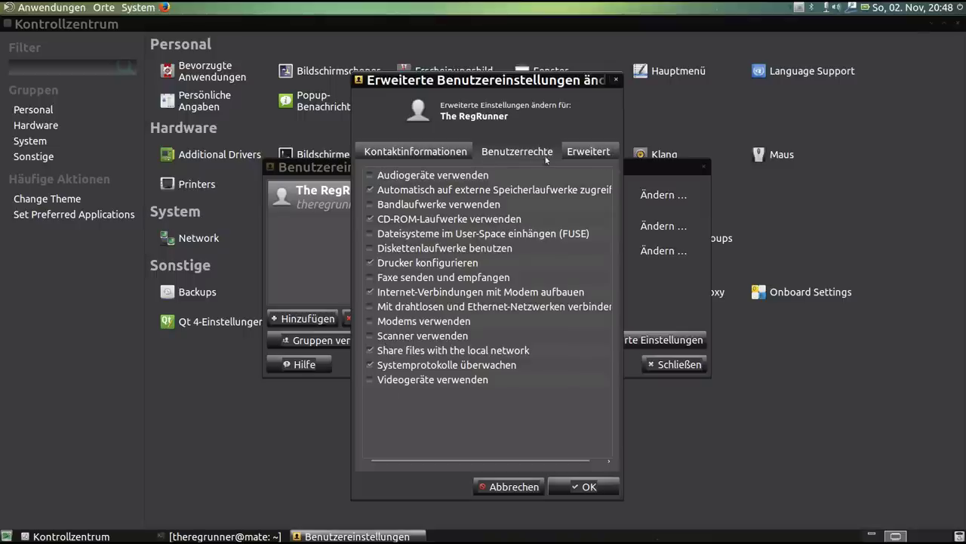
left_click(608, 153)
left_click_drag(537, 80, 518, 80)
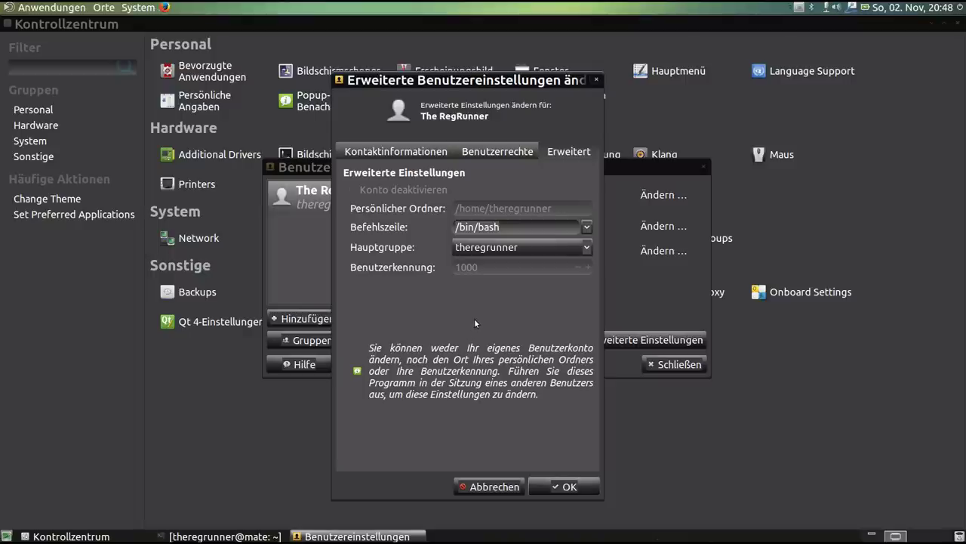
left_click(506, 487)
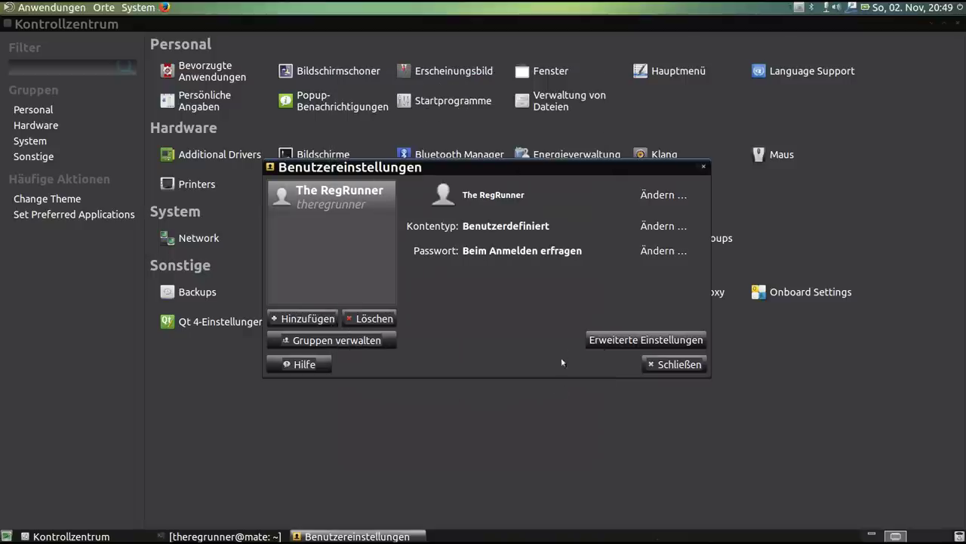
left_click(679, 365)
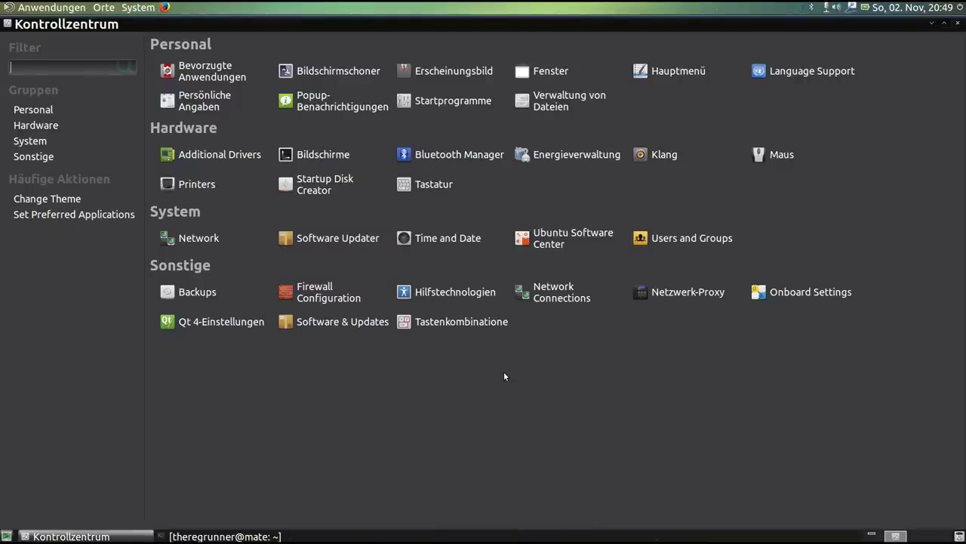
Open Firewall Configuration, authenticate with the account password, and look through the Erste Schritte guide.
left_click(321, 292)
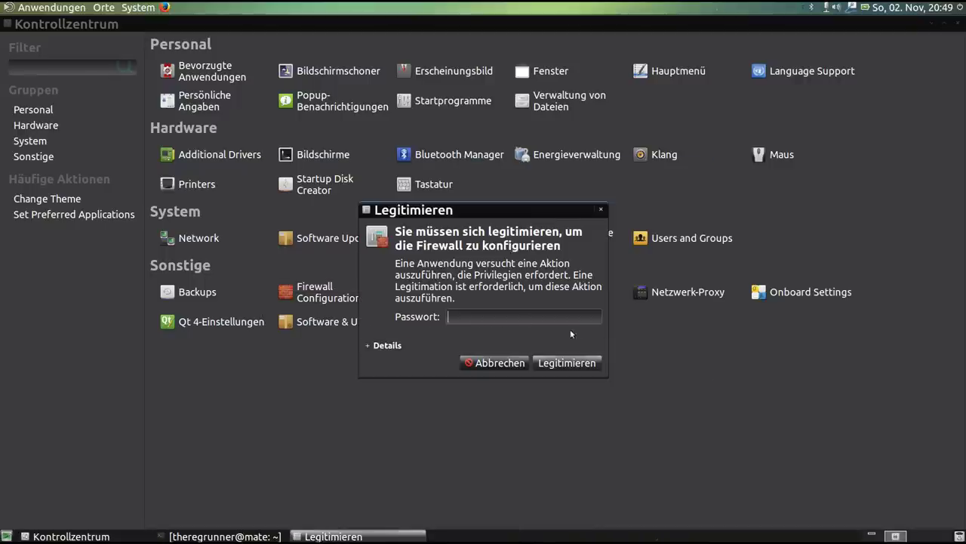
type("••••")
key("Return")
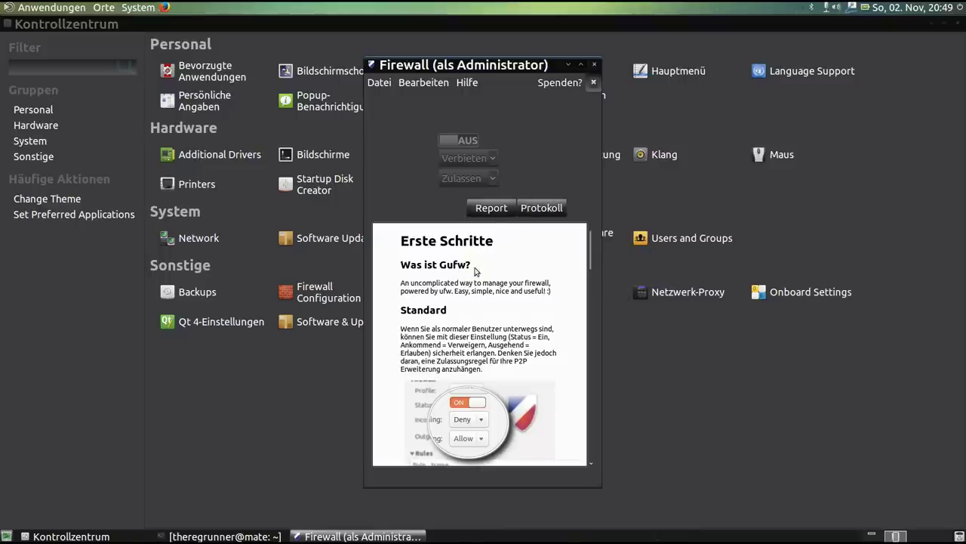
scroll(508, 269, "down", 3)
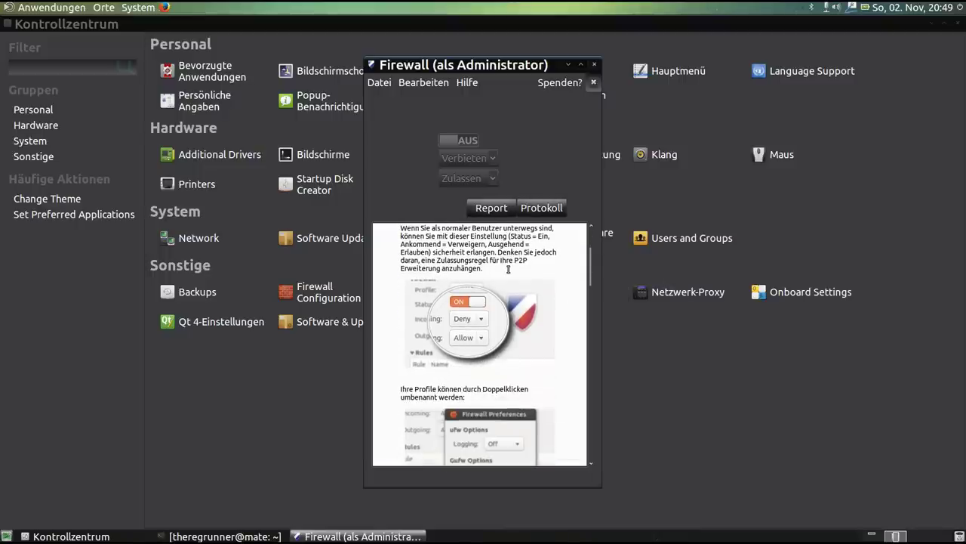
scroll(521, 276, "down", 1)
scroll(575, 302, "down", 4)
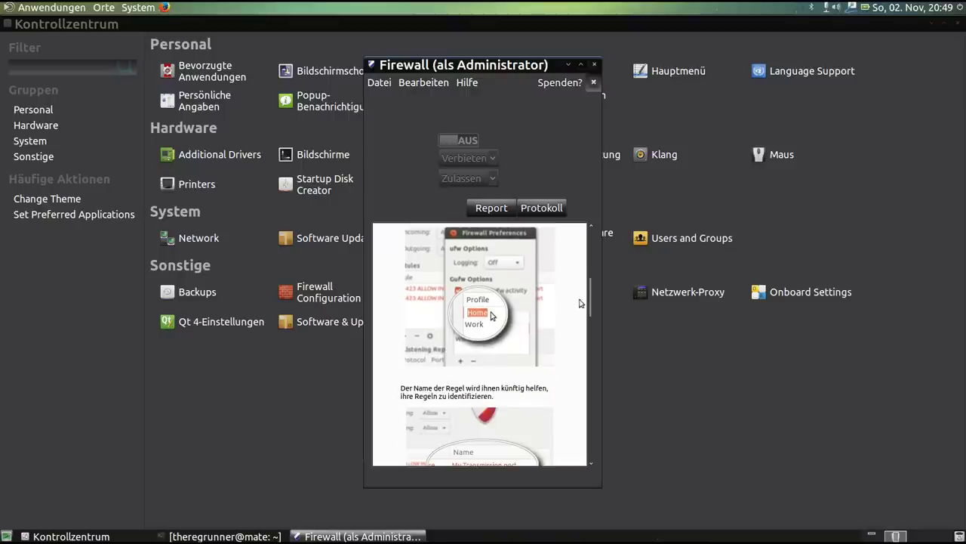
left_click_drag(591, 299, 591, 234)
View the available firewall profiles without changing the selection and close the firewall window.
left_click_drag(501, 65, 485, 79)
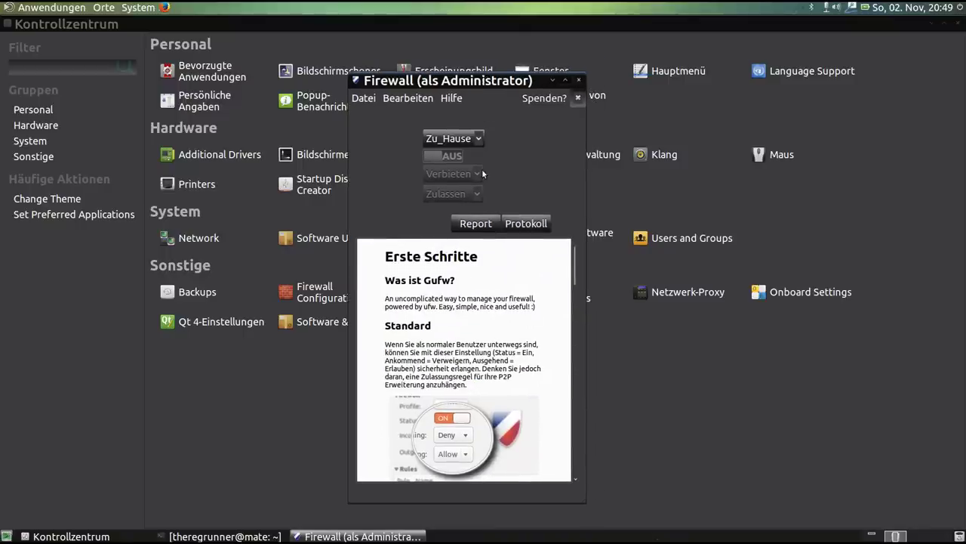
left_click(478, 139)
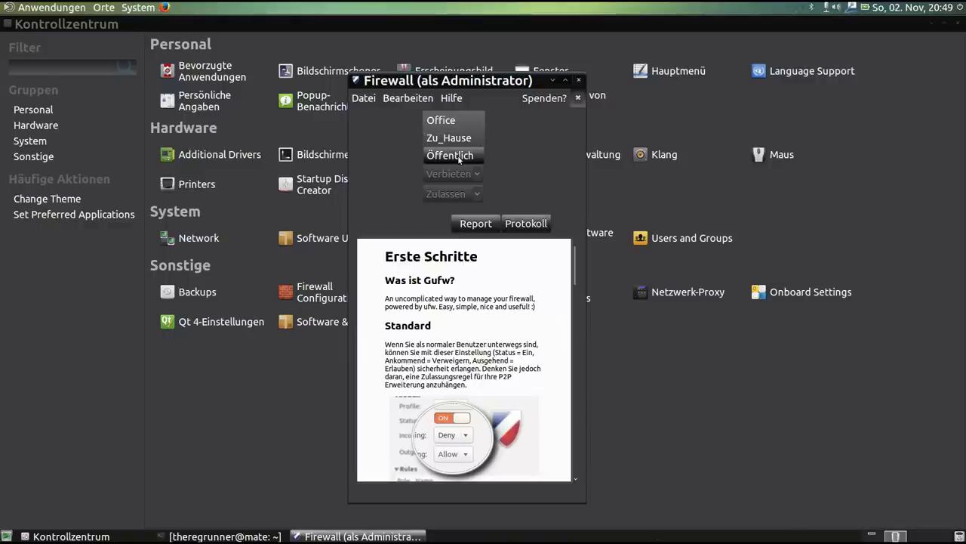
left_click(500, 81)
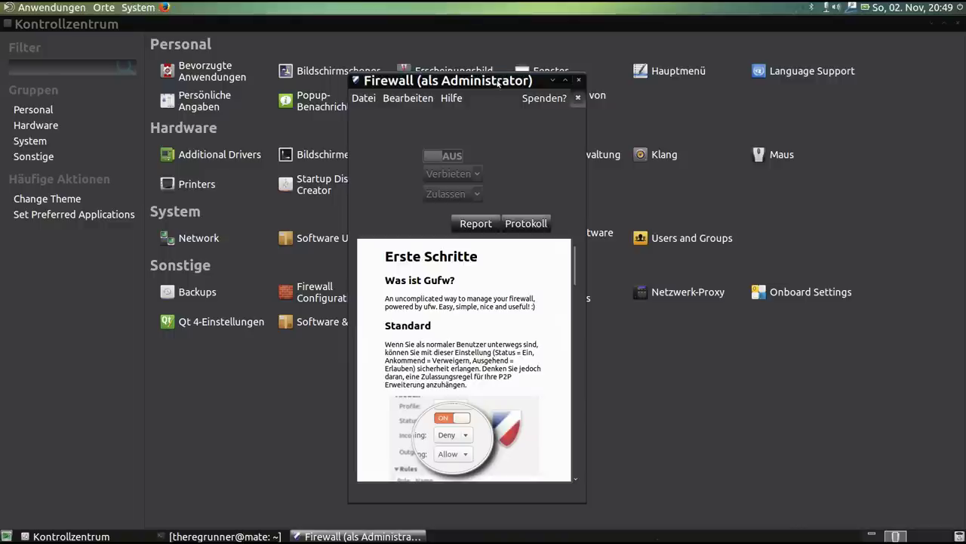
left_click_drag(495, 80, 493, 85)
left_click(576, 85)
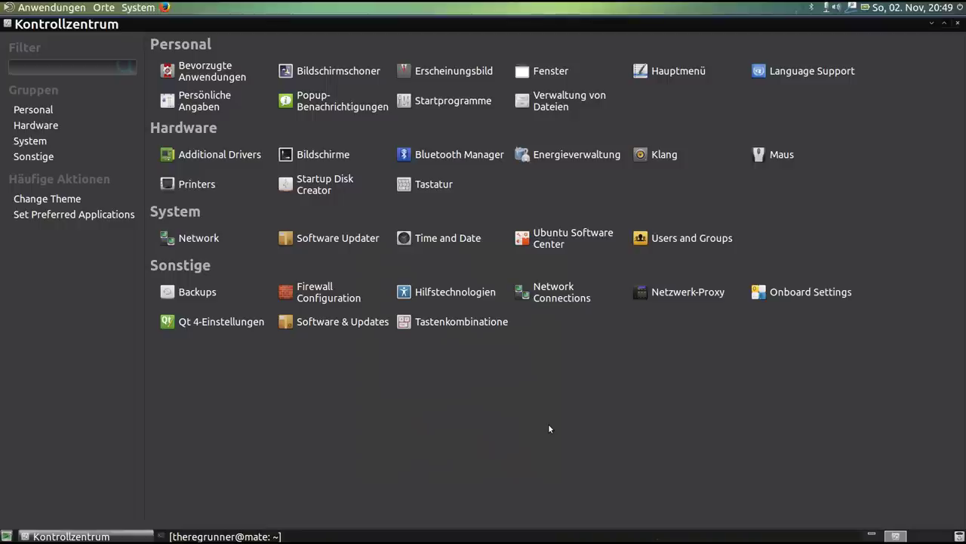
Open the Ubuntu Software Center from the Kontrollzentrum and show its featured applications list, Unsere Lieblinge.
left_click(558, 257)
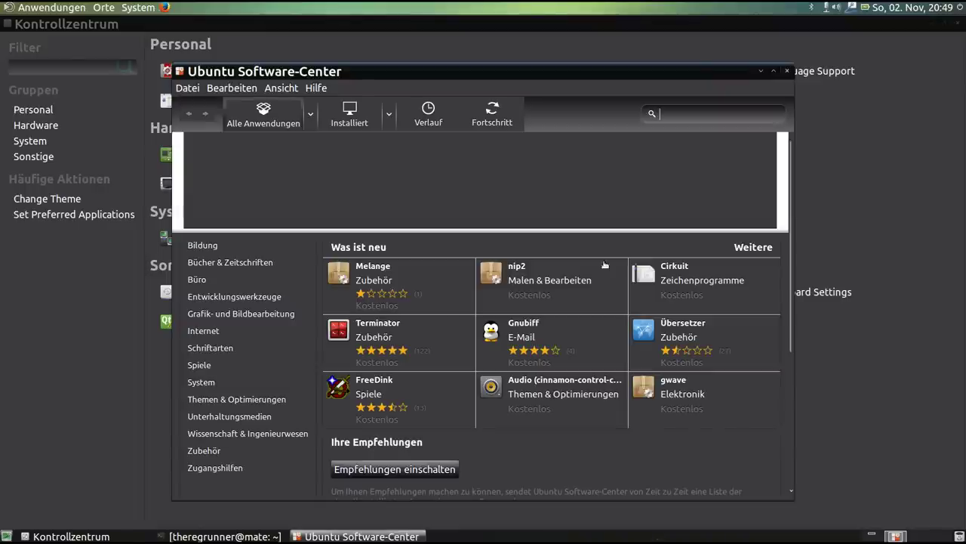
left_click_drag(477, 73, 468, 85)
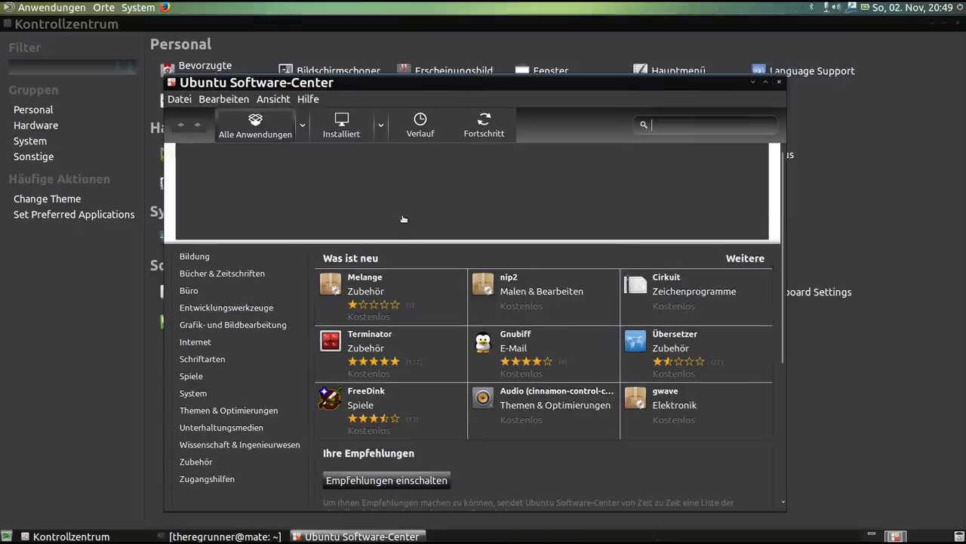
left_click(420, 218)
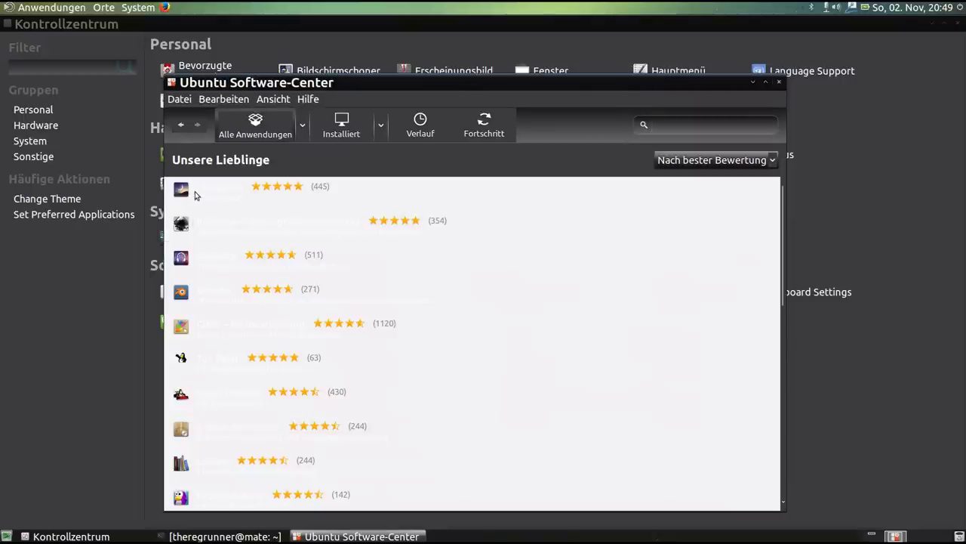
Expand the Stellarium entry in the favourites list, return to the Software-Center start page, and close the Software-Center.
left_click_drag(580, 100, 590, 52)
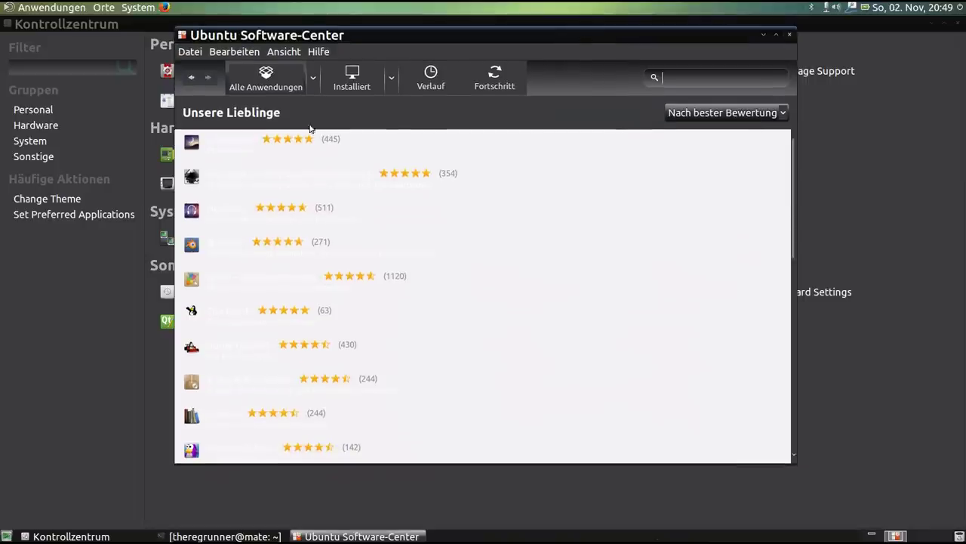
left_click(246, 155)
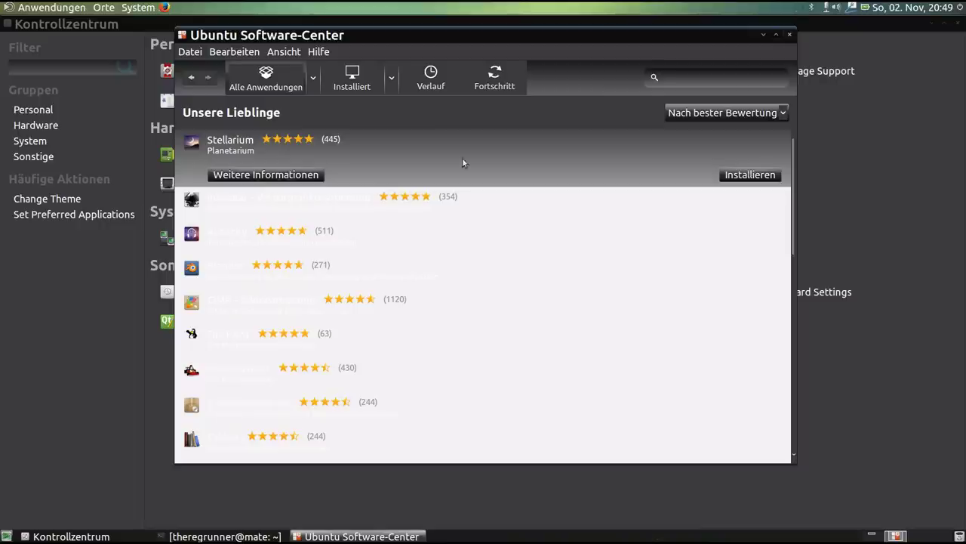
left_click(191, 77)
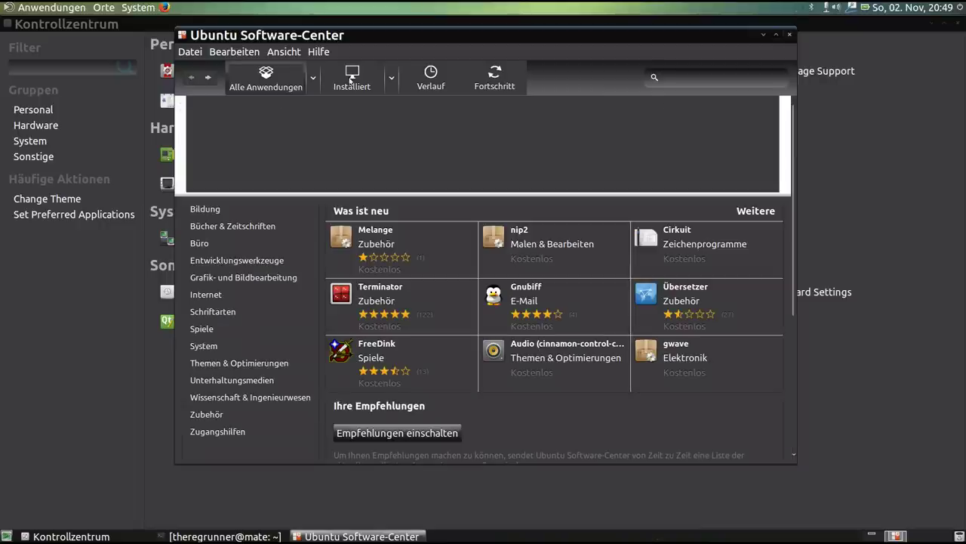
left_click(789, 35)
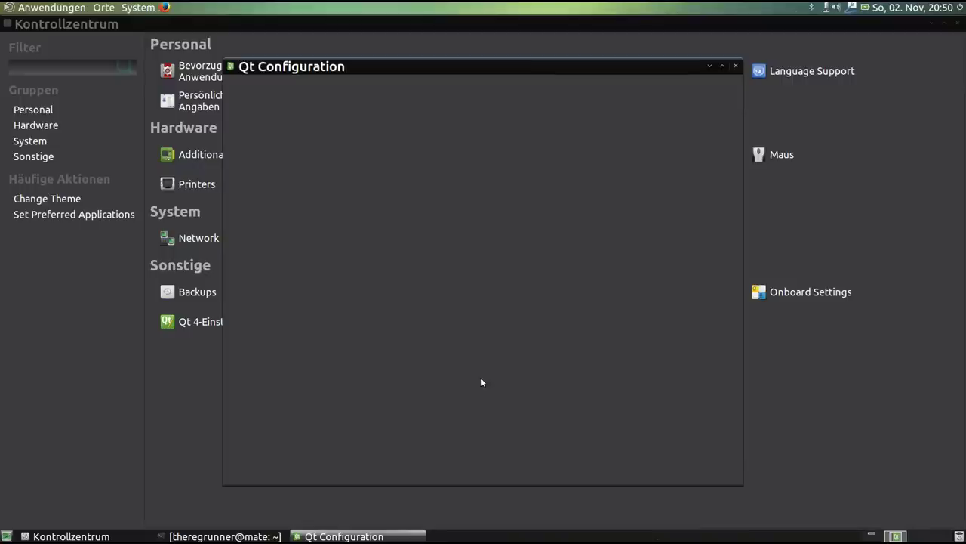
View the Appearance settings in Qt Configuration and close the window without changing anything.
left_click_drag(448, 61, 479, 51)
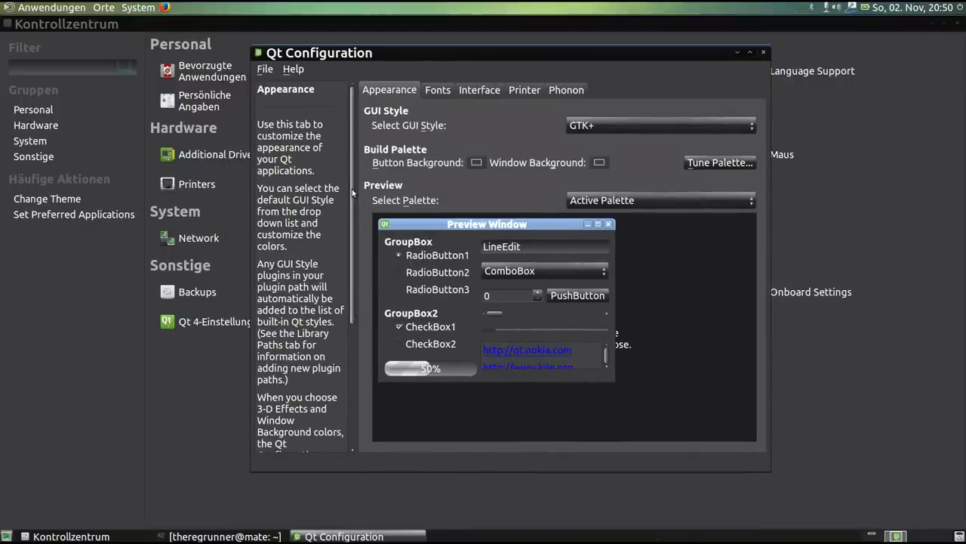
left_click(764, 53)
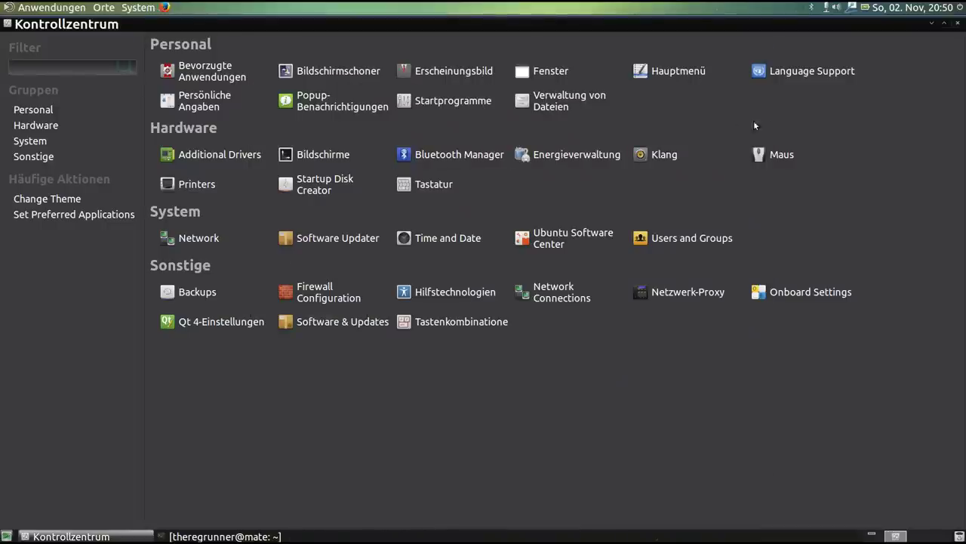
Open the Hauptmenü editor from the Kontrollzentrum and look through the Anwendungen, Orte and System menus of the desktop.
left_click(693, 76)
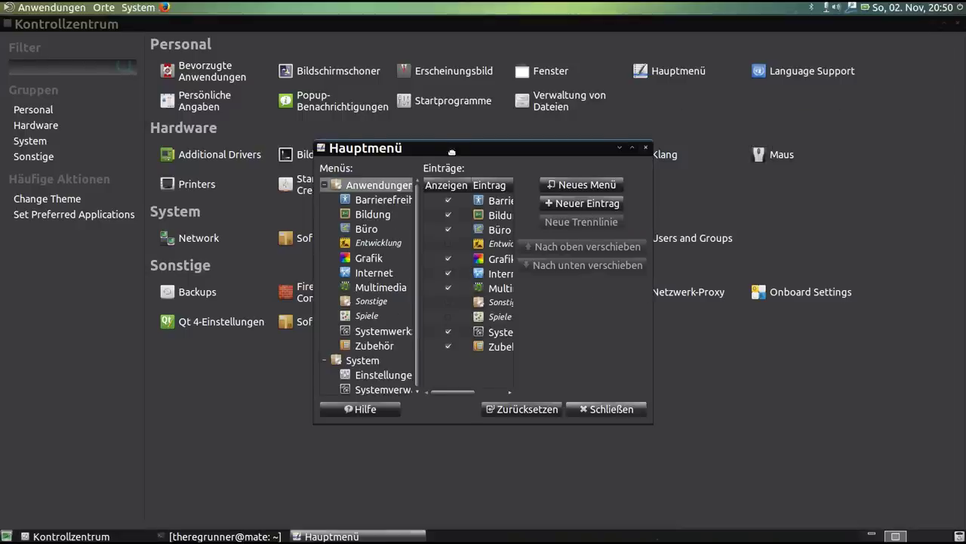
left_click(30, 7)
mouse_move(139, 7)
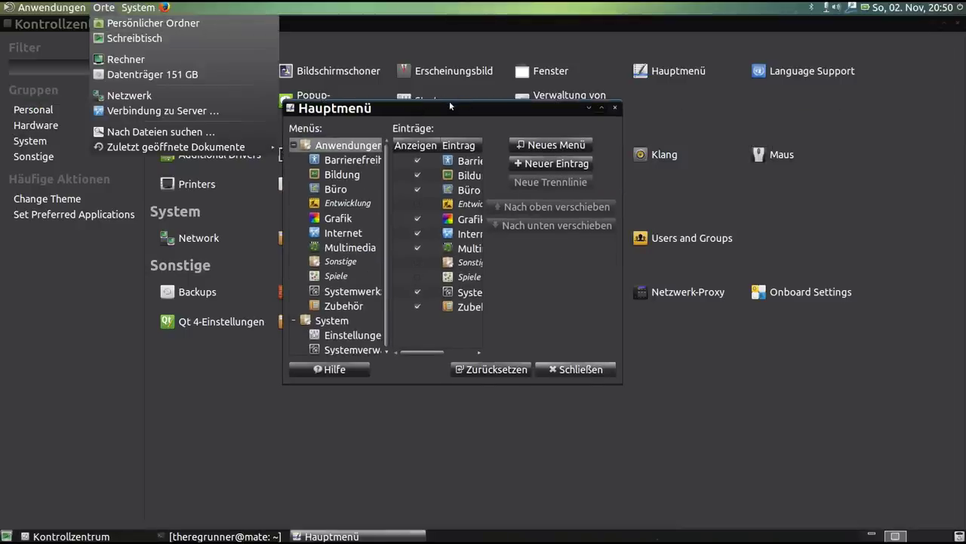
left_click(573, 296)
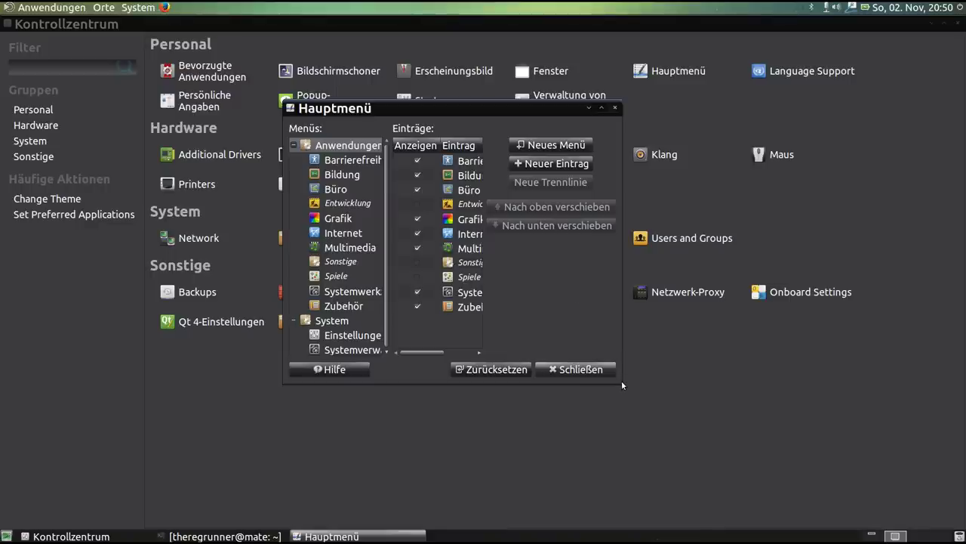
Minimize the Kontrollzentrum, then enlarge the Hauptmenü window and widen its Menüs column so the full menu names fit.
left_click(679, 419)
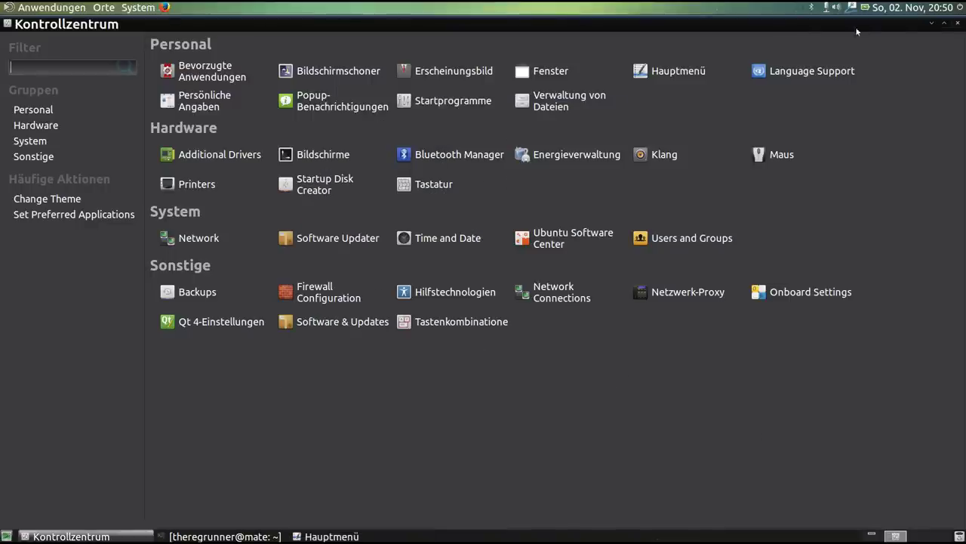
left_click(931, 23)
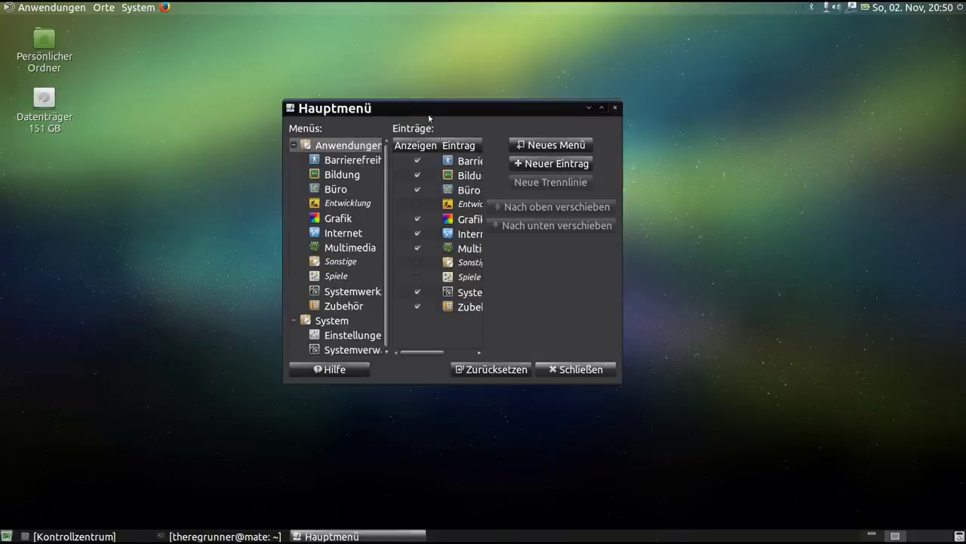
left_click_drag(428, 119, 395, 47)
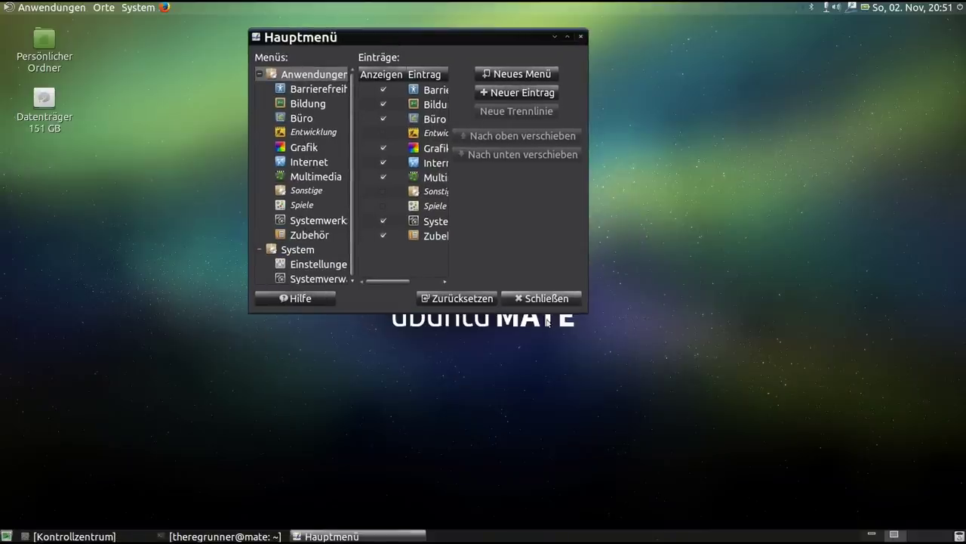
left_click_drag(582, 309, 836, 465)
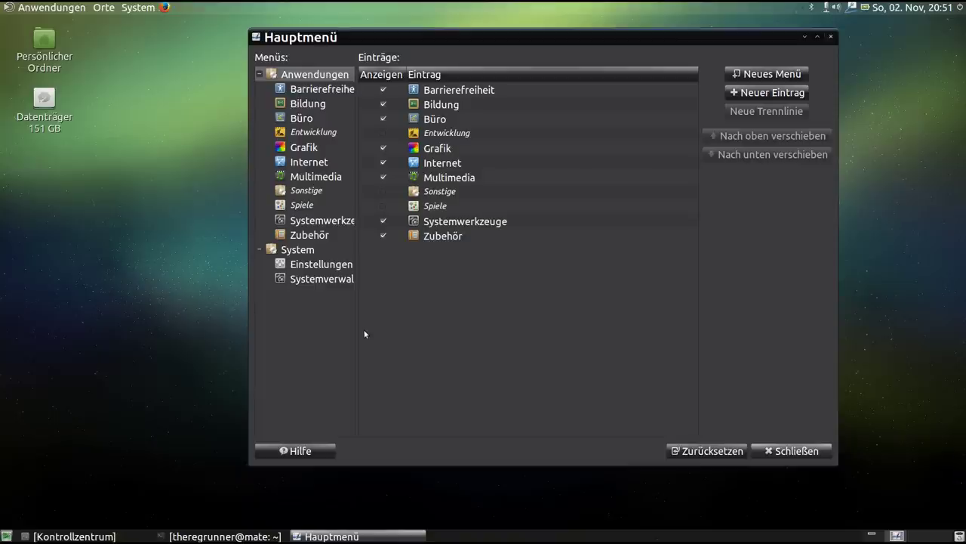
left_click_drag(356, 331, 427, 337)
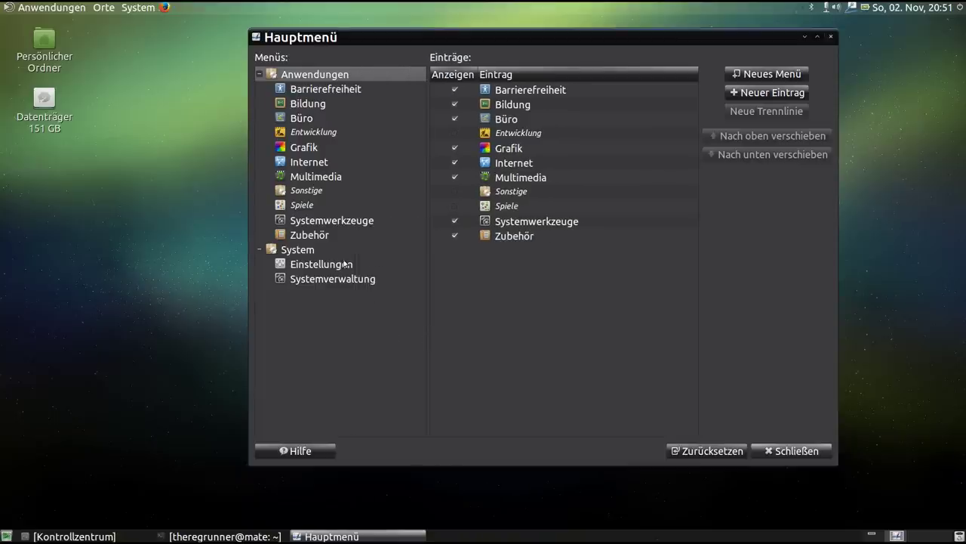
View the Systemwerkzeuge entries and enable the Root Terminal entry in the Zubehör menu.
left_click(299, 221)
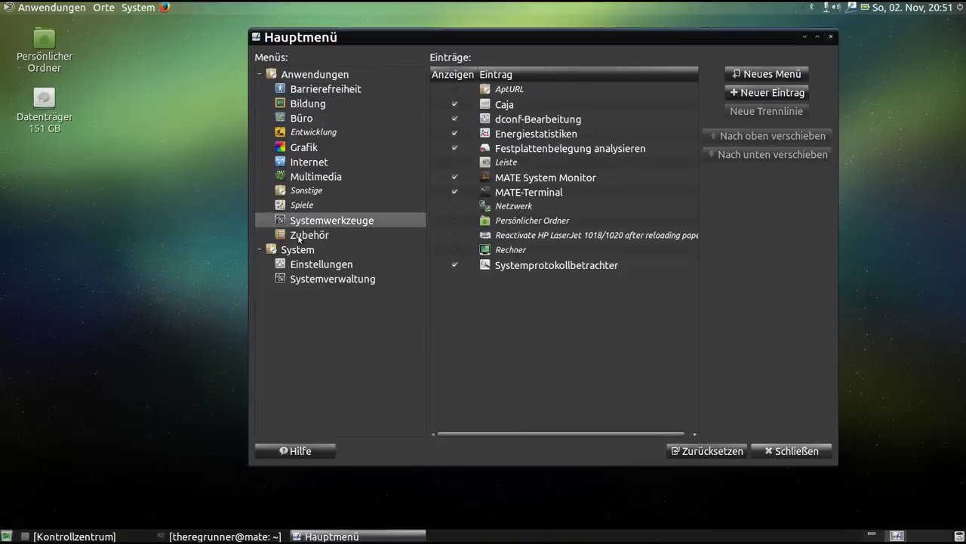
left_click(300, 236)
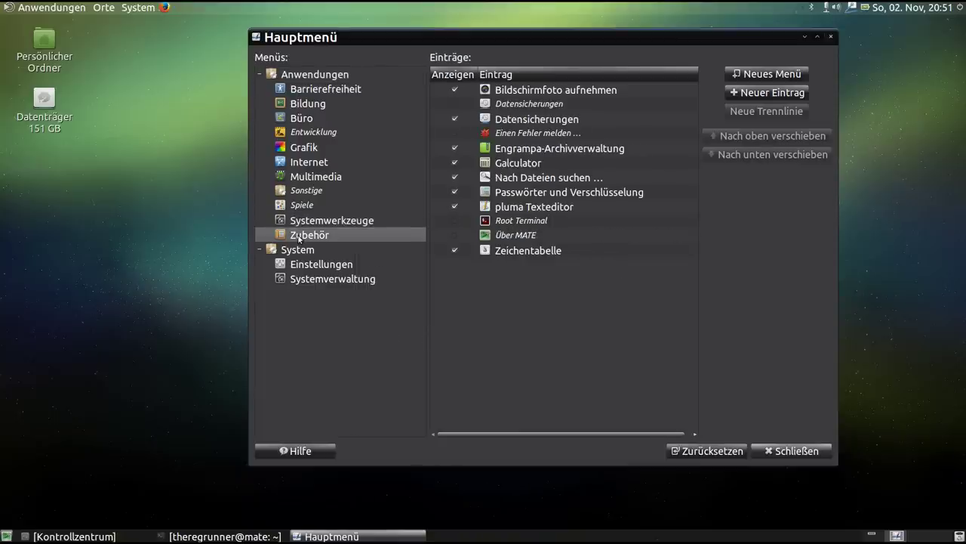
left_click(514, 221)
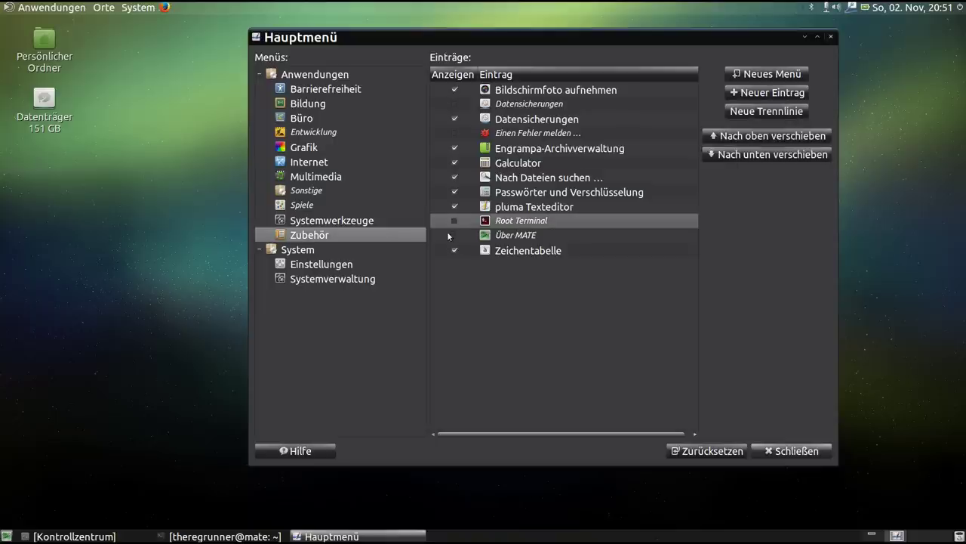
left_click(455, 224)
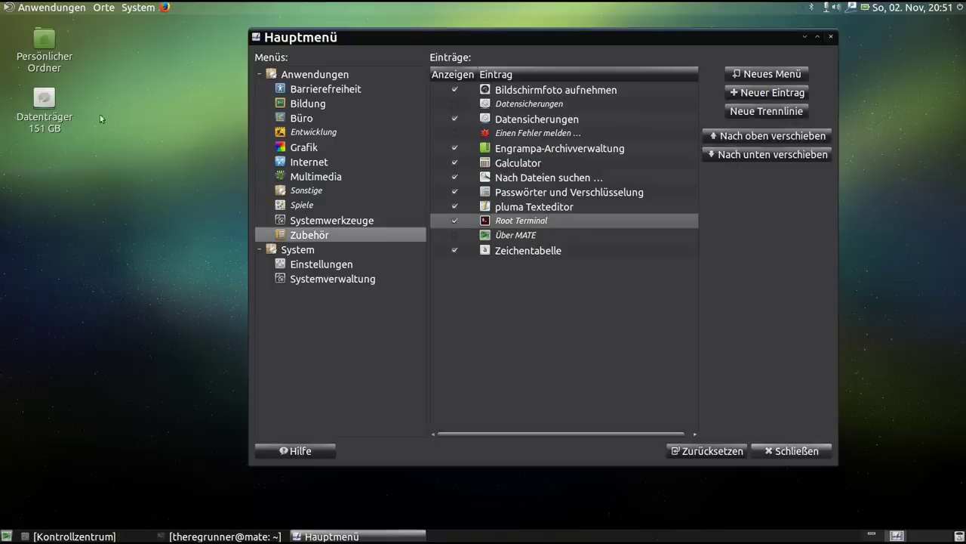
Check the Root Terminal entry under Zubehör in the desktop's Anwendungen menu.
left_click(33, 7)
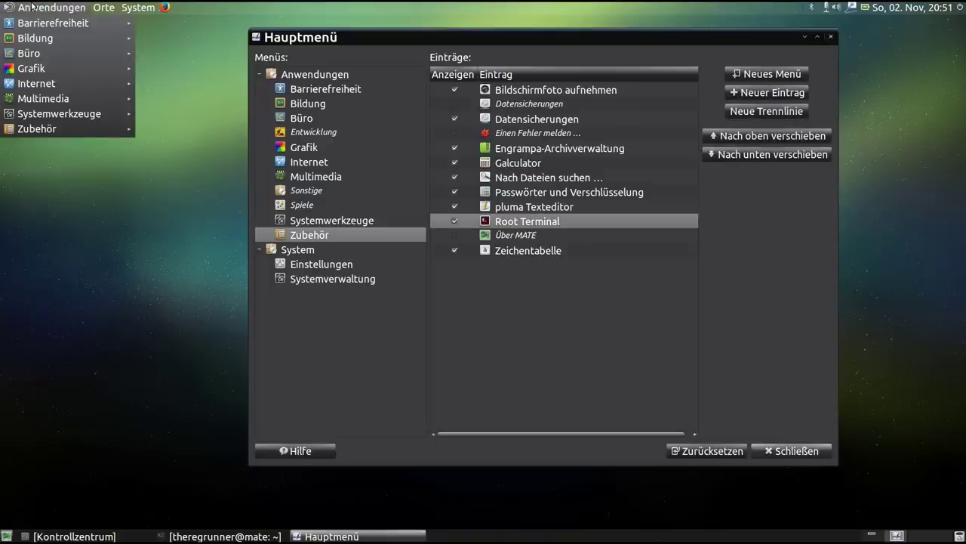
mouse_move(47, 133)
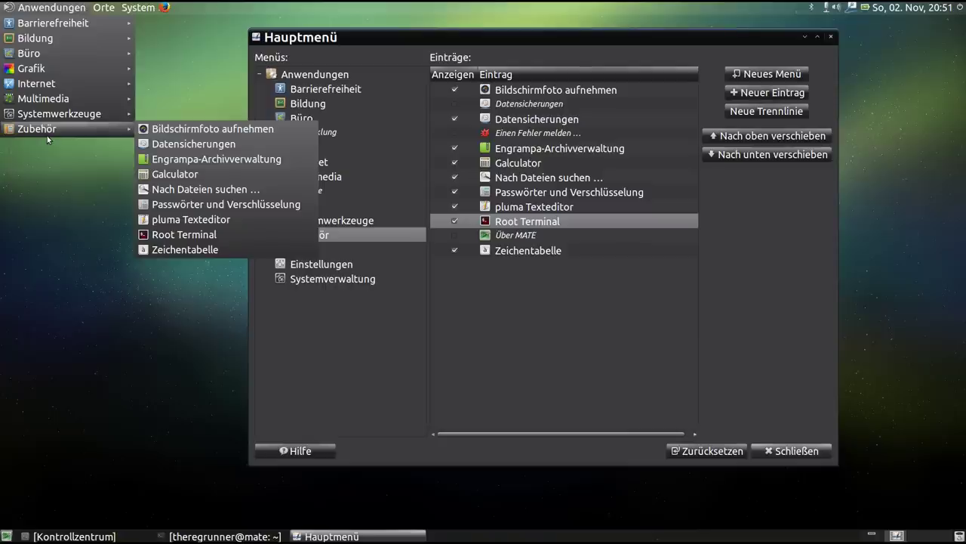
left_click(195, 235)
left_click(562, 337)
Hide the Root Terminal entry in the Zubehör menu again and close the Hauptmenü editor.
left_click(455, 221)
left_click_drag(413, 38, 370, 40)
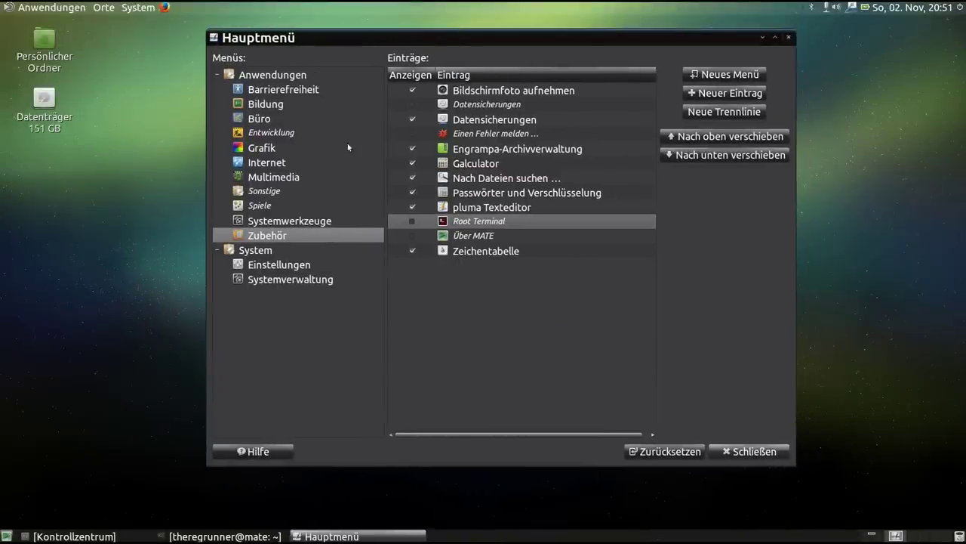
left_click(789, 37)
Open the desktop background settings and enlarge the window to view all available wallpapers.
right_click(394, 131)
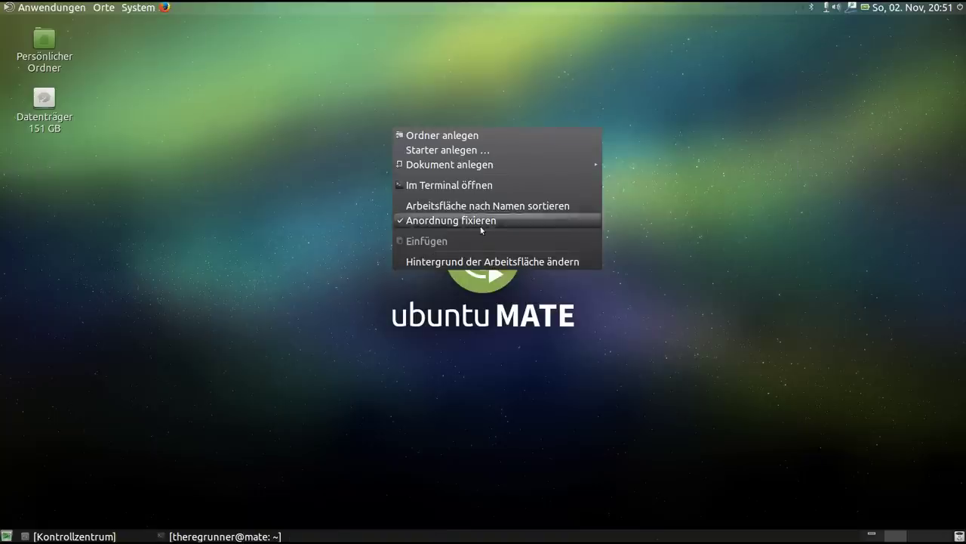
mouse_move(480, 167)
left_click(524, 262)
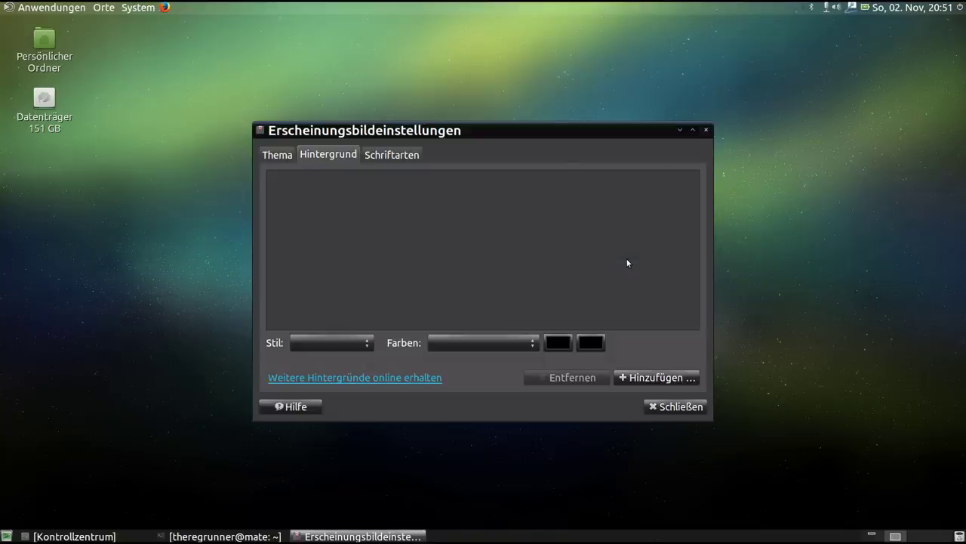
left_click_drag(548, 140, 519, 78)
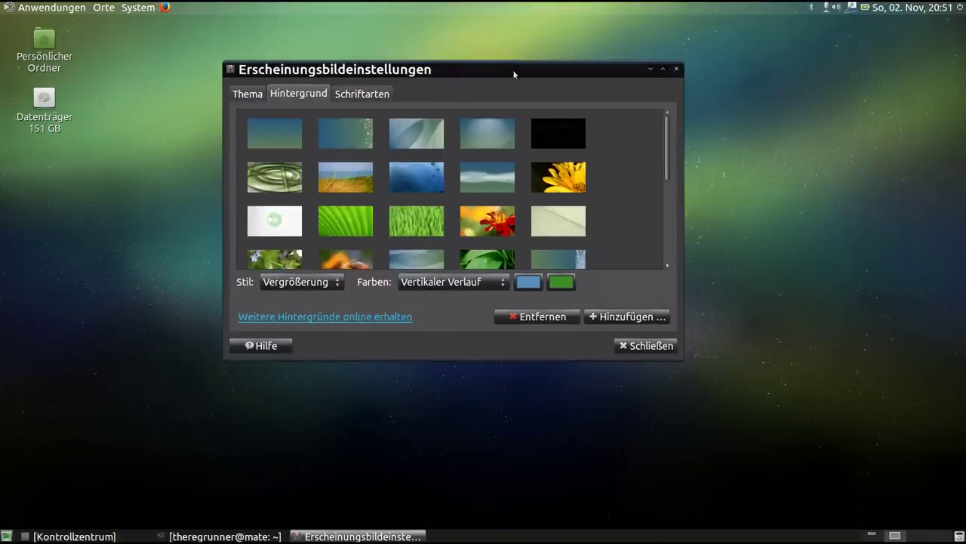
left_click_drag(680, 364, 806, 473)
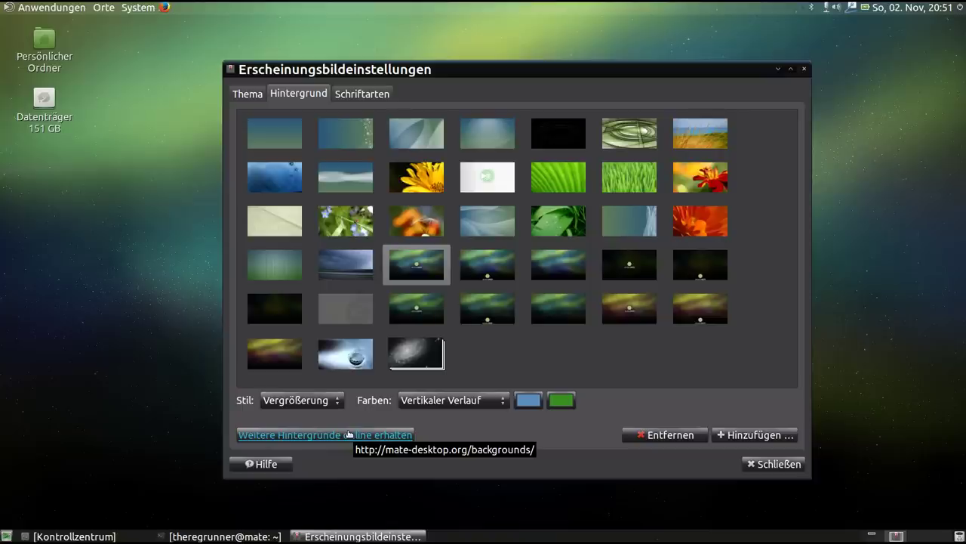
Look through the Schriftarten and Thema settings of the Erscheinungsbildeinstellungen and close the window.
left_click(344, 97)
left_click_drag(593, 66, 516, 60)
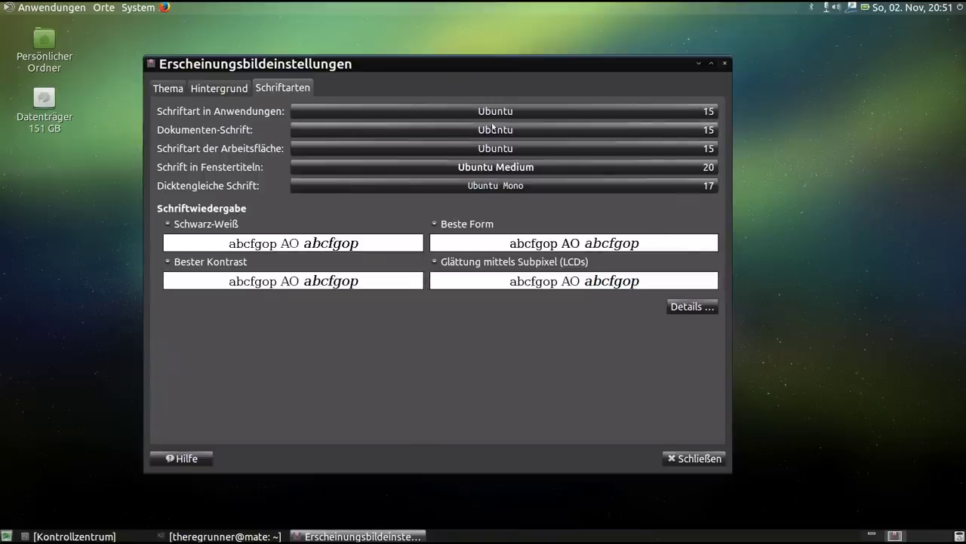
left_click(166, 91)
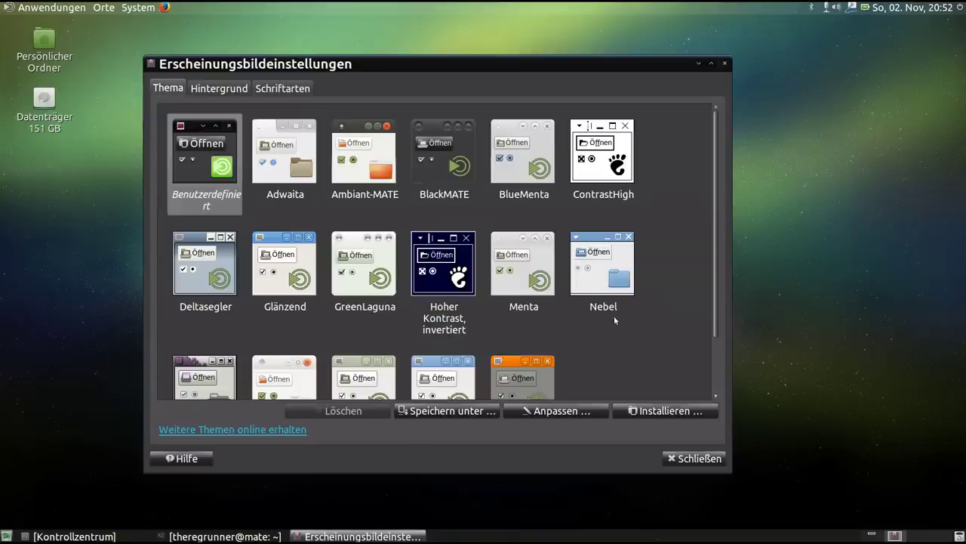
left_click_drag(711, 208, 720, 154)
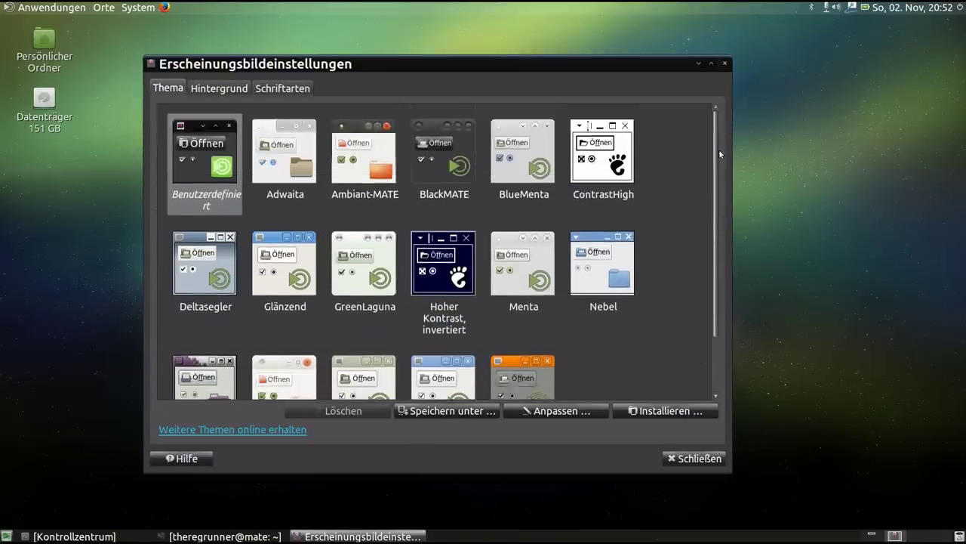
left_click(725, 64)
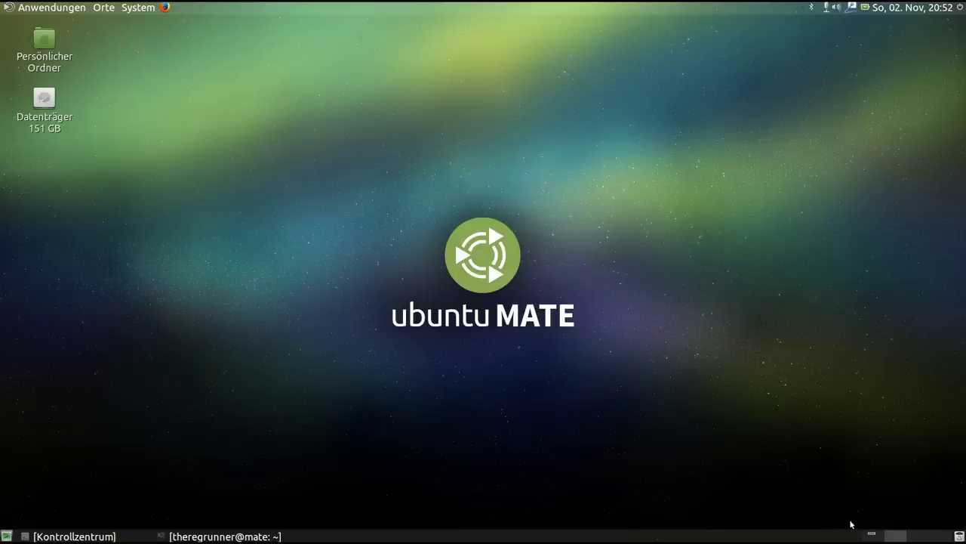
Switch to the first workspace, restore the Firefox window, and view its list of search engines without changing the selection.
left_click(870, 536)
left_click(545, 157)
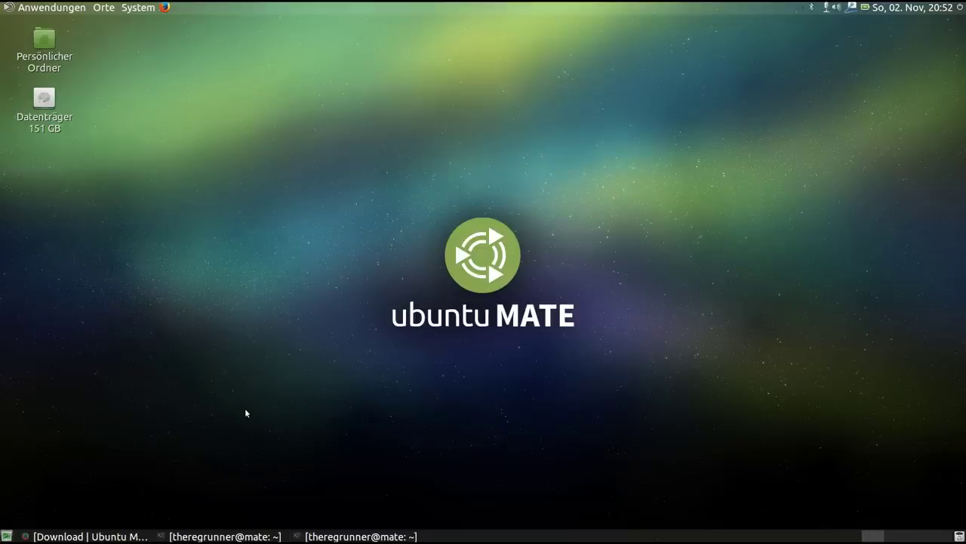
left_click(144, 536)
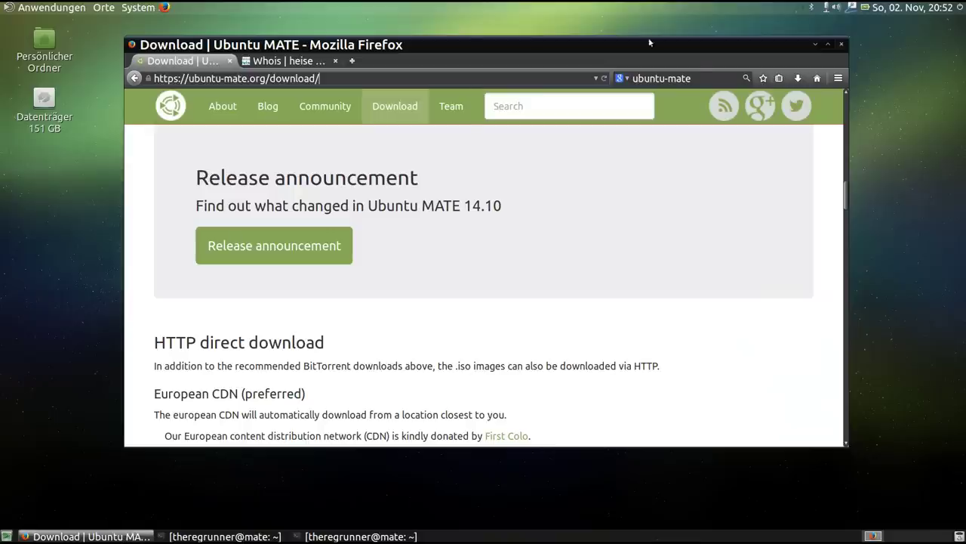
left_click(630, 79)
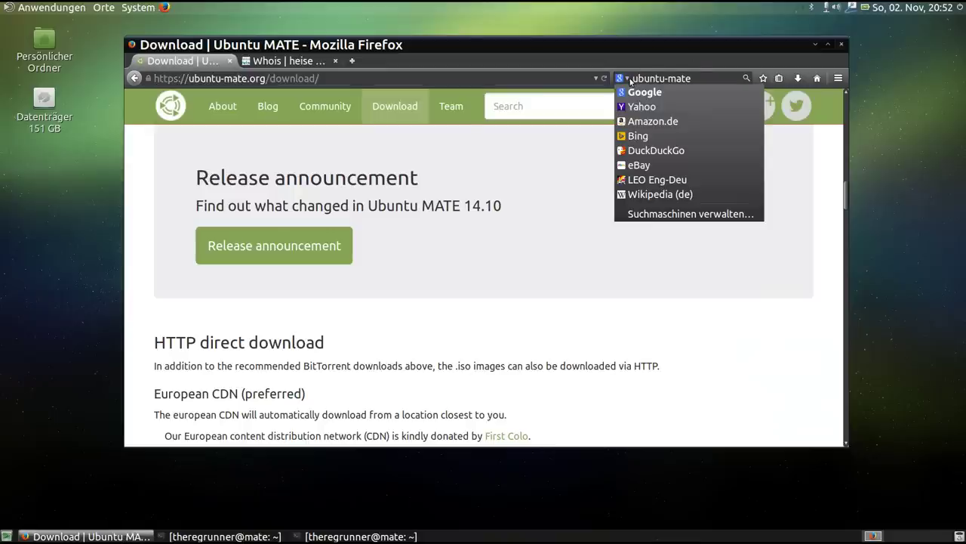
left_click(679, 48)
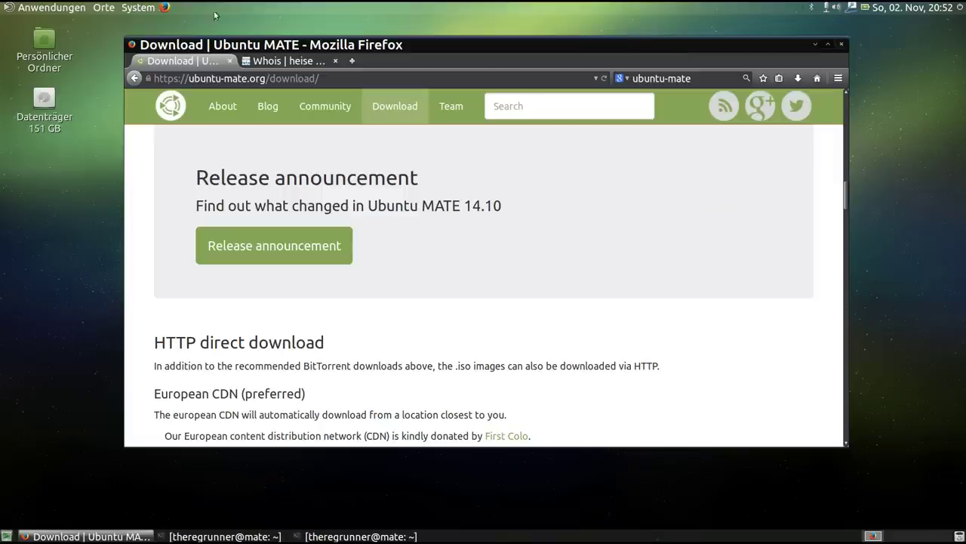
Open the Kontrollzentrum on the first workspace.
left_click(126, 9)
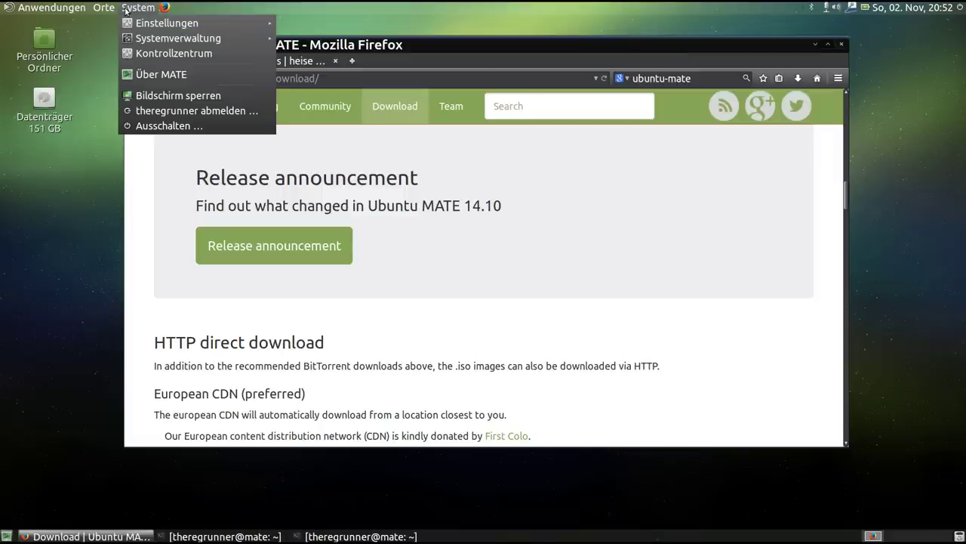
left_click(163, 53)
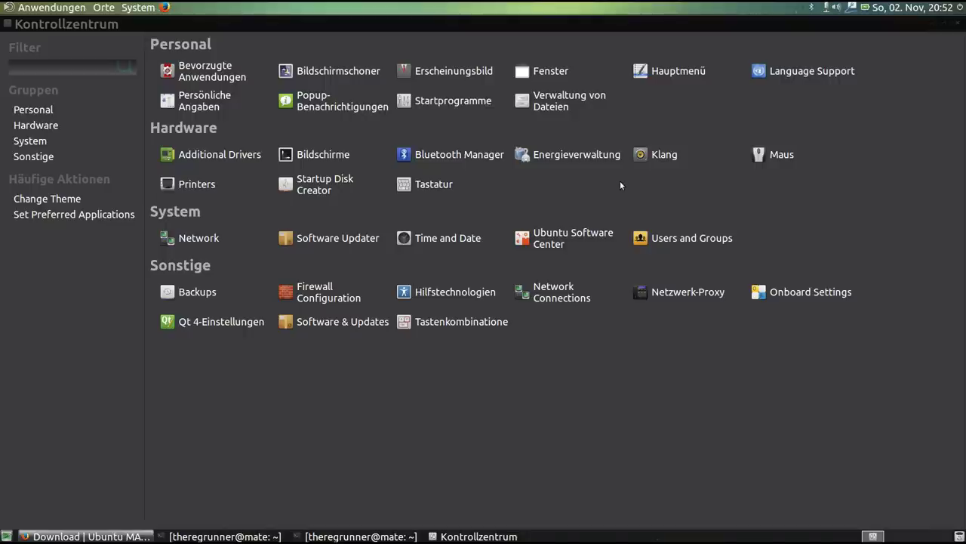
Look through the Allgemein, Verhalten and Platzierung sections of the Fenstereinstellungen and close the window.
left_click(550, 71)
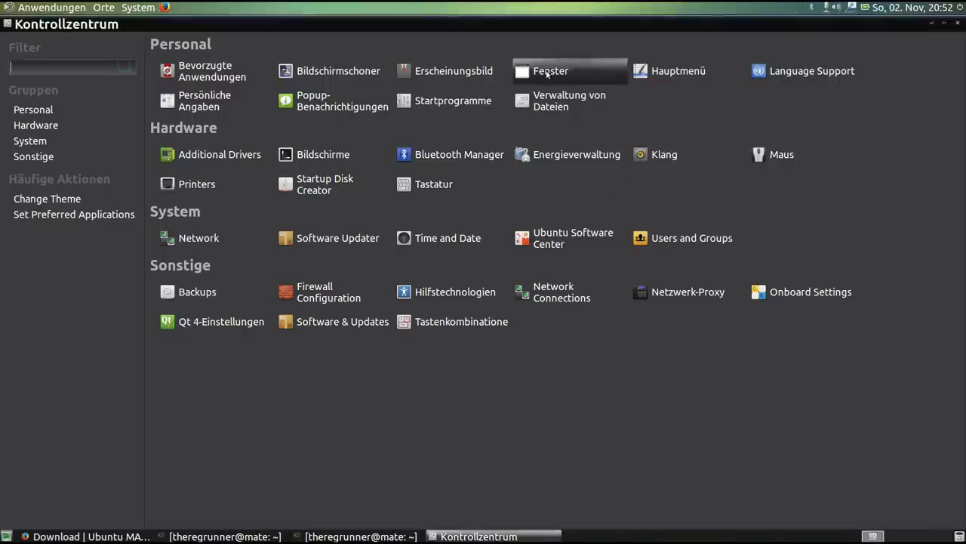
left_click_drag(554, 134, 571, 168)
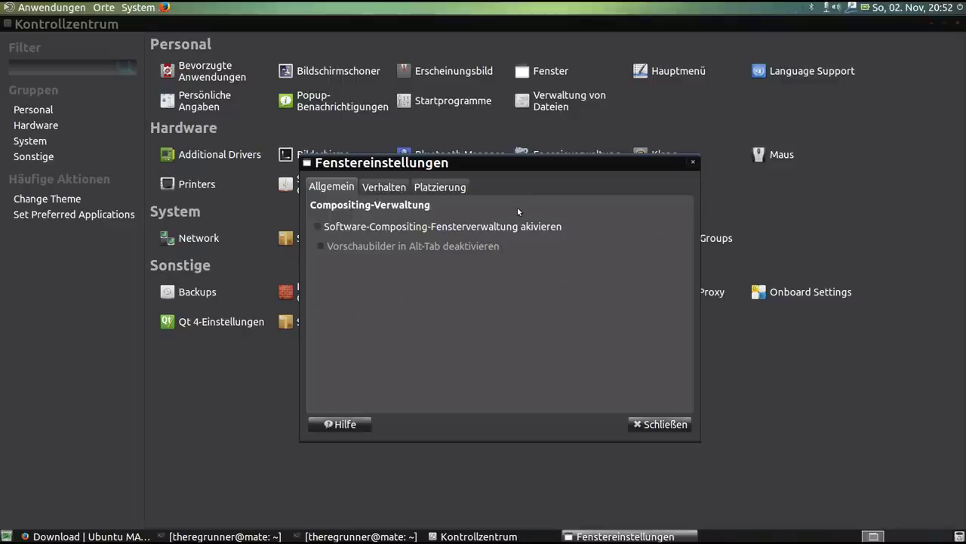
left_click(384, 189)
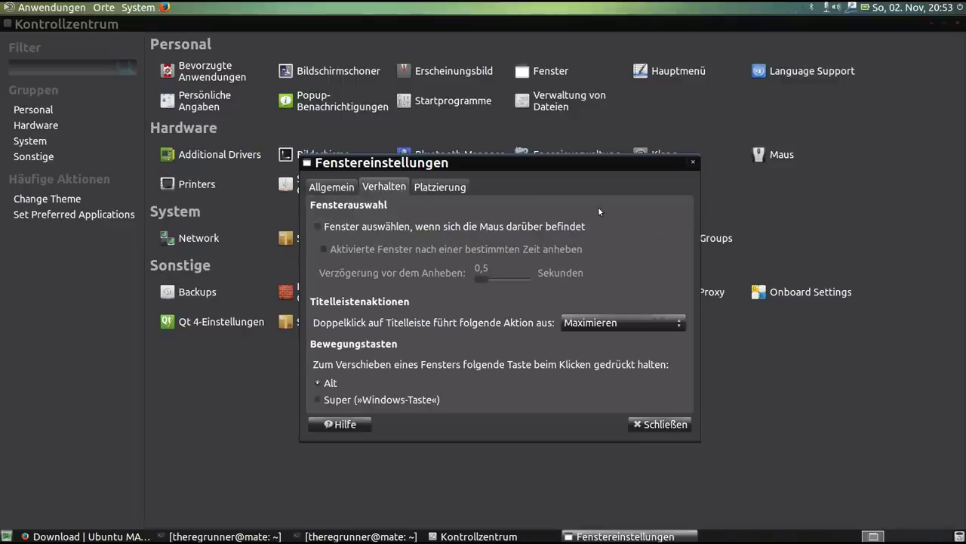
left_click(436, 188)
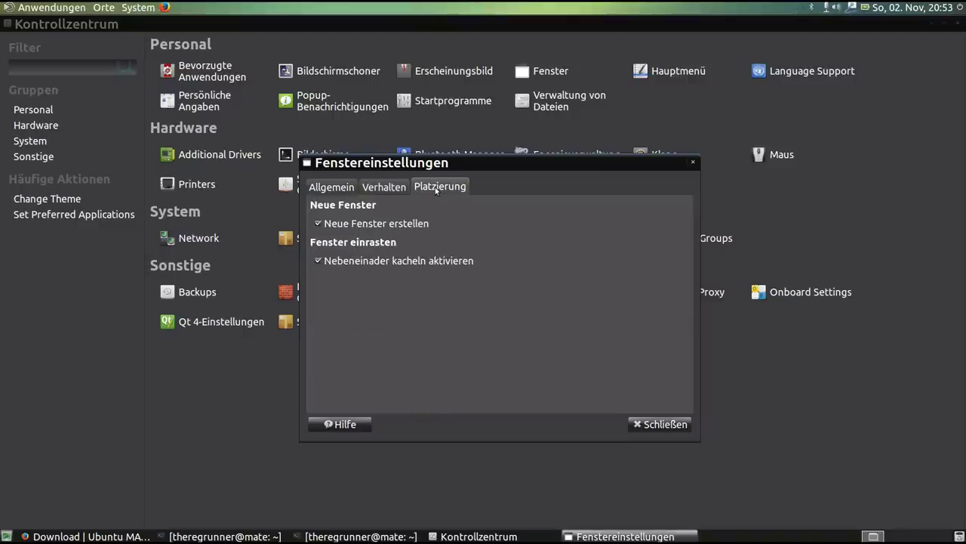
left_click(329, 188)
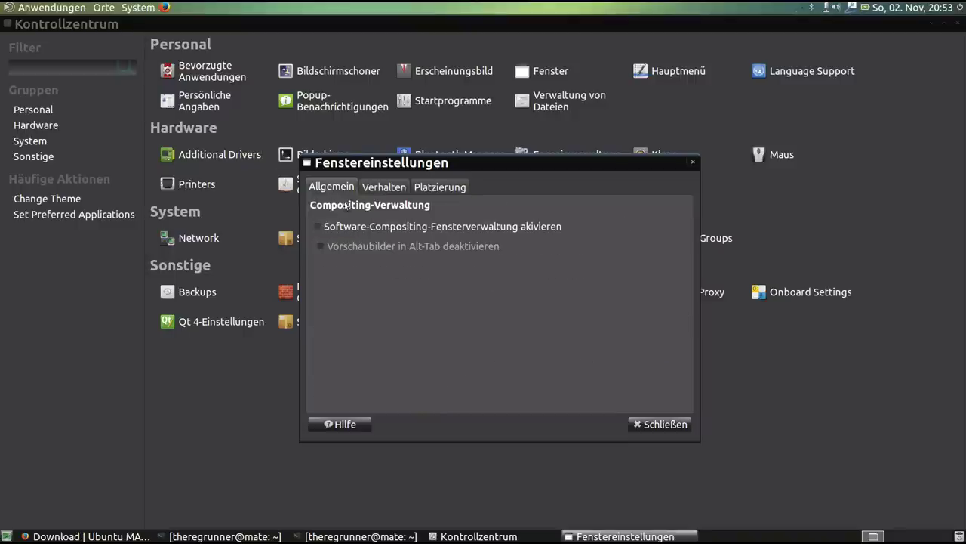
left_click(662, 426)
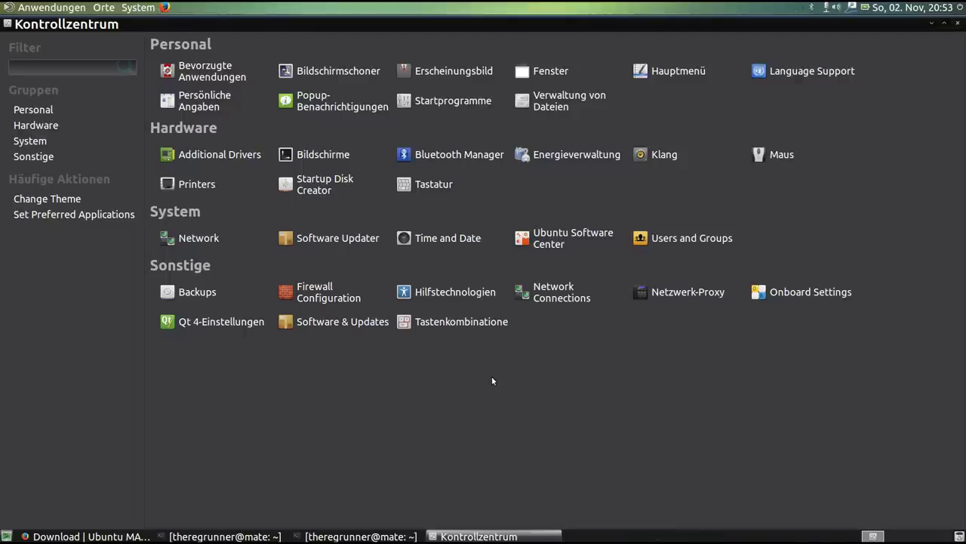
Open the Backups tool, view the available Speicherort types without changing the selection, and close it.
left_click(207, 297)
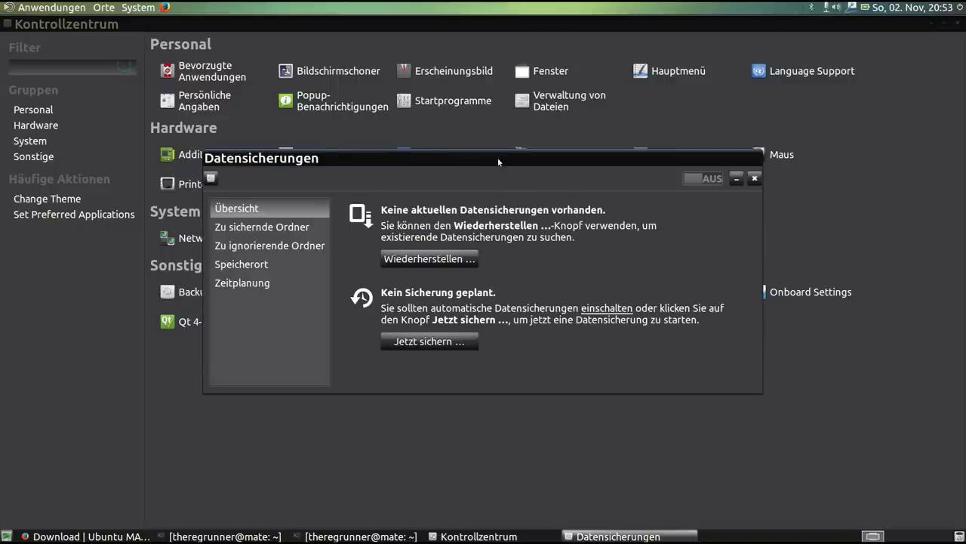
left_click_drag(498, 157, 435, 153)
left_click(203, 259)
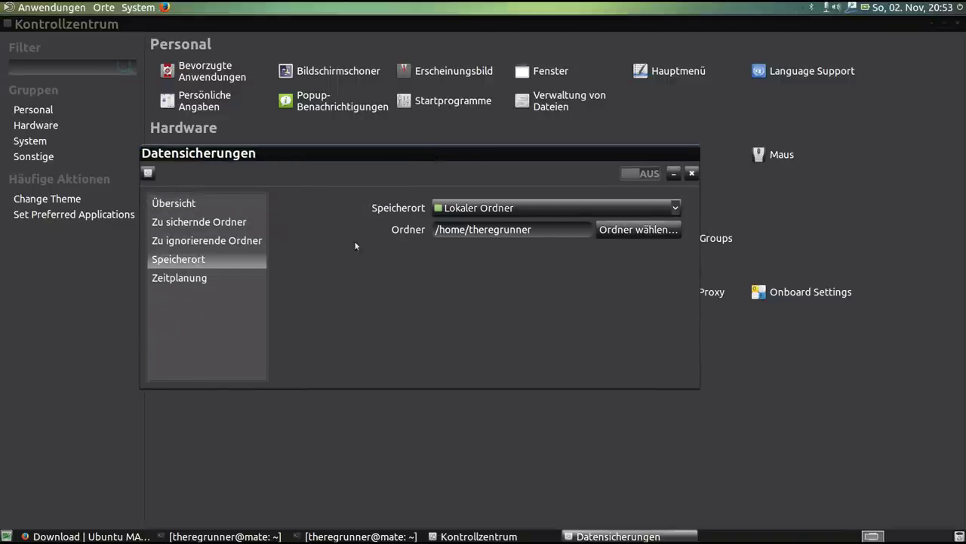
left_click(585, 205)
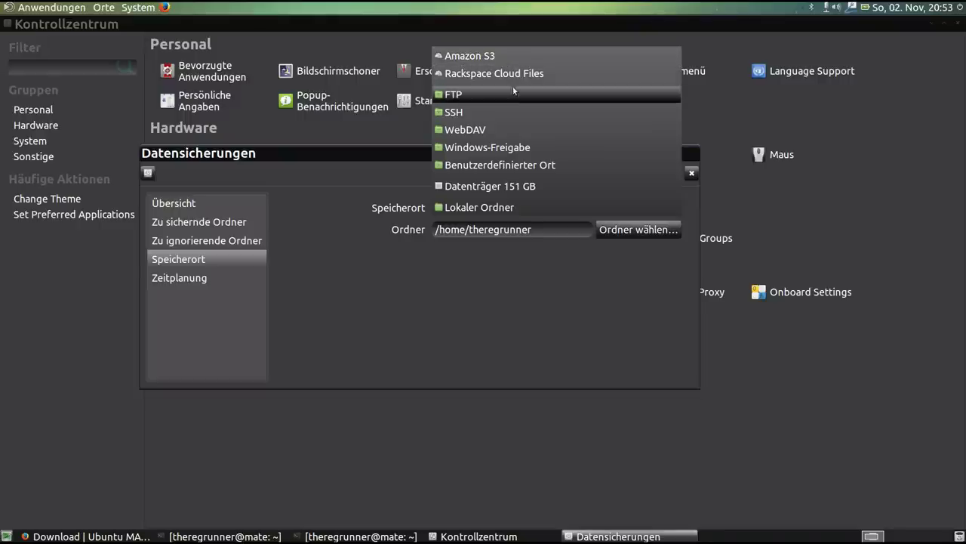
left_click(536, 306)
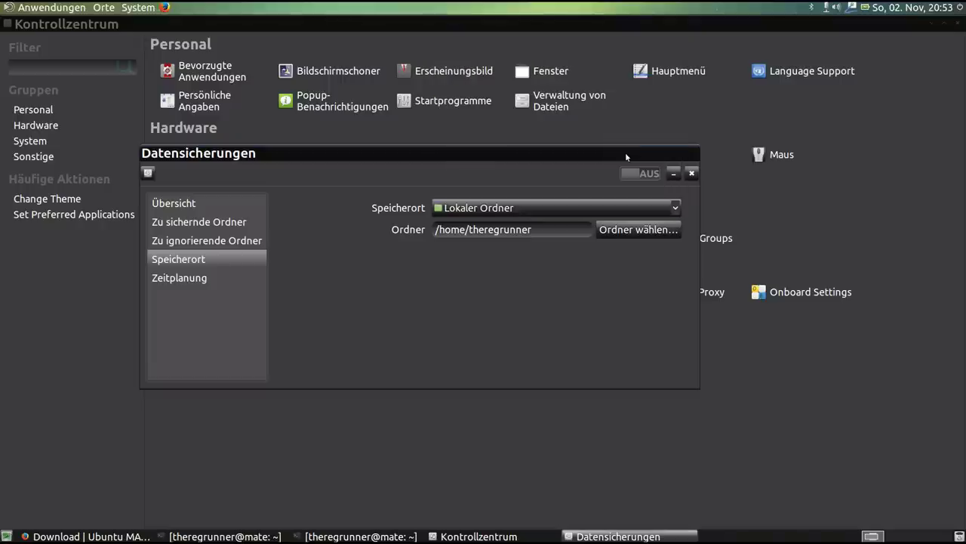
left_click(692, 172)
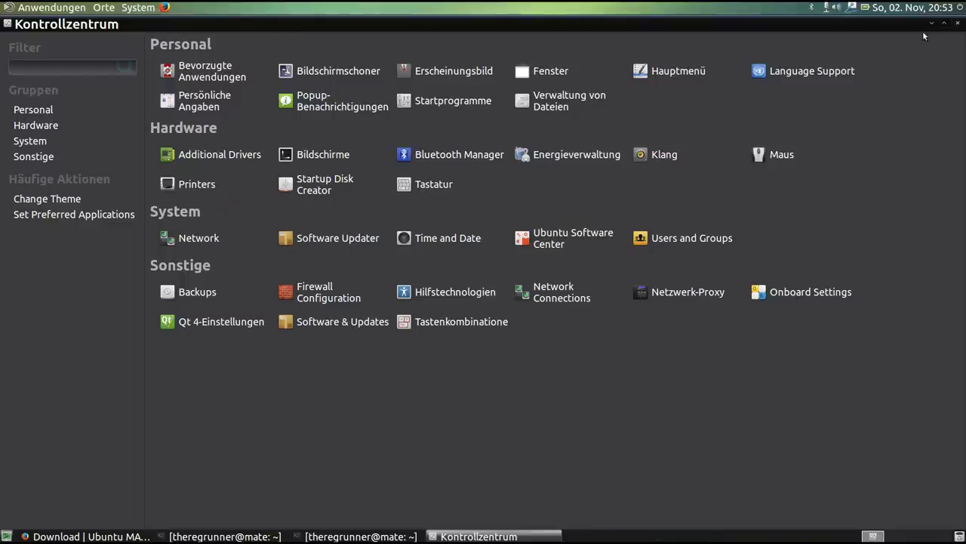
Close the Kontrollzentrum and the Firefox window with all its tabs.
left_click(957, 24)
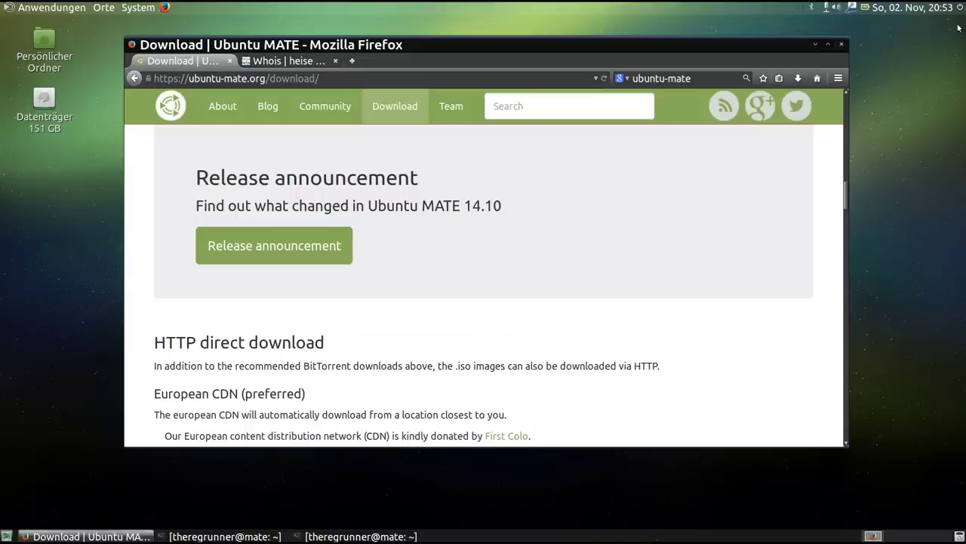
left_click(843, 45)
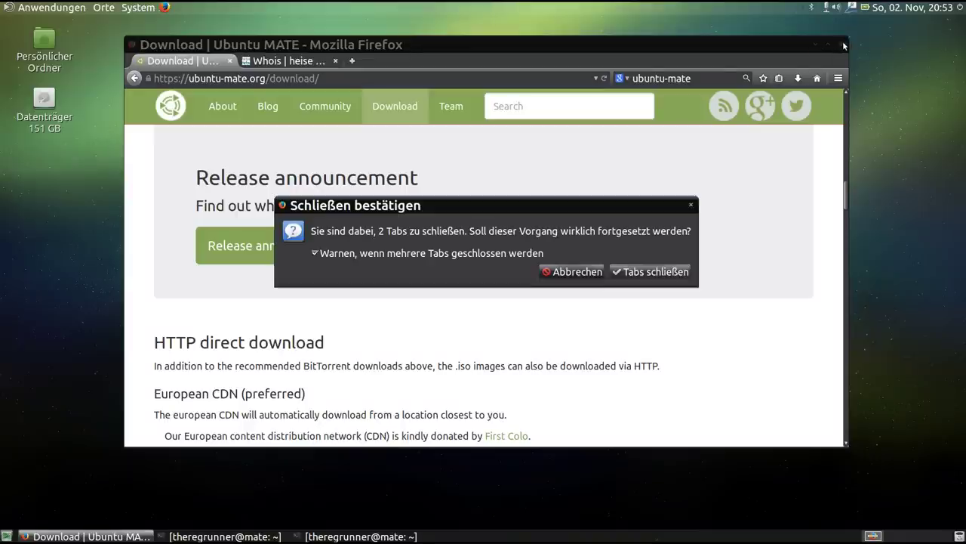
left_click(639, 273)
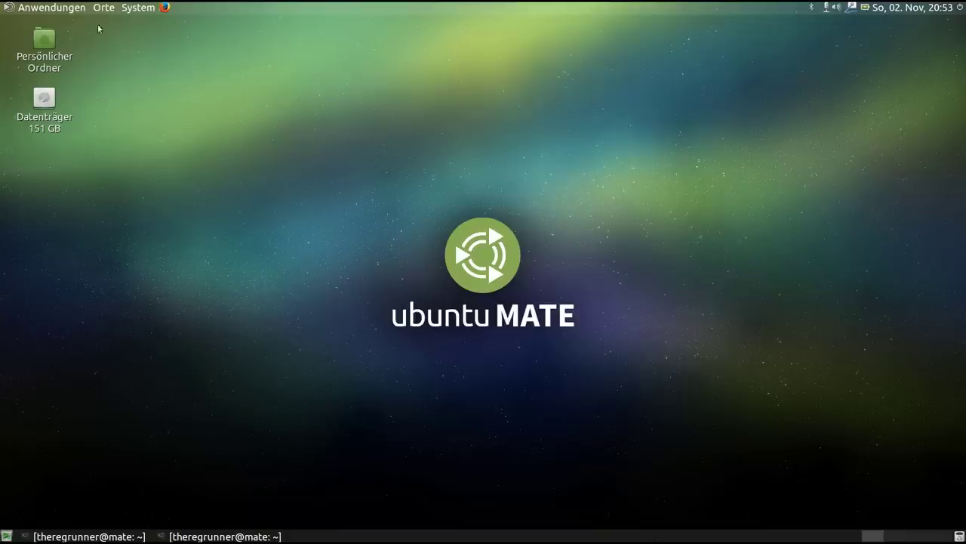
Look through the preinstalled applications by category, from Bildung, Büro and Grafik to Internet, Multimedia, Systemwerkzeuge and Zubehör.
left_click(51, 9)
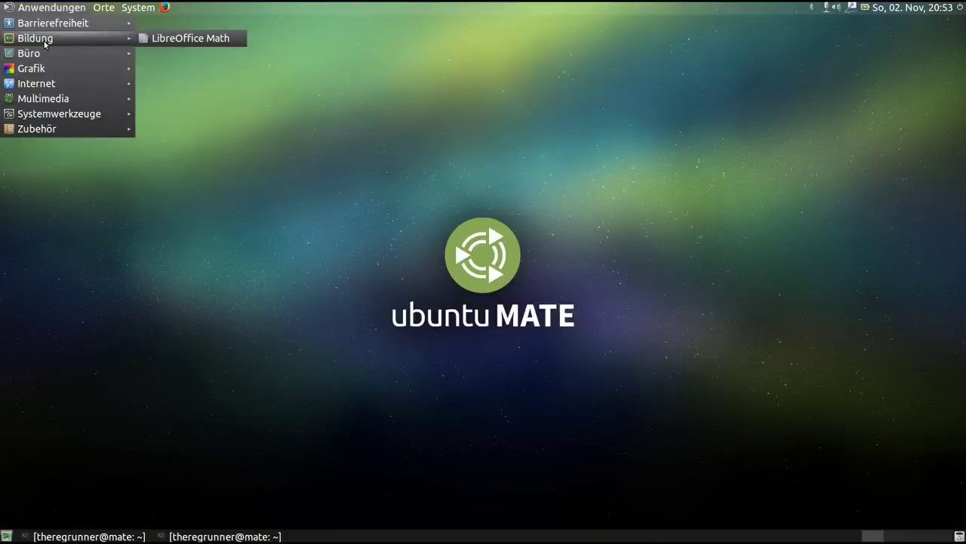
mouse_move(40, 57)
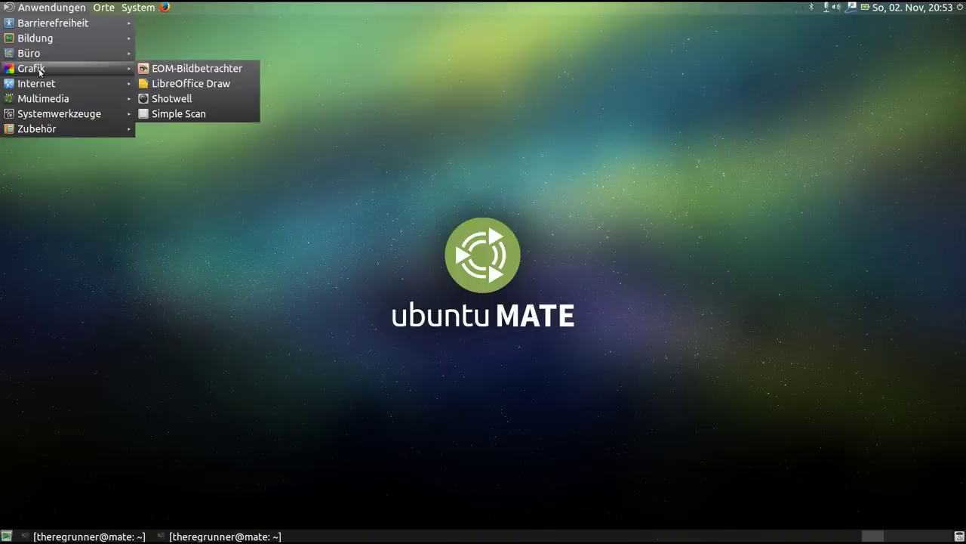
mouse_move(37, 89)
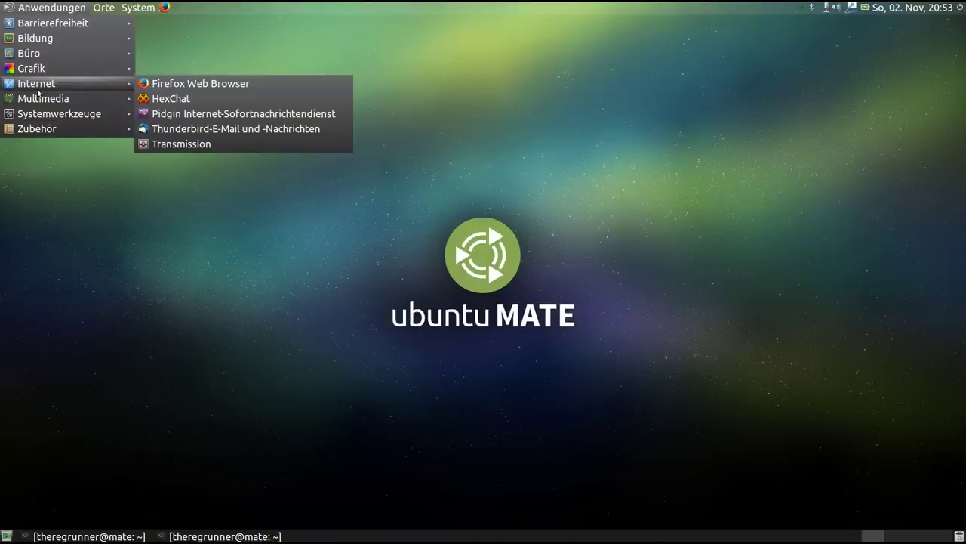
mouse_move(39, 107)
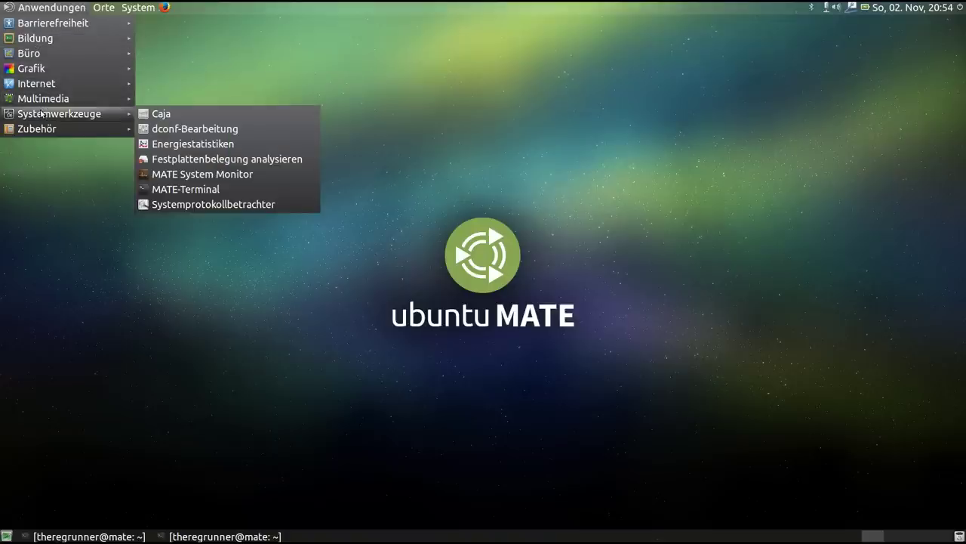
mouse_move(43, 130)
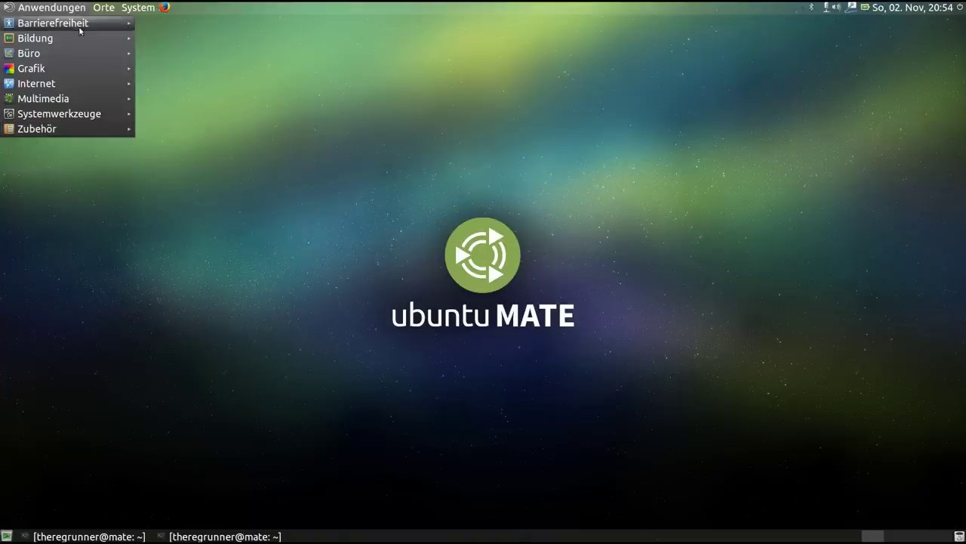
mouse_move(97, 12)
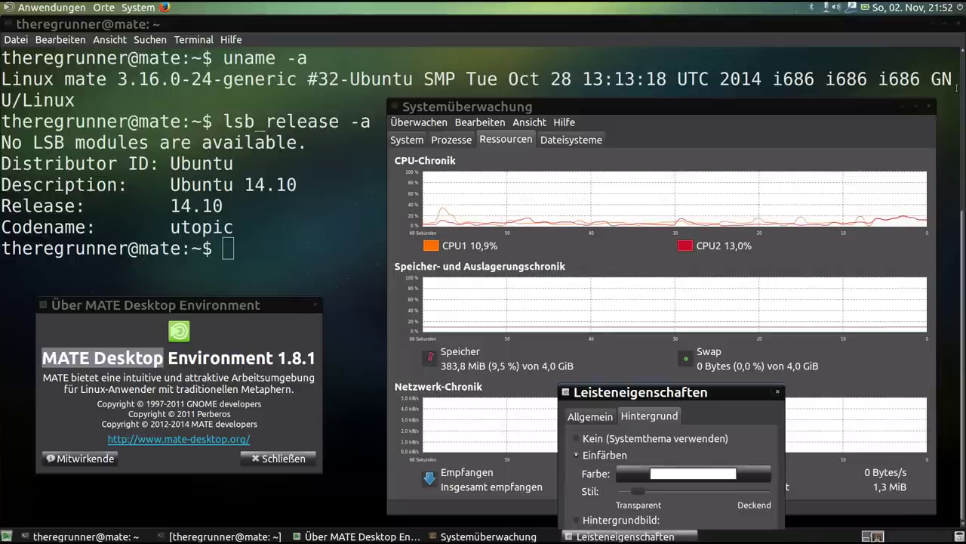
Bring the Systemüberwachung window to the front and view its System information on version, kernel and hardware.
left_click(404, 107)
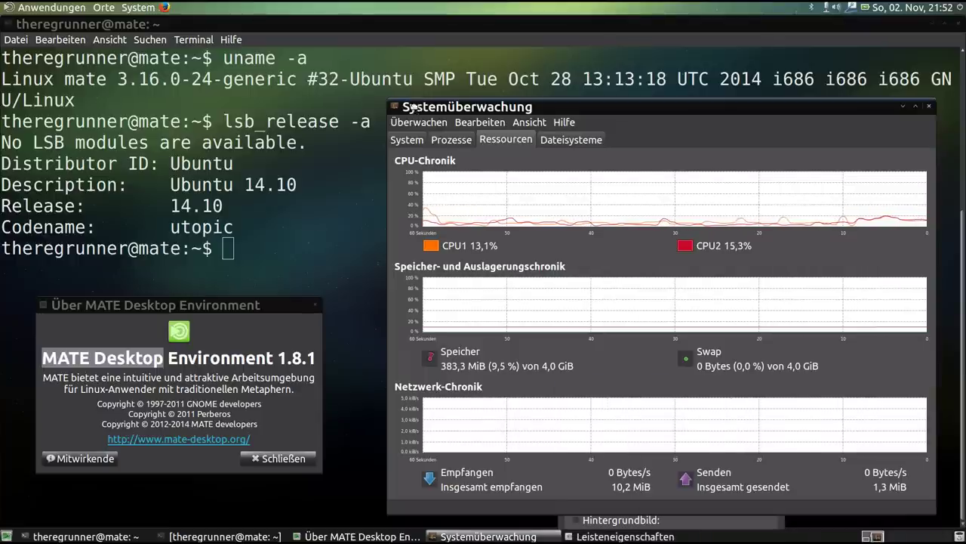
left_click(407, 140)
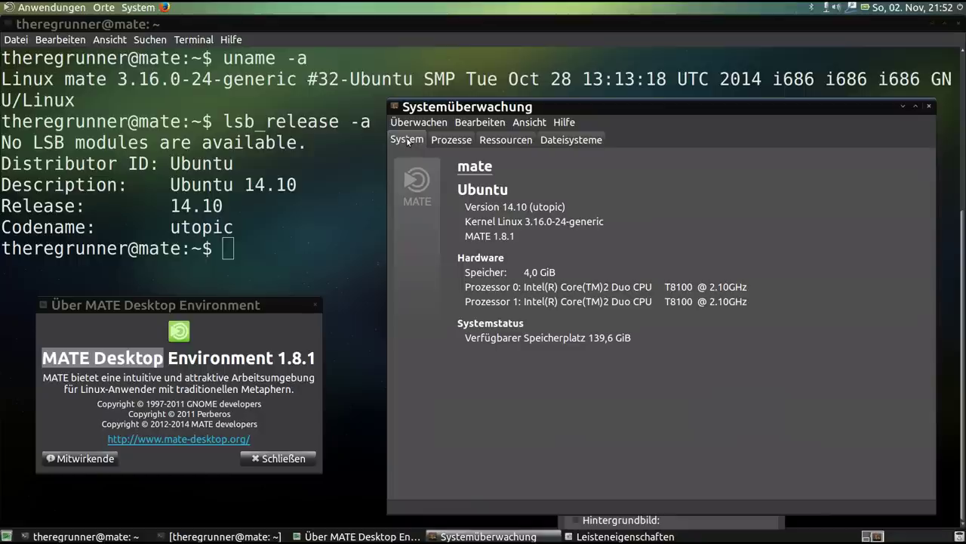